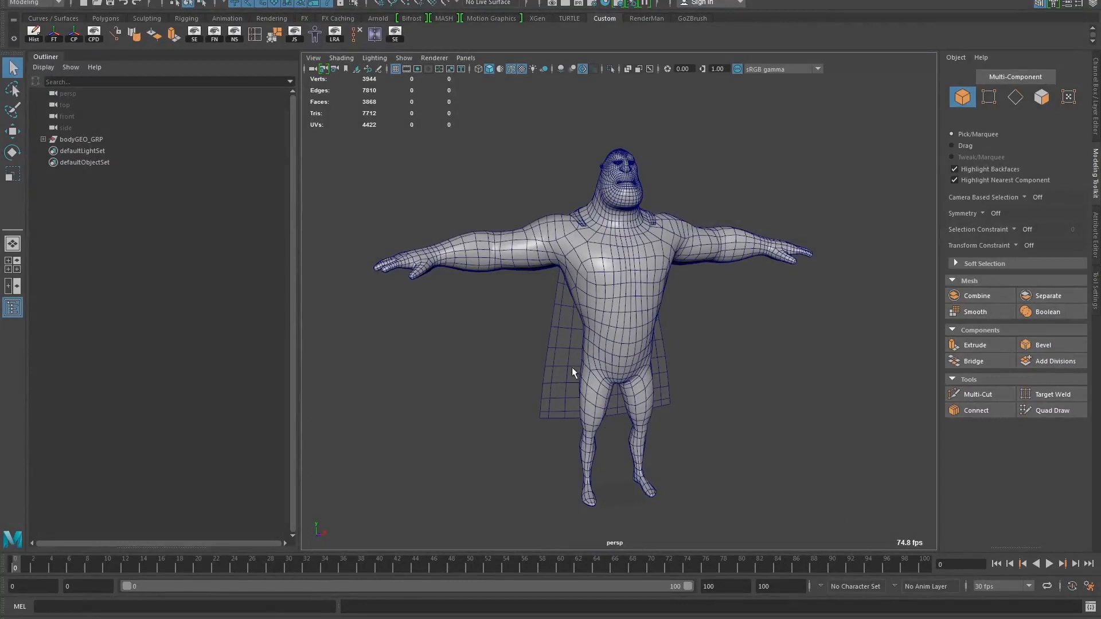
Review the Animation and Rigging Tool settings, including the tools path and the favorite project choices, and close them unsaved
{"action": "left_click_drag", "start_coordinate": [589, 336], "coordinate": [596, 309], "text": "alt"}
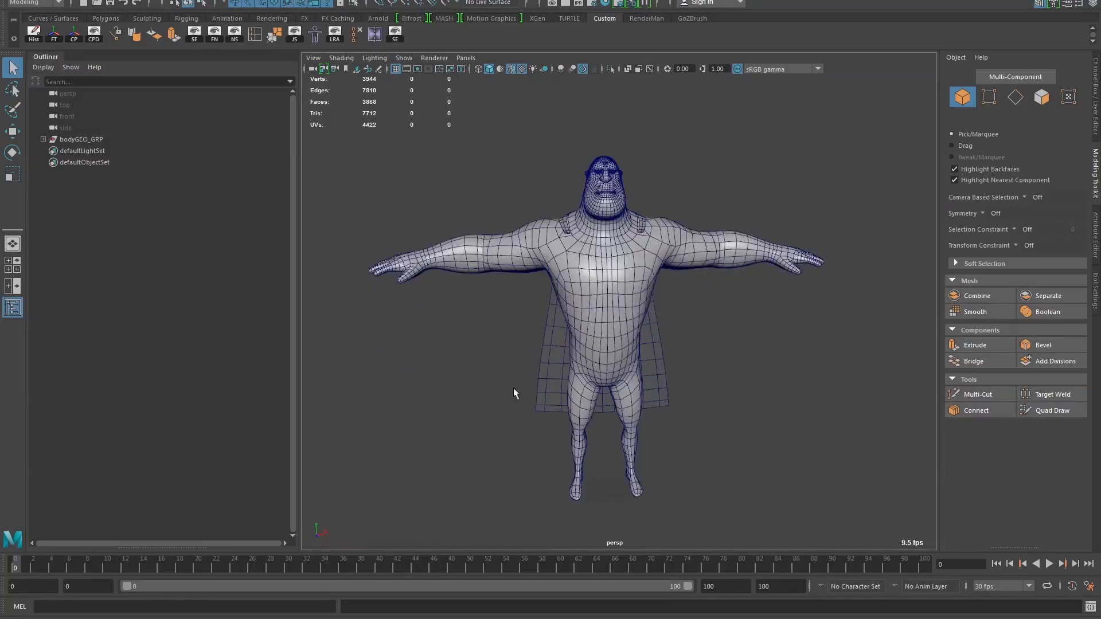
{"action": "mouse_move", "coordinate": [514, 387]}
{"action": "left_mouse_down", "text": "alt"}
{"action": "mouse_move", "coordinate": [520, 366]}
{"action": "mouse_move", "coordinate": [560, 349]}
{"action": "mouse_move", "coordinate": [625, 405]}
{"action": "mouse_move", "coordinate": [526, 393]}
{"action": "left_mouse_up", "text": "alt"}
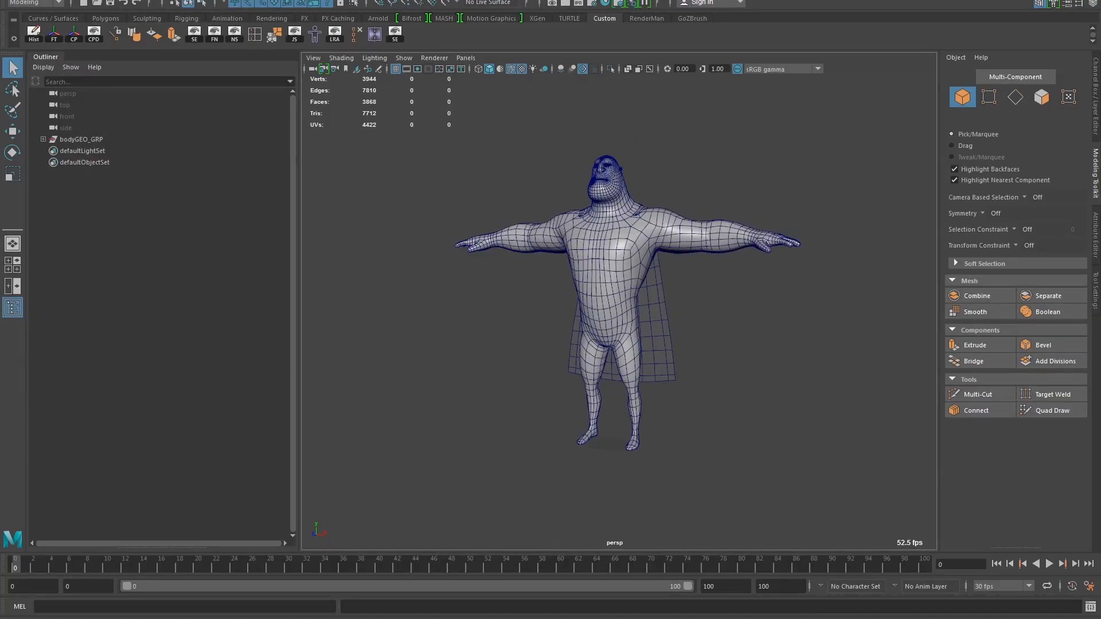
{"action": "left_click", "coordinate": [524, 0]}
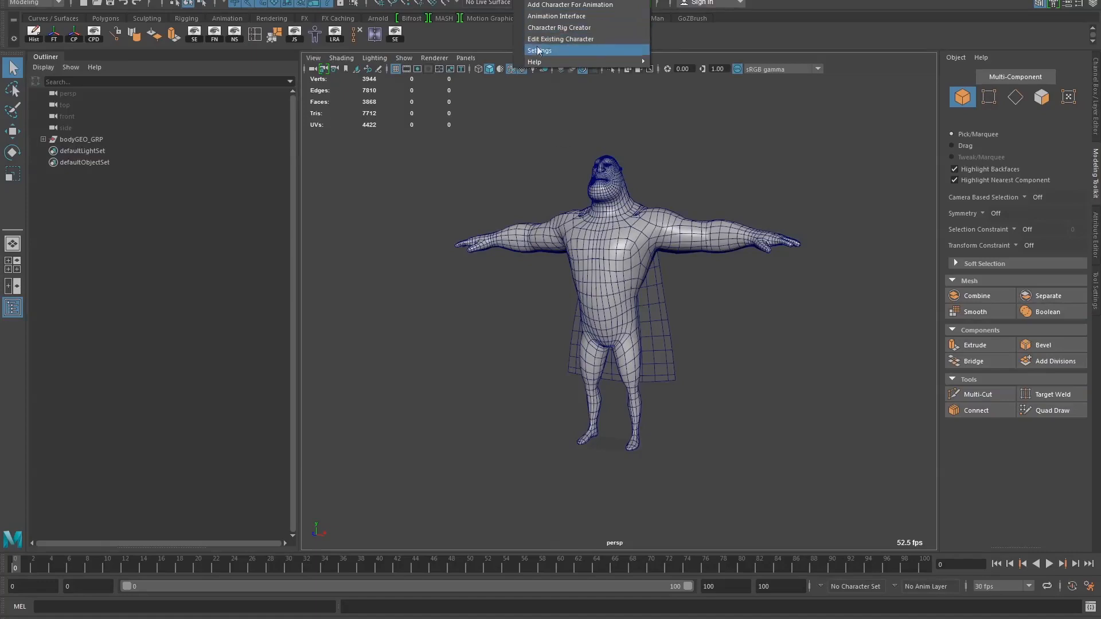
{"action": "mouse_move", "coordinate": [550, 64]}
{"action": "left_click", "coordinate": [544, 50]}
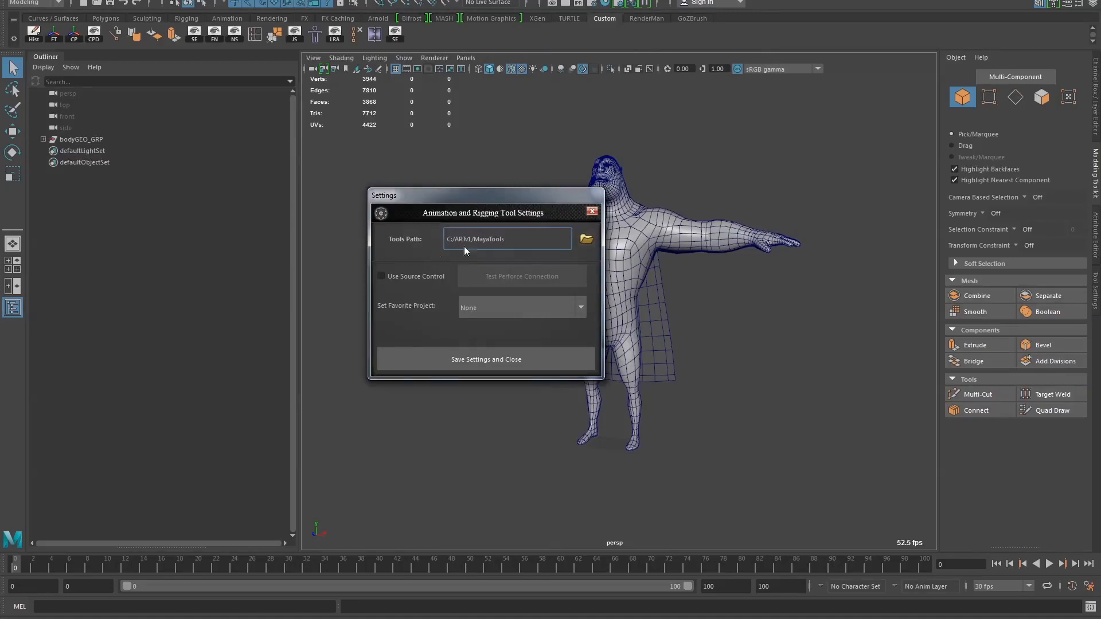
{"action": "left_click", "coordinate": [493, 307]}
{"action": "left_click", "coordinate": [495, 305]}
{"action": "left_click", "coordinate": [592, 211]}
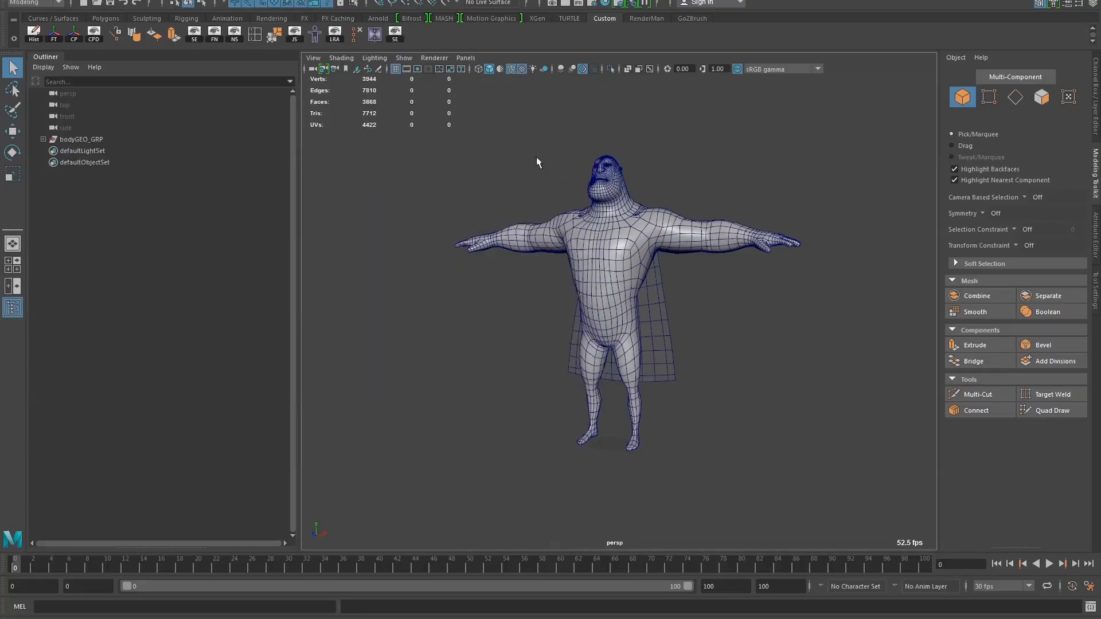
Launch the Character Rig Creator and accept the change of the world up axis to Z up
{"action": "left_click_drag", "start_coordinate": [501, 194], "coordinate": [509, 223], "text": "alt"}
{"action": "right_click_drag", "start_coordinate": [509, 224], "coordinate": [592, 228], "text": "alt"}
{"action": "middle_click_drag", "start_coordinate": [544, 173], "coordinate": [506, 173], "text": "alt"}
{"action": "right_click_drag", "start_coordinate": [506, 173], "coordinate": [438, 196], "text": "alt"}
{"action": "left_click_drag", "start_coordinate": [438, 196], "coordinate": [417, 198], "text": "alt"}
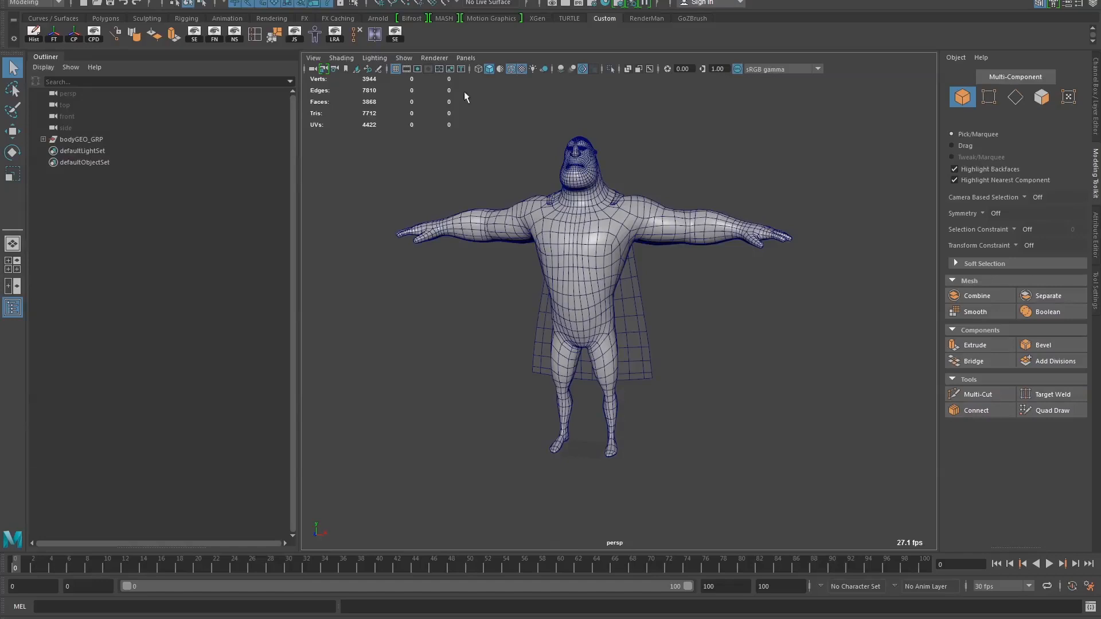
{"action": "left_click", "coordinate": [518, 2]}
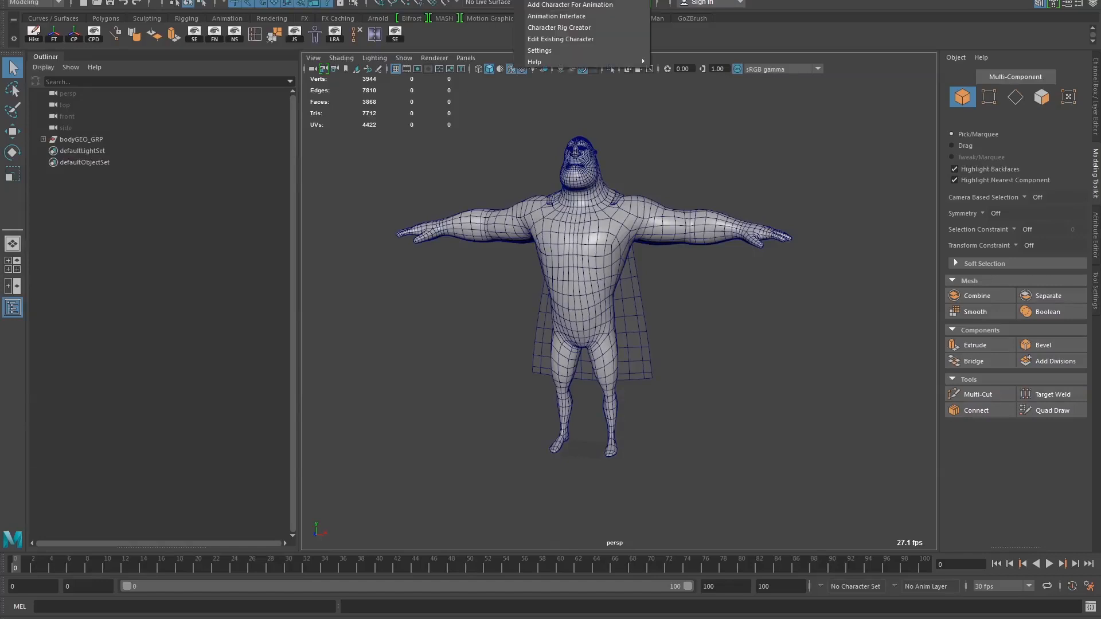
{"action": "left_click", "coordinate": [569, 28]}
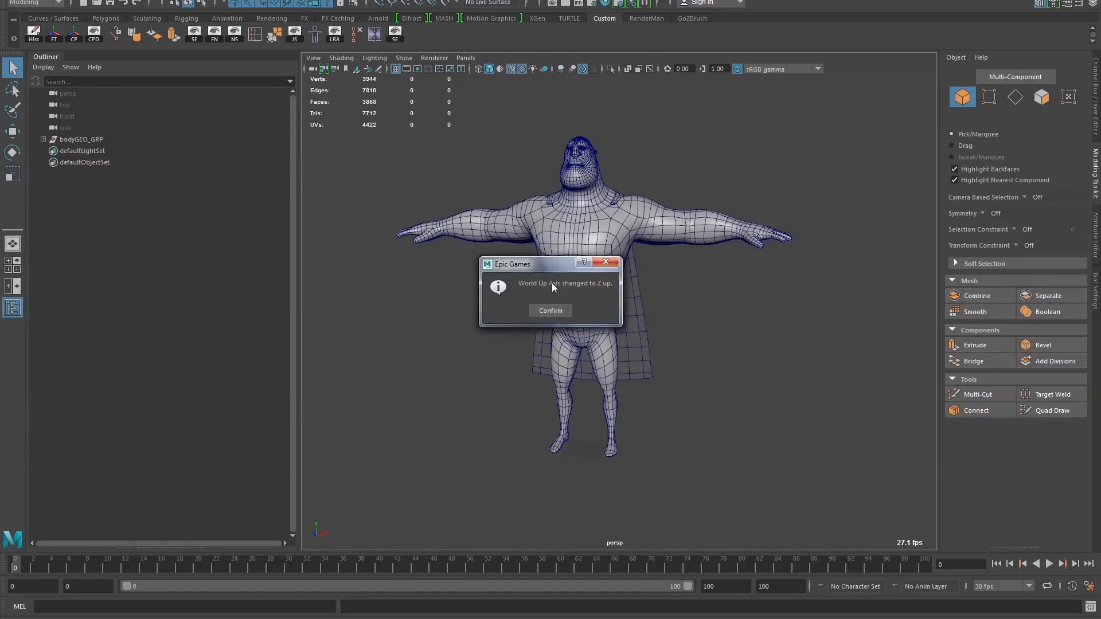
{"action": "left_click_drag", "start_coordinate": [536, 266], "coordinate": [548, 223]}
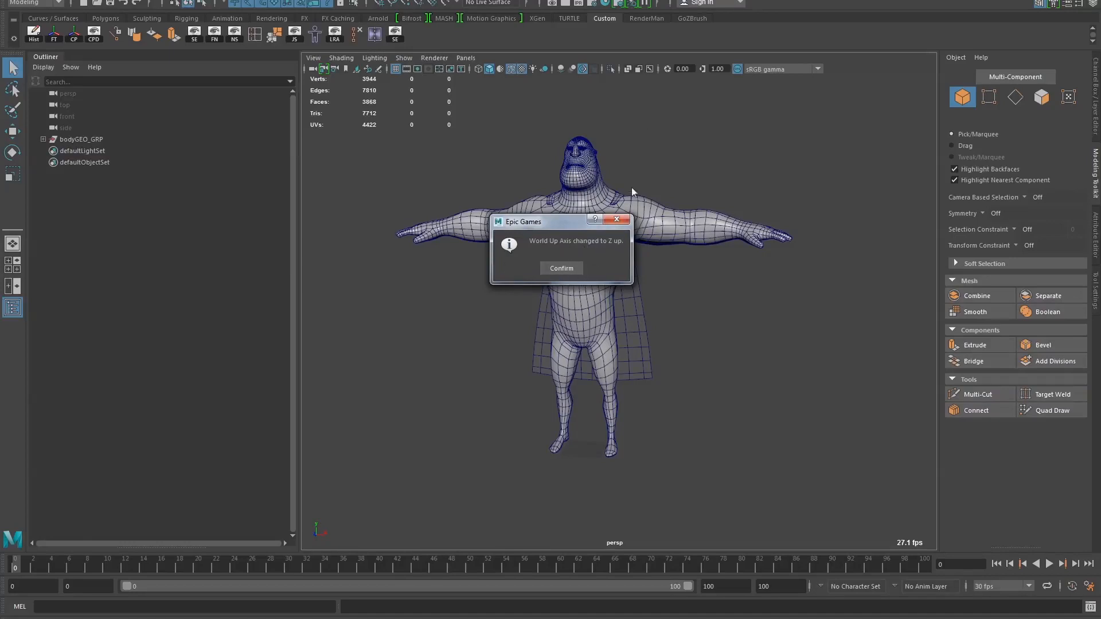
{"action": "left_click", "coordinate": [557, 272]}
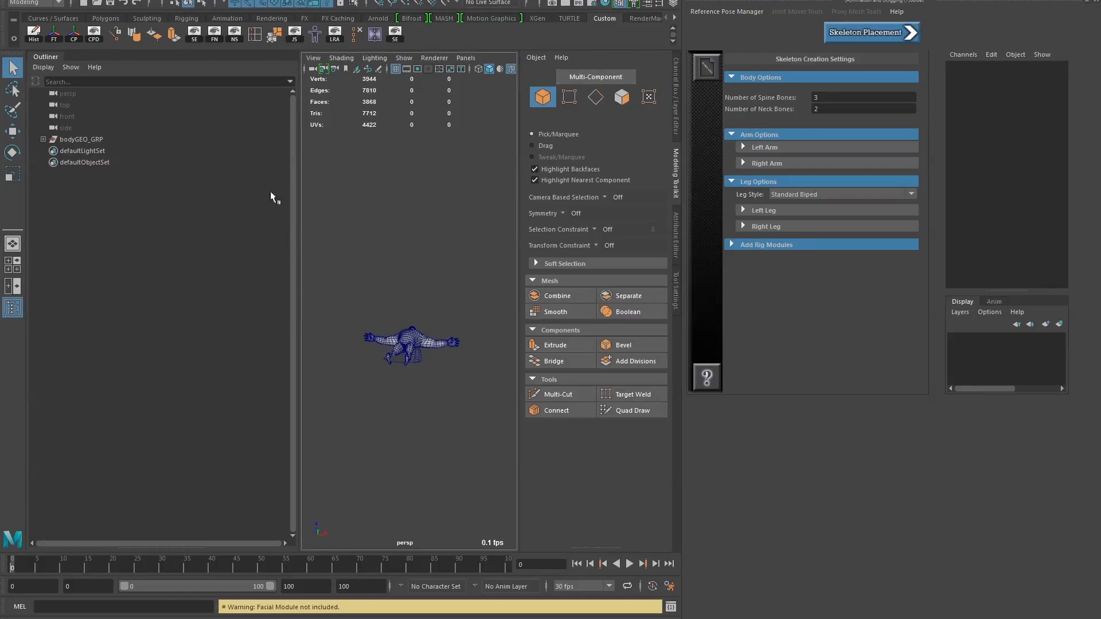
{"action": "left_click", "coordinate": [12, 246]}
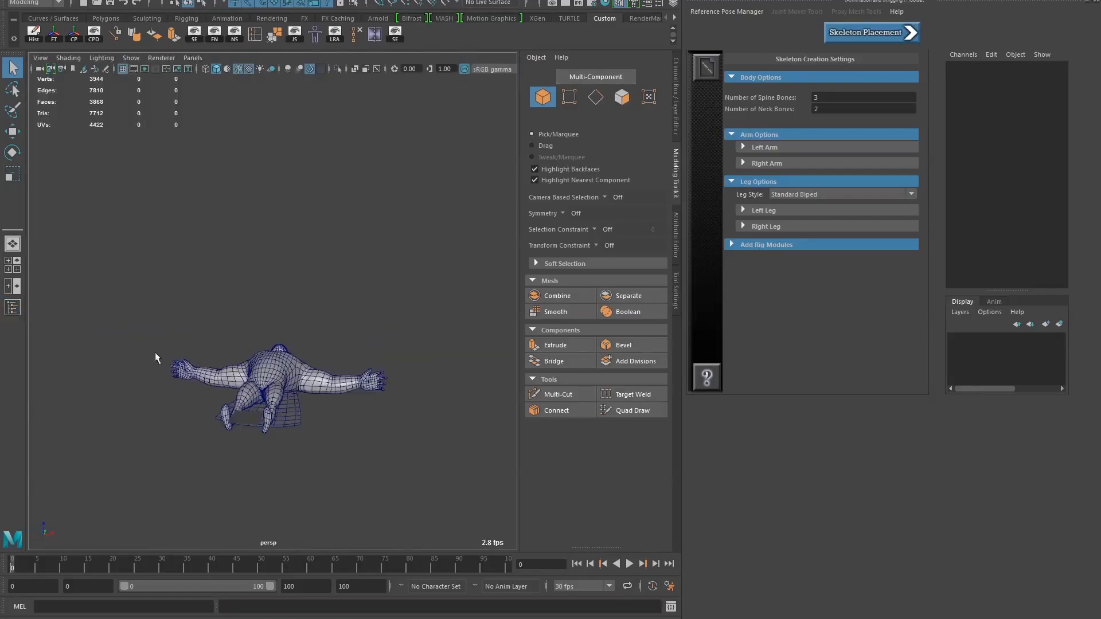
{"action": "left_click_drag", "start_coordinate": [155, 352], "coordinate": [239, 343], "text": "alt"}
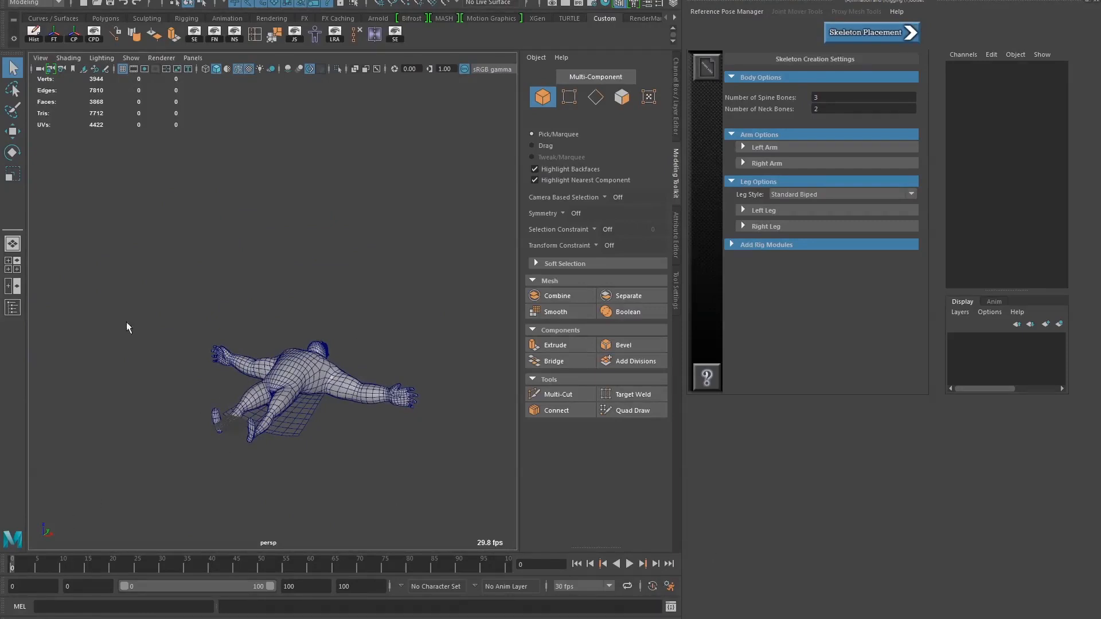
{"action": "left_click", "coordinate": [13, 308]}
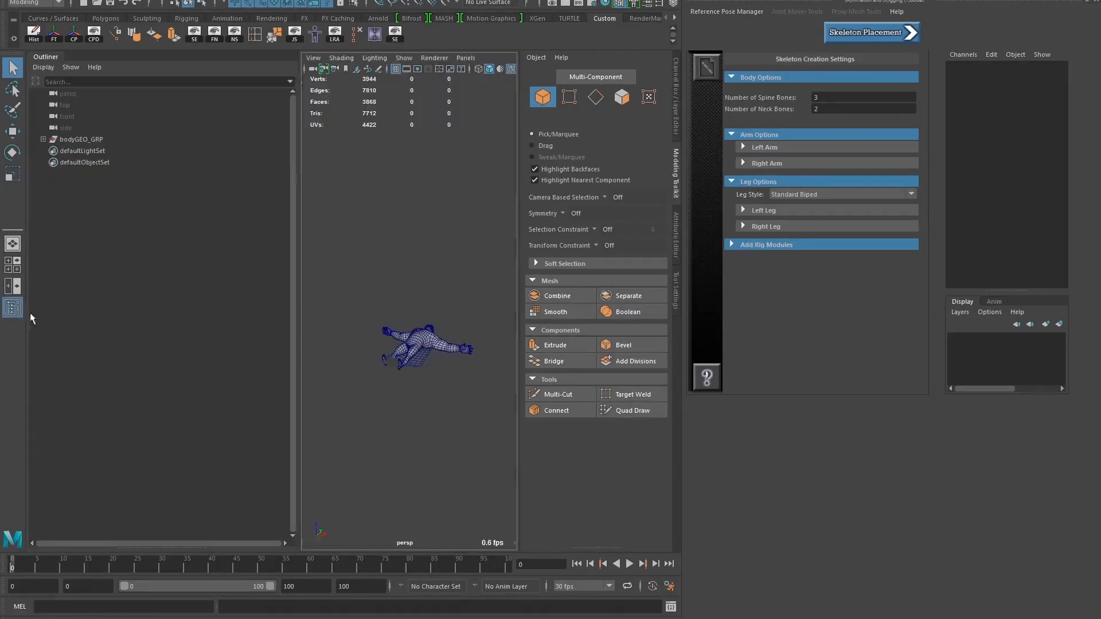
Stand the character upright by setting the bodyGEO_GRP group's X rotation to 90, and freeze the group's transformations
{"action": "left_click", "coordinate": [81, 140]}
{"action": "key", "text": "e"}
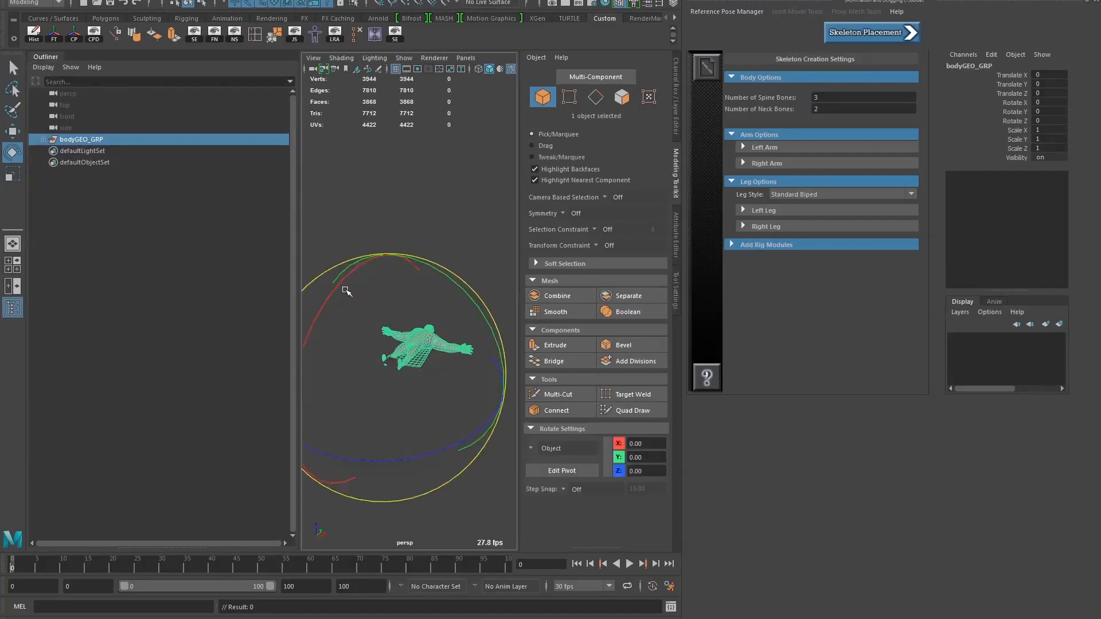
{"action": "left_click_drag", "start_coordinate": [346, 292], "coordinate": [316, 444]}
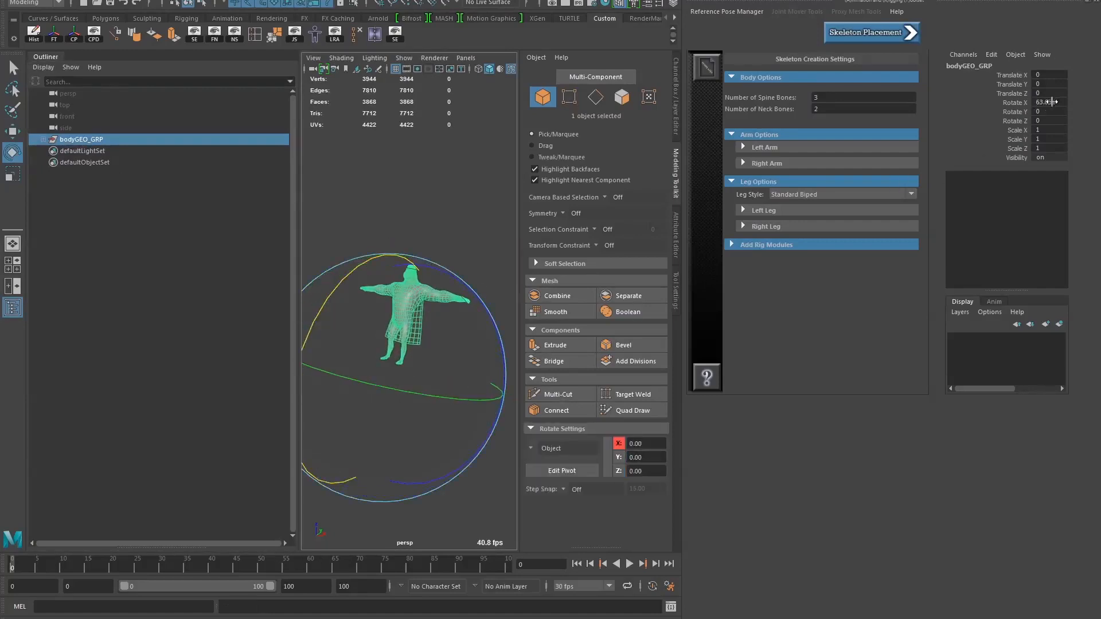
{"action": "left_click", "coordinate": [1051, 102]}
{"action": "type", "text": "90"}
{"action": "key", "text": "Return"}
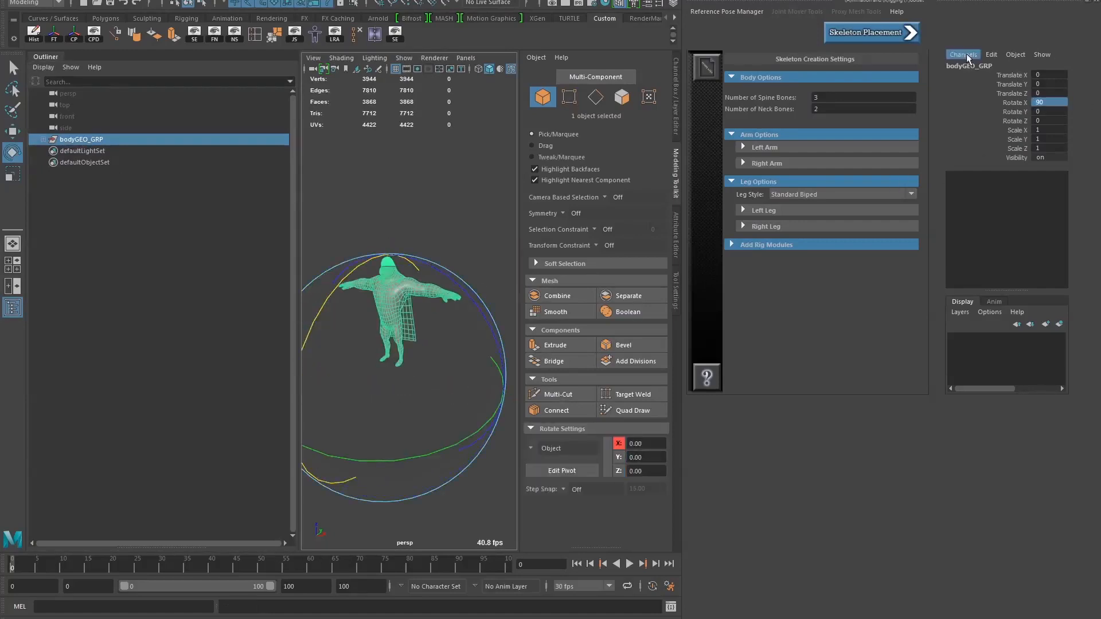
{"action": "key", "text": "w"}
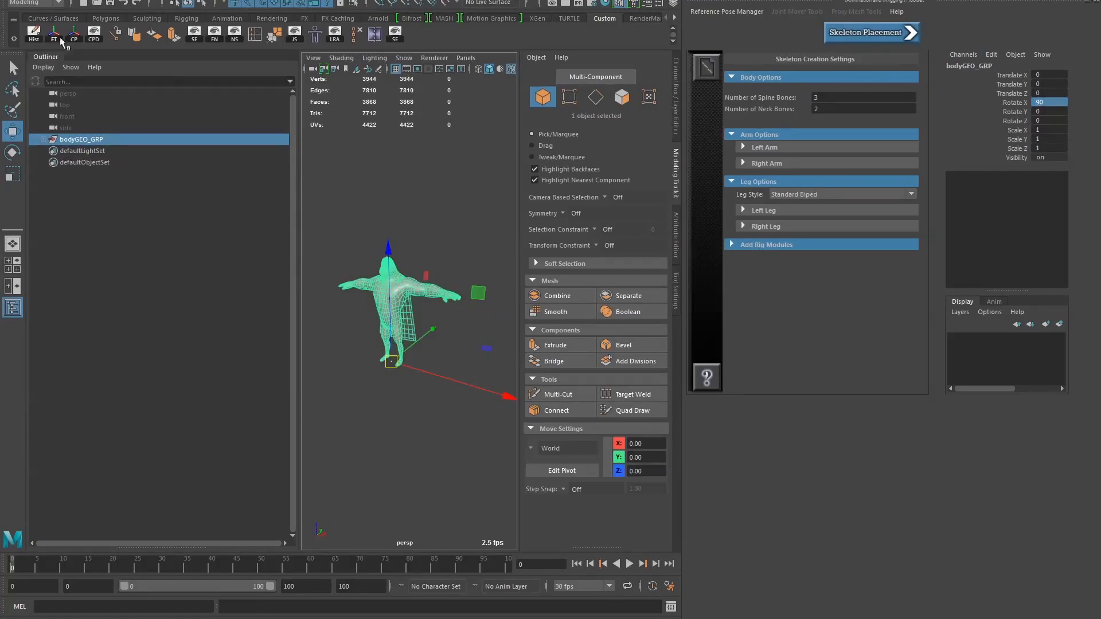
{"action": "left_click", "coordinate": [56, 40]}
{"action": "left_click", "coordinate": [389, 361]}
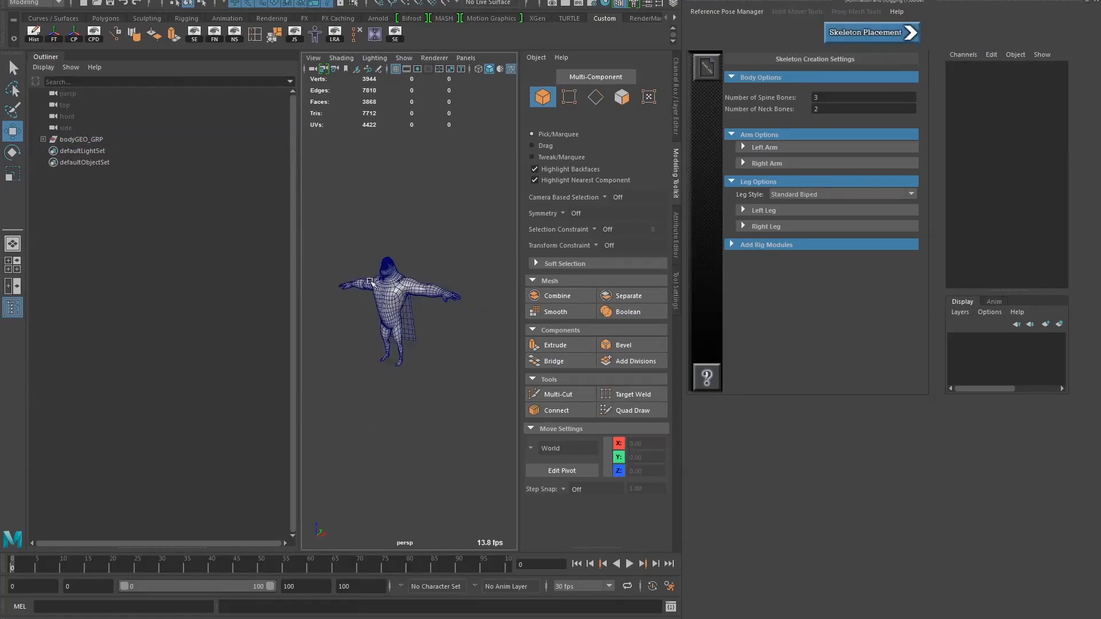
Check the transform values of the character's individual meshes and inspect the upright model from several angles
{"action": "left_click", "coordinate": [412, 281]}
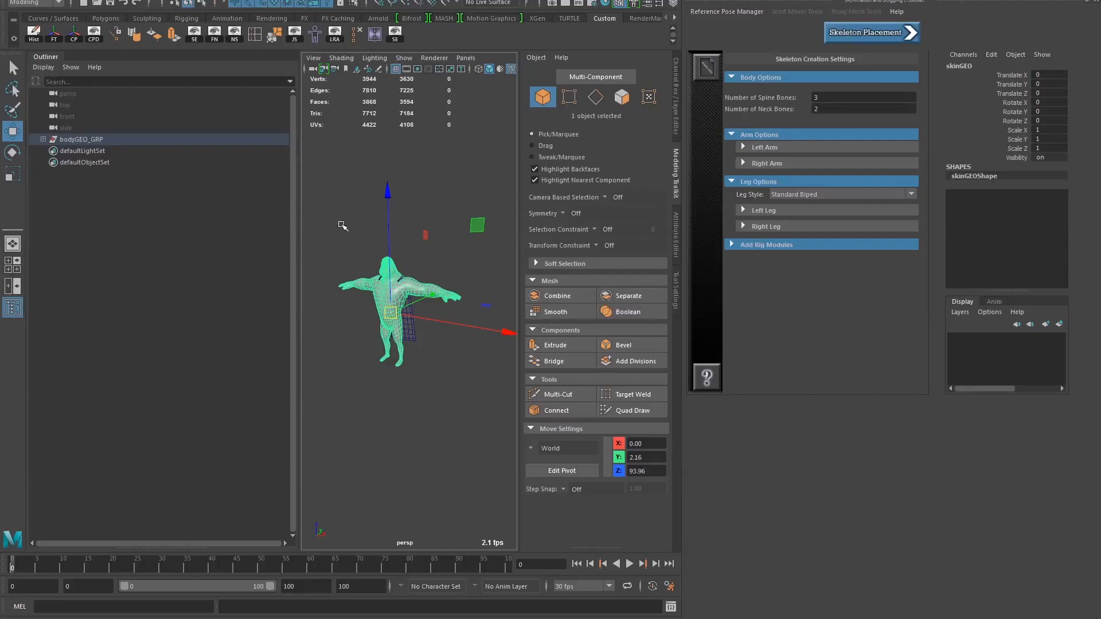
{"action": "left_click", "coordinate": [350, 252]}
{"action": "left_click", "coordinate": [442, 289]}
{"action": "left_click", "coordinate": [356, 264]}
{"action": "left_click", "coordinate": [377, 294]}
{"action": "left_click", "coordinate": [358, 227]}
{"action": "right_click_drag", "start_coordinate": [344, 344], "coordinate": [379, 379], "text": "alt"}
{"action": "mouse_move", "coordinate": [380, 379]}
{"action": "middle_mouse_down", "text": "alt"}
{"action": "mouse_move", "coordinate": [395, 367]}
{"action": "mouse_move", "coordinate": [388, 372]}
{"action": "middle_mouse_up", "text": "alt"}
{"action": "right_click_drag", "start_coordinate": [388, 372], "coordinate": [376, 367], "text": "alt"}
{"action": "middle_click_drag", "start_coordinate": [376, 366], "coordinate": [383, 372], "text": "alt"}
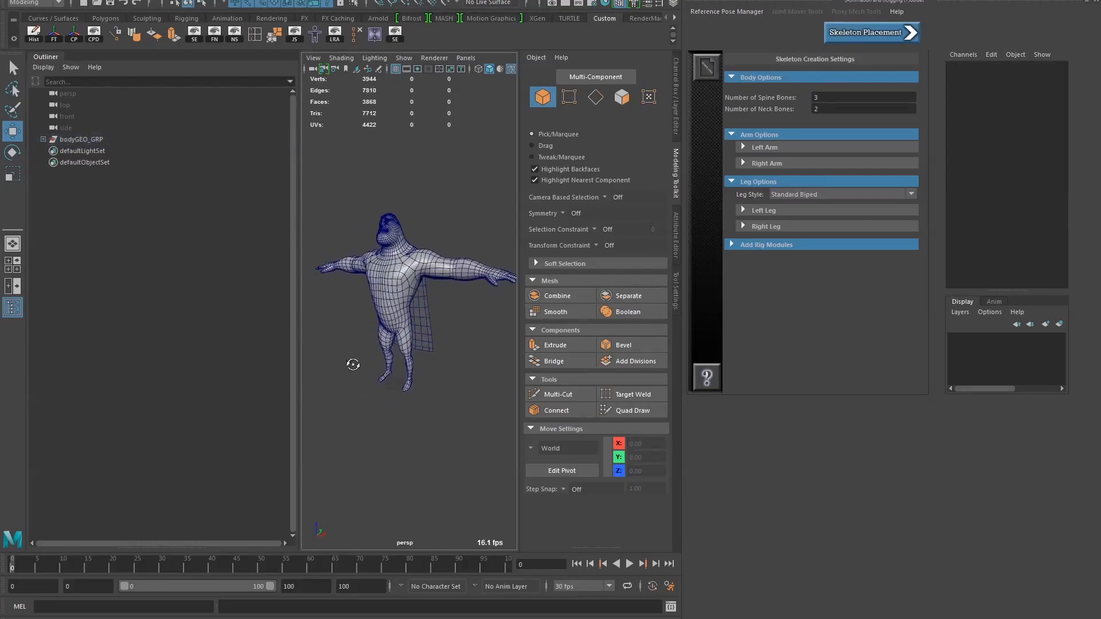
{"action": "left_click_drag", "start_coordinate": [354, 365], "coordinate": [375, 367], "text": "alt"}
{"action": "middle_click_drag", "start_coordinate": [371, 366], "coordinate": [354, 370], "text": "alt"}
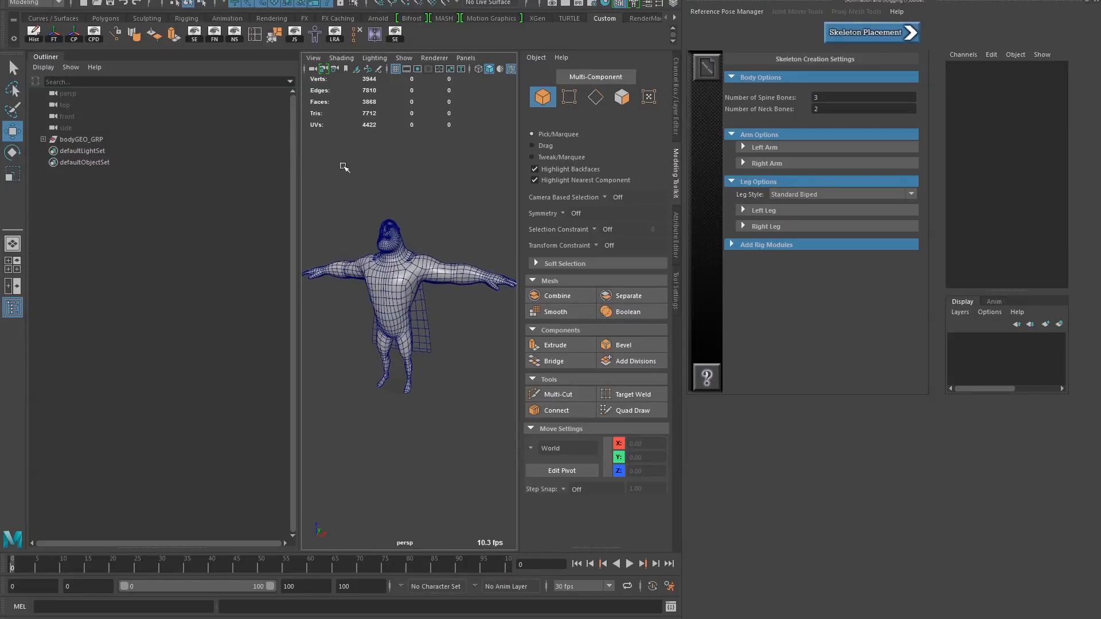
Check the bodyGEO_GRP group's transforms and set the skeleton's number of neck bones to 1
{"action": "left_click", "coordinate": [47, 140]}
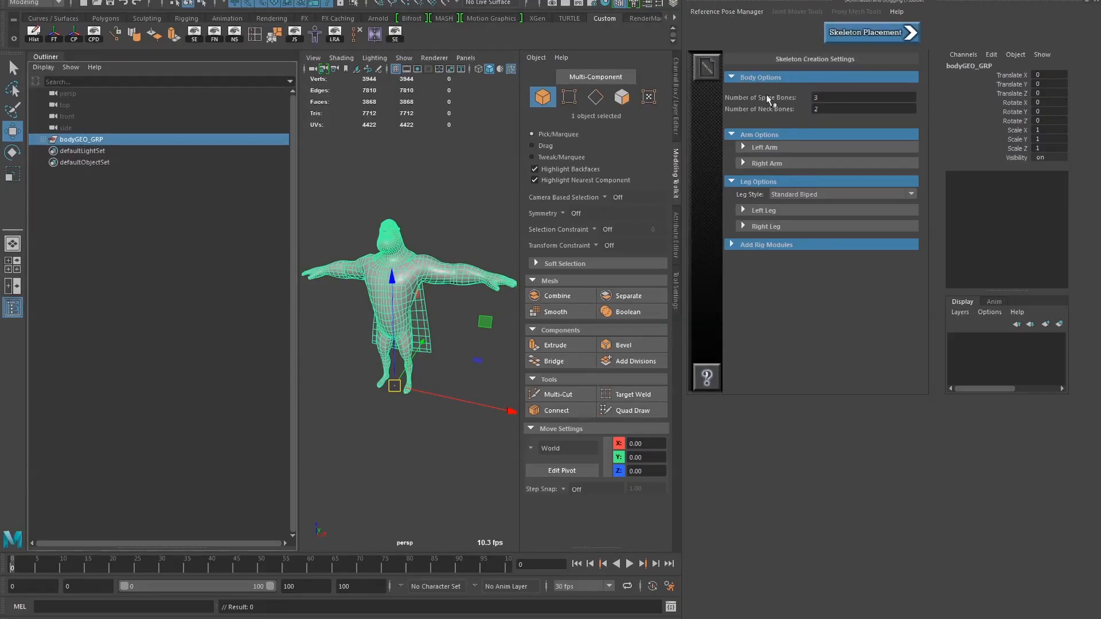
{"action": "left_click_drag", "start_coordinate": [828, 109], "coordinate": [798, 118]}
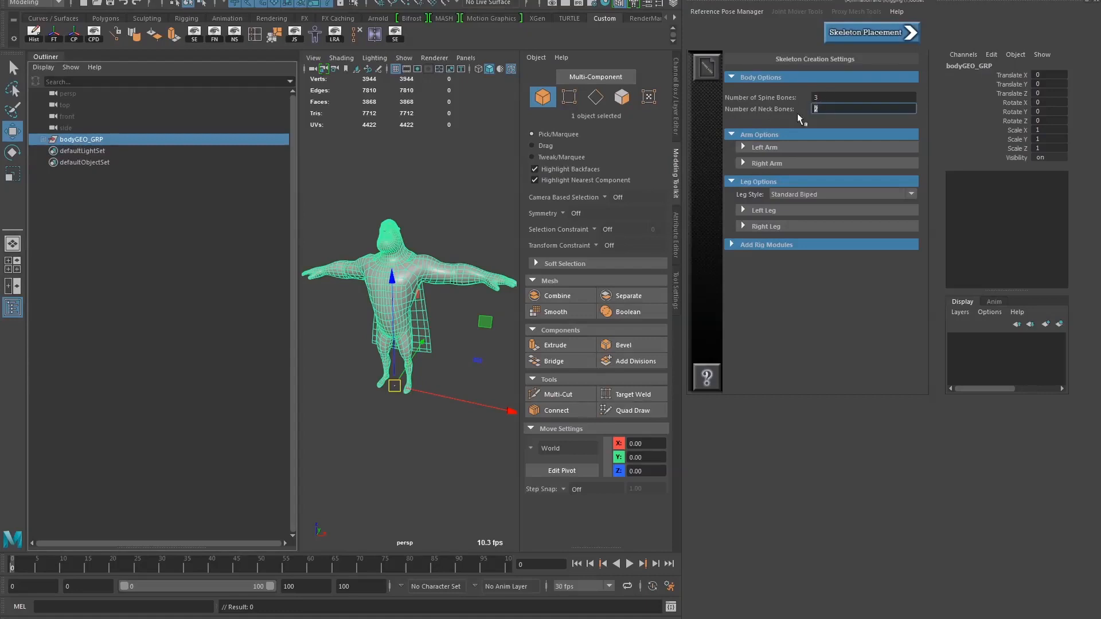
{"action": "type", "text": "1"}
{"action": "left_click", "coordinate": [830, 98]}
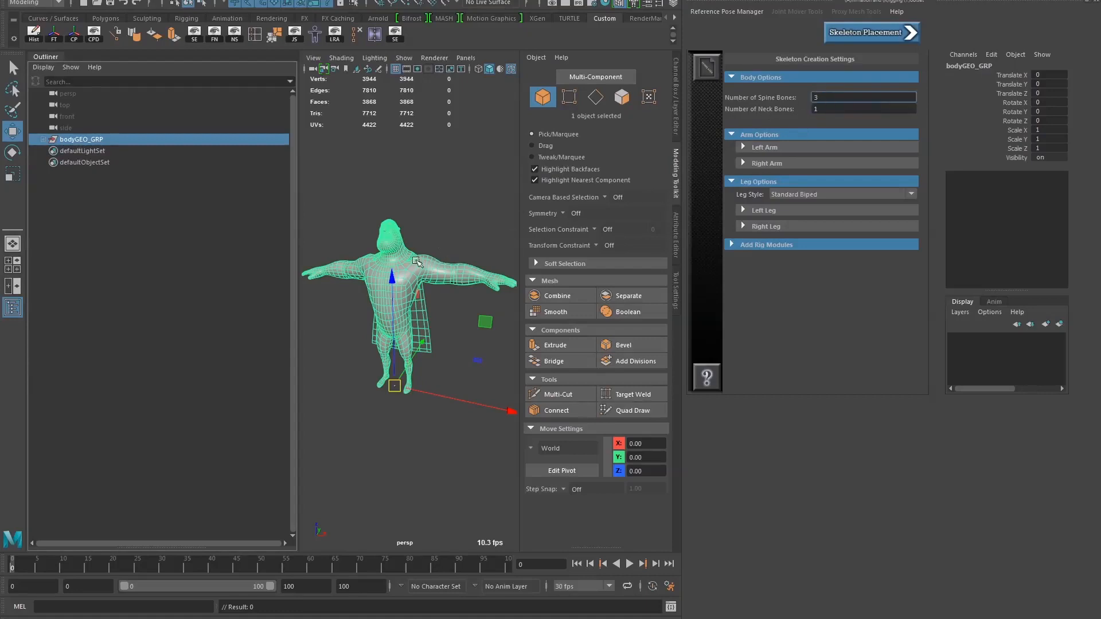
{"action": "left_click", "coordinate": [860, 108]}
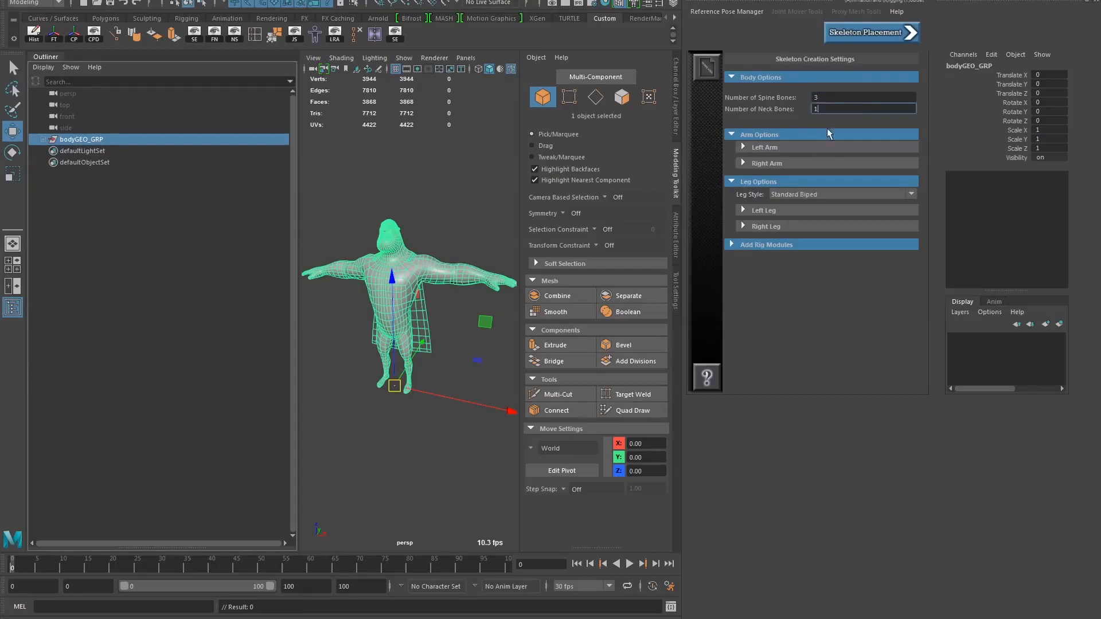
Review the twist and finger joint options of the left arm and enable Same as Left Arm for the right arm
{"action": "left_click", "coordinate": [756, 148]}
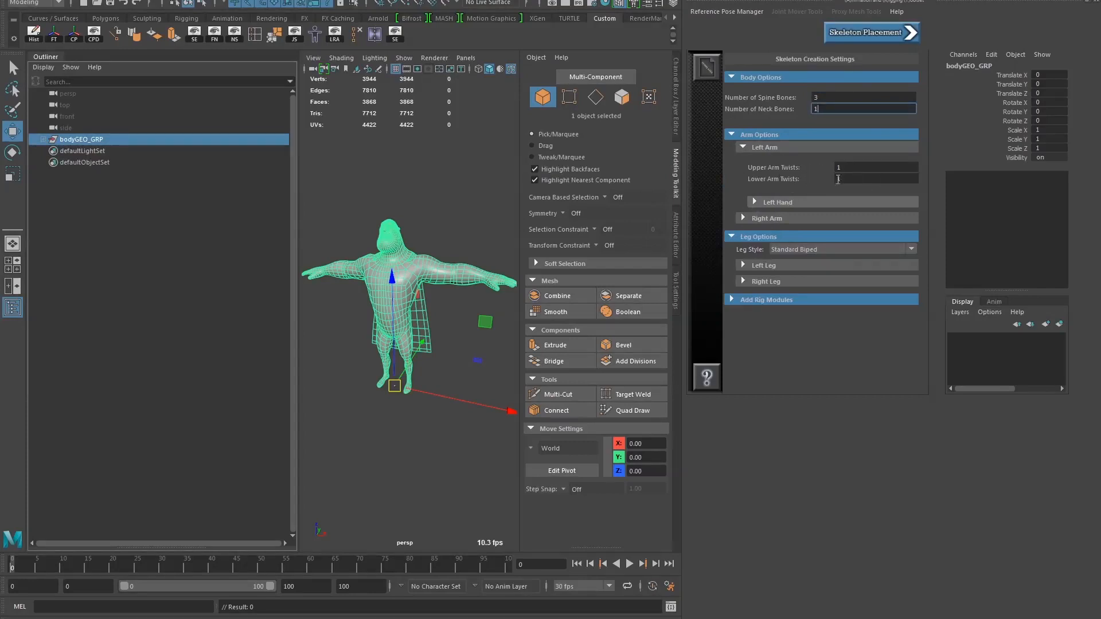
{"action": "left_click", "coordinate": [778, 202]}
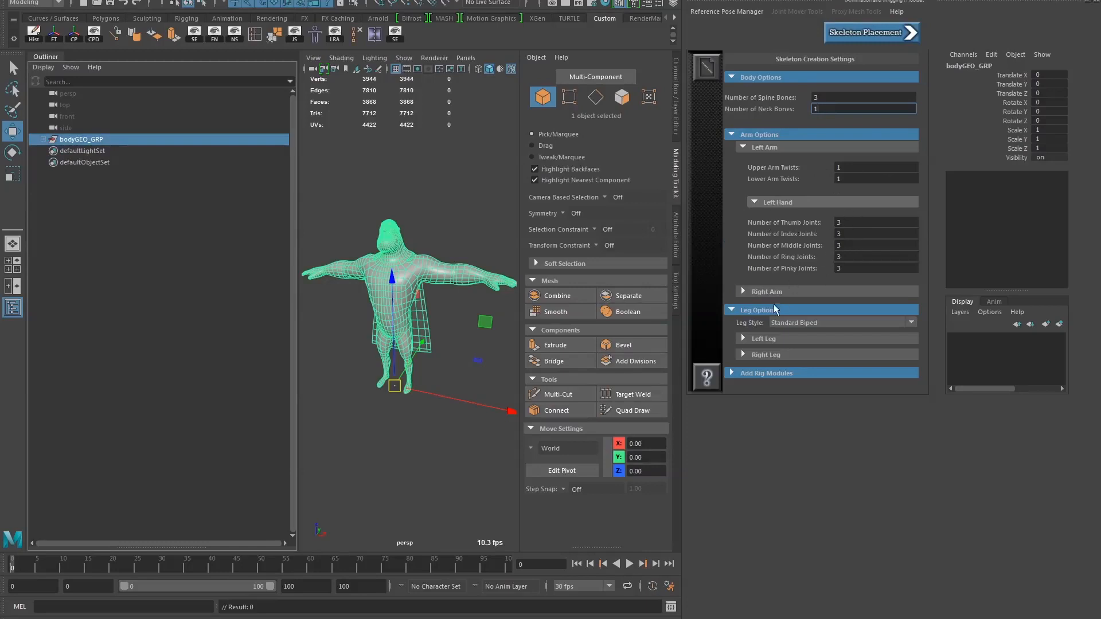
{"action": "left_click_drag", "start_coordinate": [474, 332], "coordinate": [453, 336], "text": "alt"}
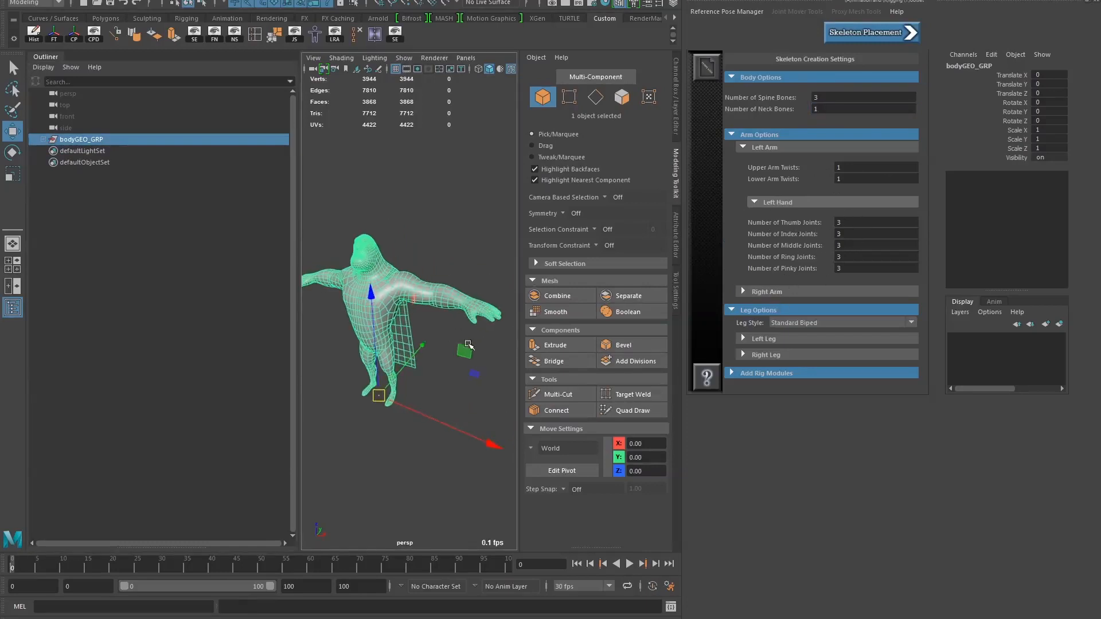
{"action": "left_click", "coordinate": [743, 291]}
{"action": "left_click", "coordinate": [751, 310]}
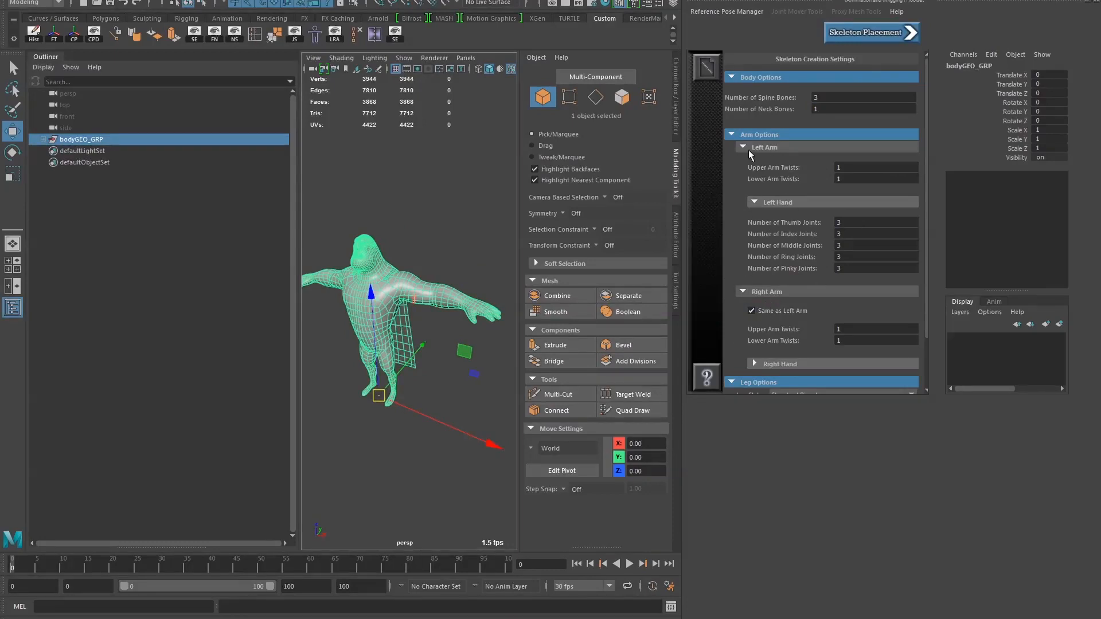
{"action": "left_click", "coordinate": [747, 148]}
{"action": "left_click", "coordinate": [753, 236]}
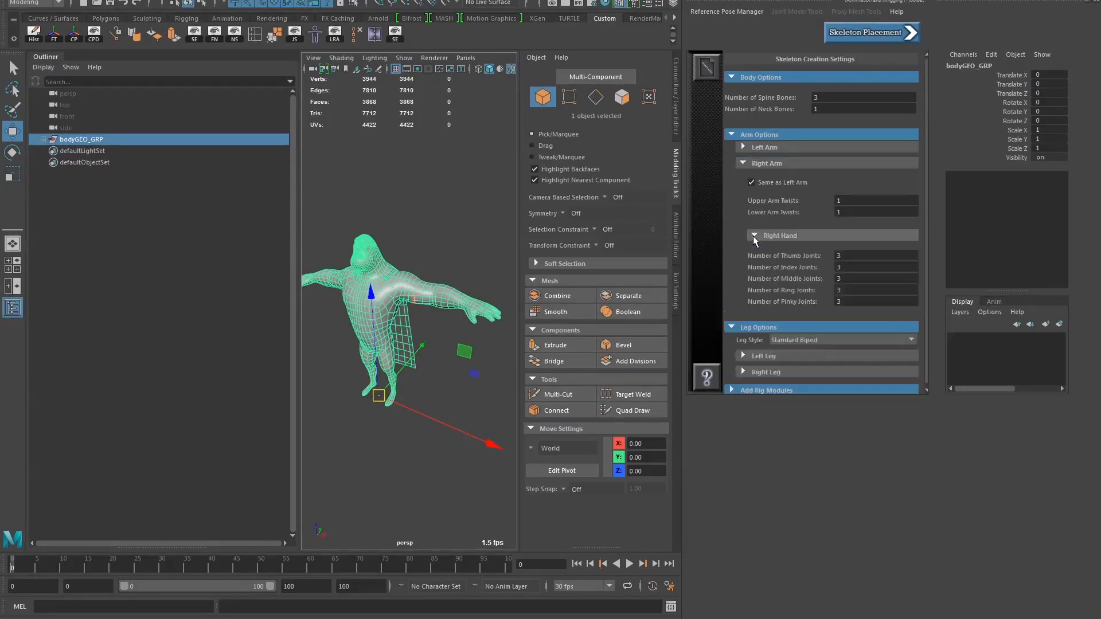
{"action": "left_click", "coordinate": [753, 235]}
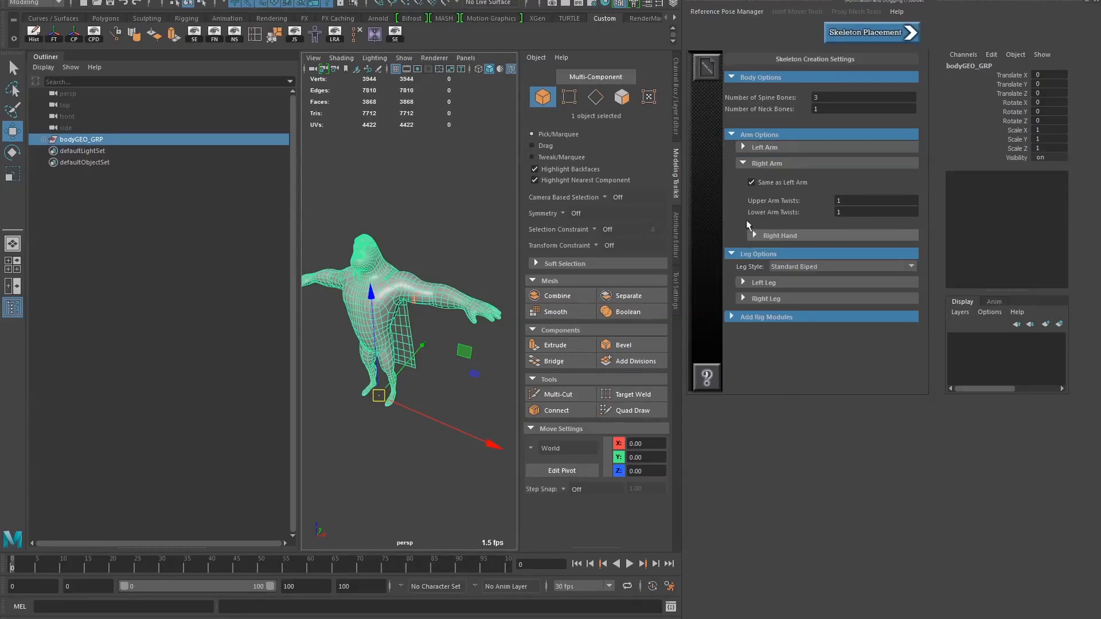
Keep the Standard Biped leg style, review the left leg and foot options, and enable Same as Left Leg for the right leg
{"action": "left_click", "coordinate": [795, 267]}
{"action": "left_click", "coordinate": [756, 267]}
{"action": "left_click", "coordinate": [744, 282]}
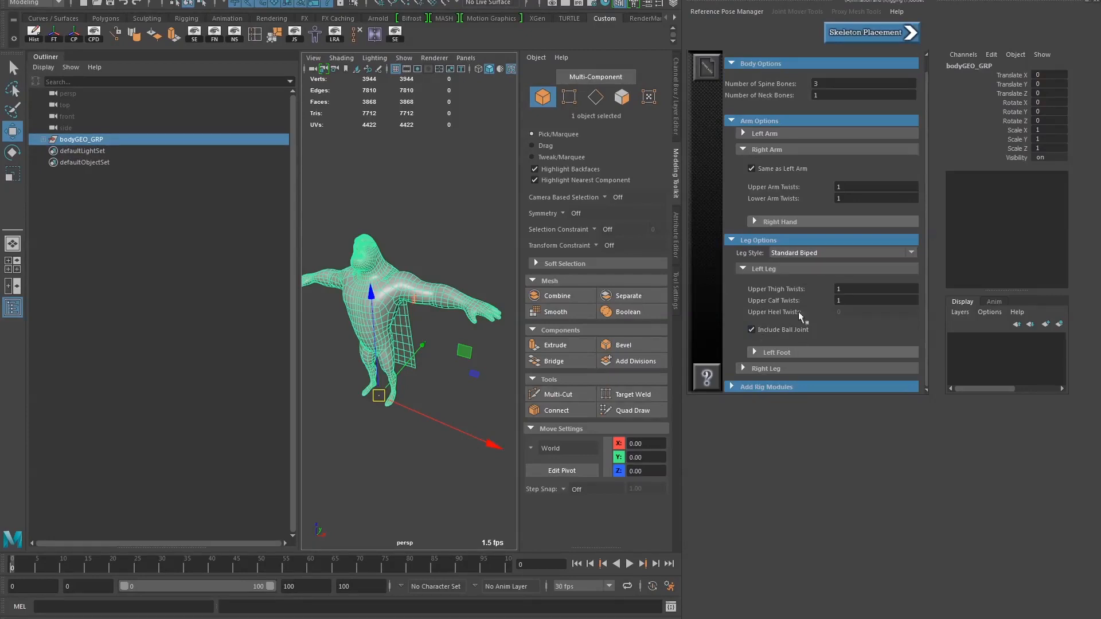
{"action": "left_click", "coordinate": [761, 352]}
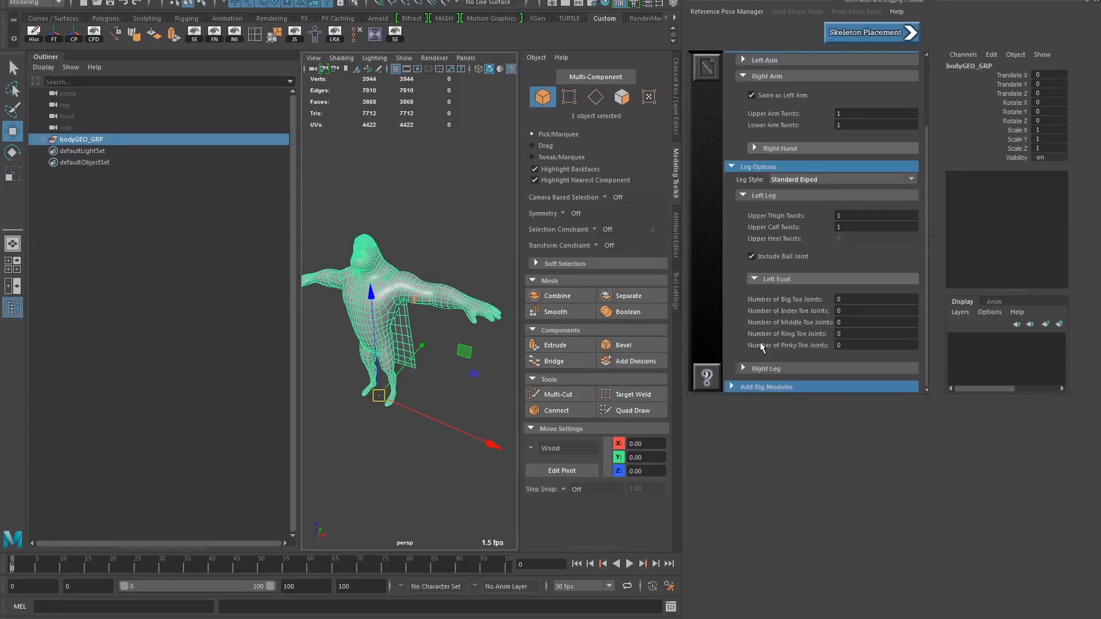
{"action": "left_click", "coordinate": [753, 367]}
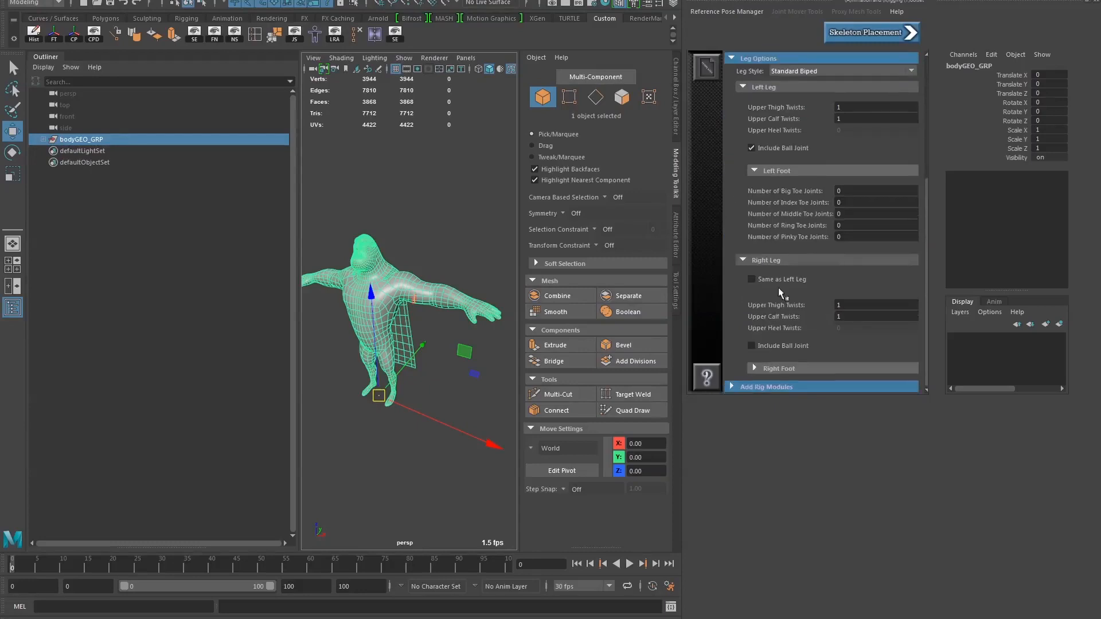
{"action": "scroll", "coordinate": [779, 259], "scroll_direction": "up", "scroll_amount": 3}
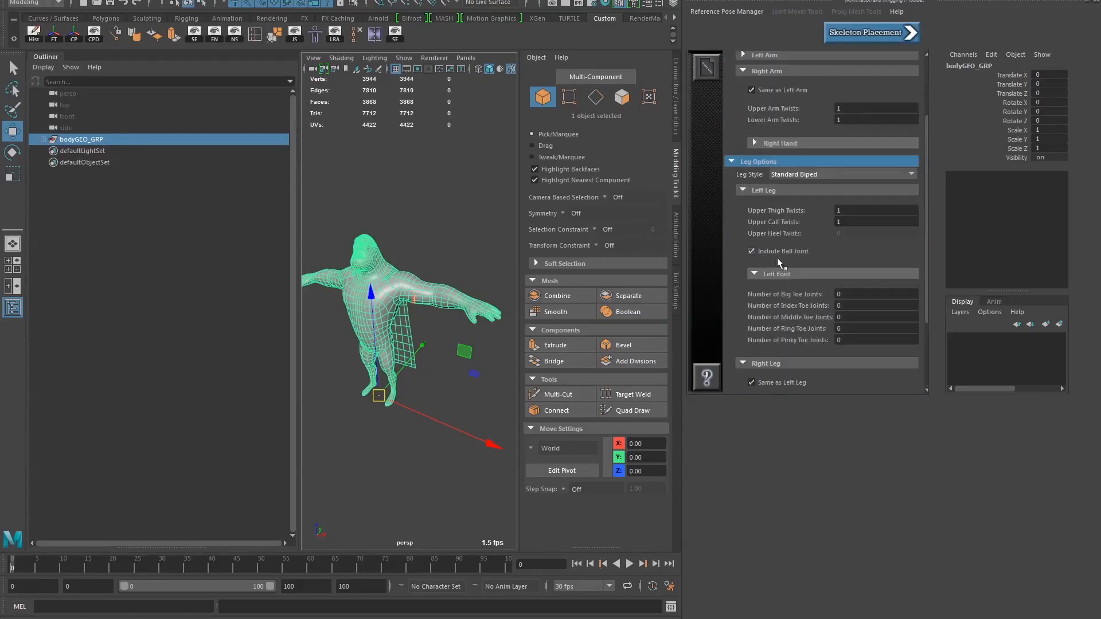
Collapse the leg options, expand the rig modules section and review the skeleton creation settings
{"action": "left_click", "coordinate": [731, 162]}
{"action": "left_click", "coordinate": [742, 266]}
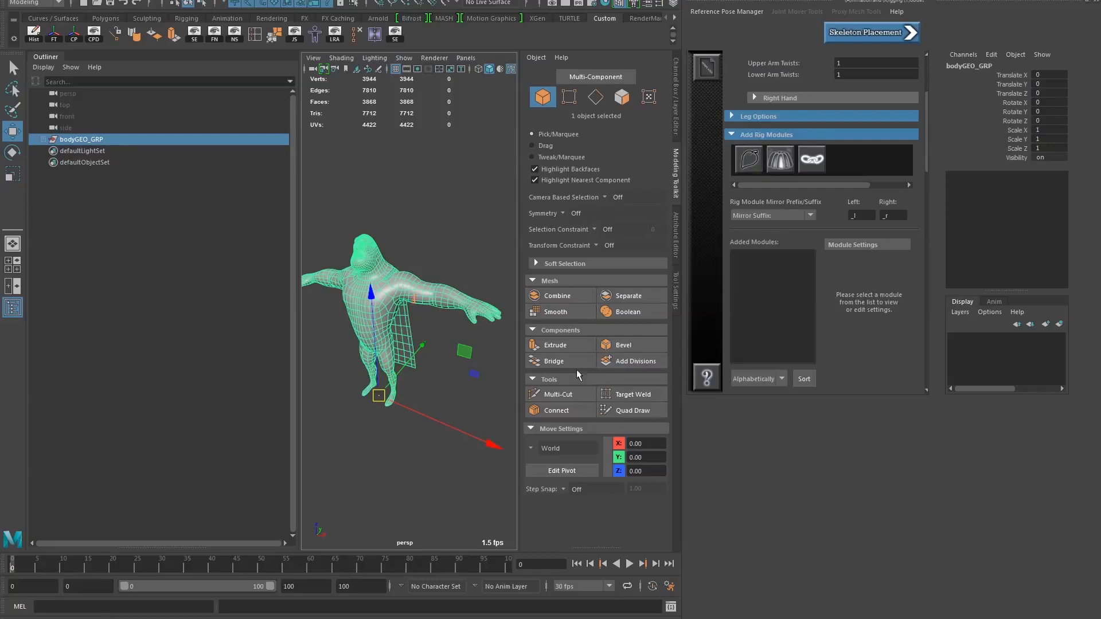
{"action": "scroll", "coordinate": [741, 147], "scroll_direction": "up", "scroll_amount": 3}
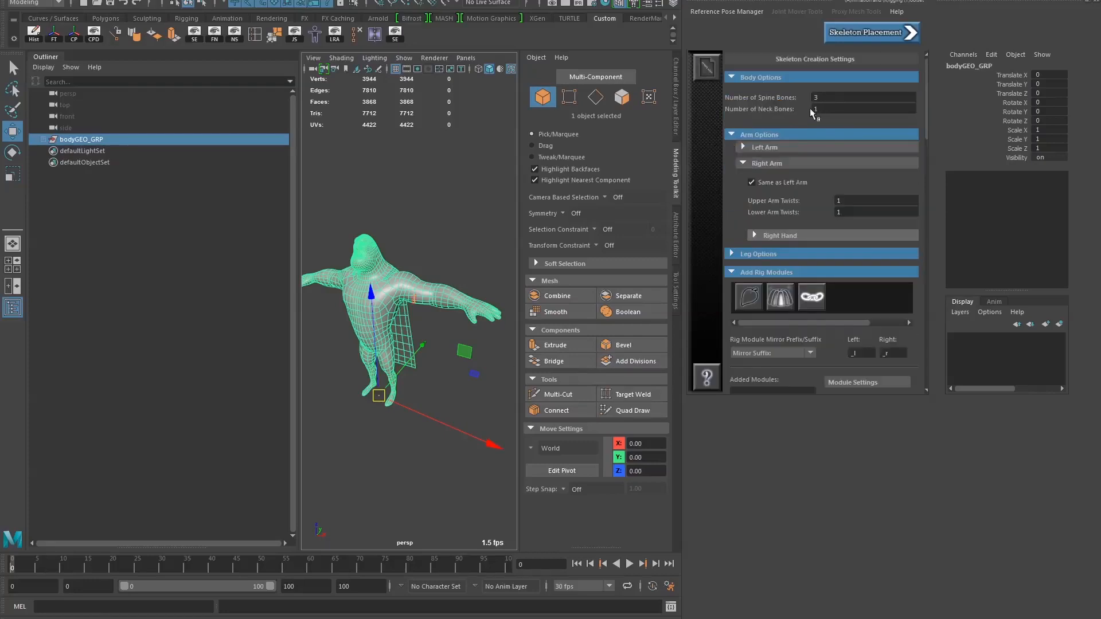
Bring up the available skeleton templates for loading and highlight brutusTemplate_V004
{"action": "left_click", "coordinate": [709, 72]}
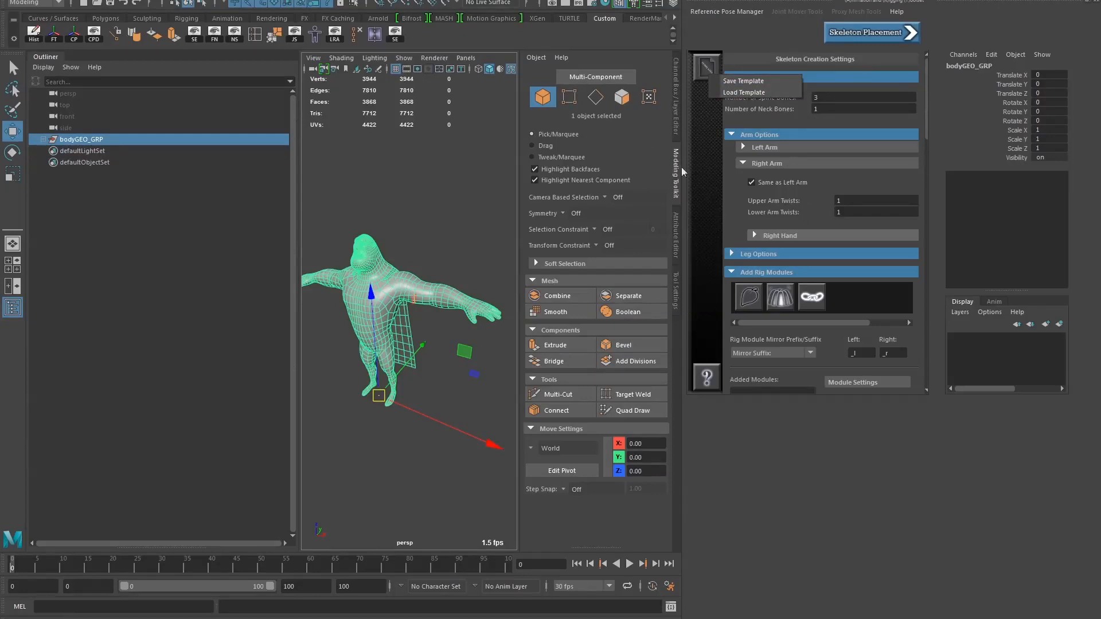
{"action": "left_click", "coordinate": [748, 91]}
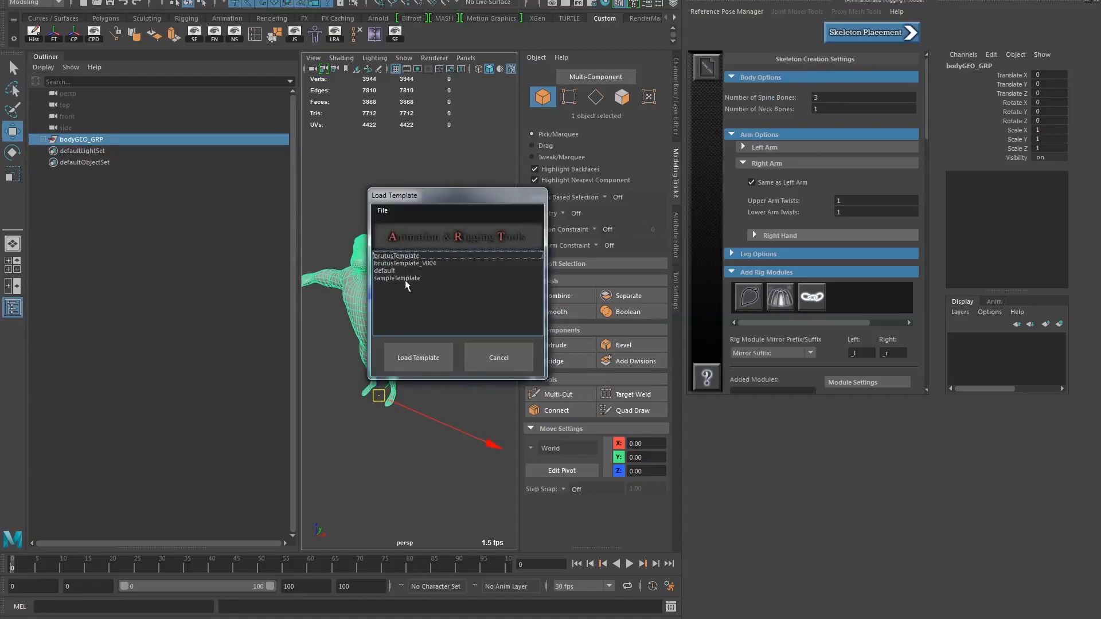
{"action": "left_click", "coordinate": [419, 264]}
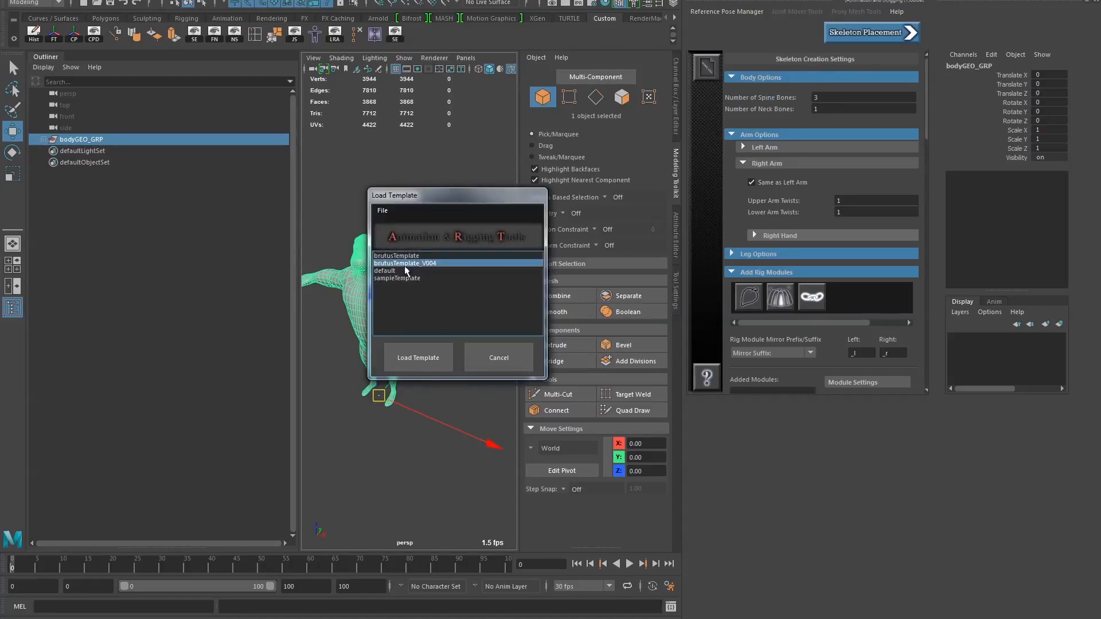
Switch to Windows Explorer and browse to C:\ARTv1\MayaTools\General\ART\SkeletonTemplates
{"action": "key", "text": "super"}
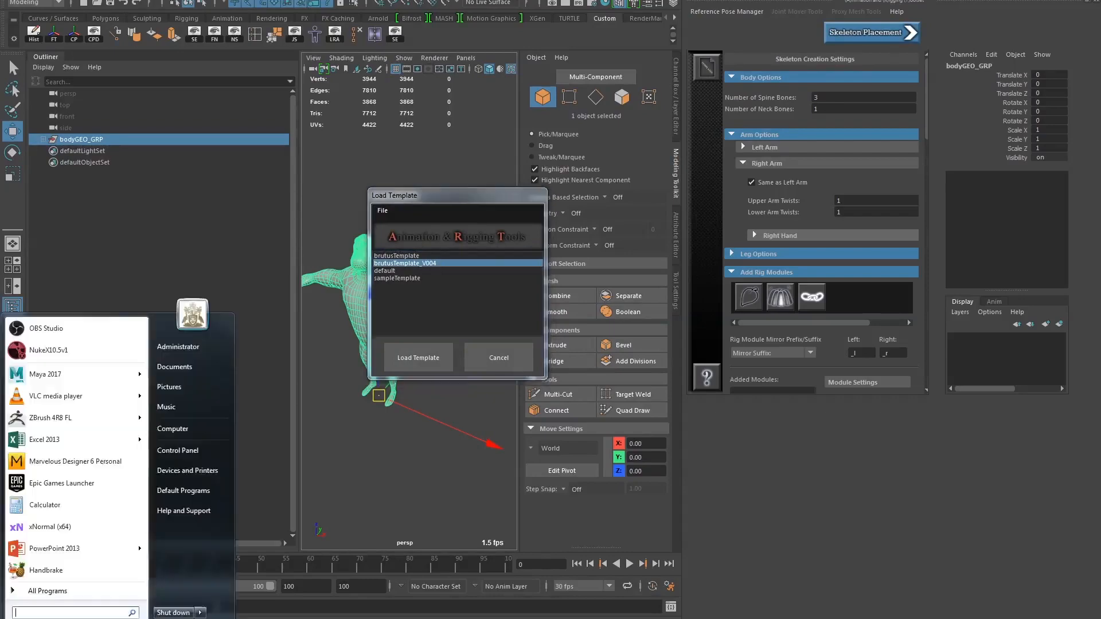
{"action": "left_click", "coordinate": [195, 432]}
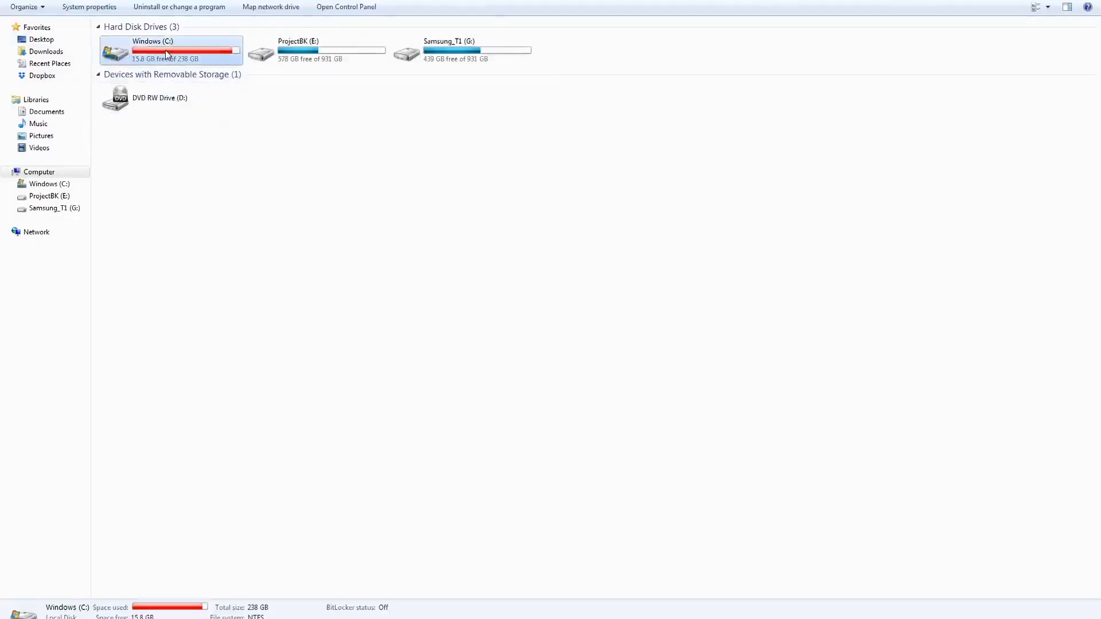
{"action": "double_click", "coordinate": [150, 50]}
{"action": "double_click", "coordinate": [121, 42]}
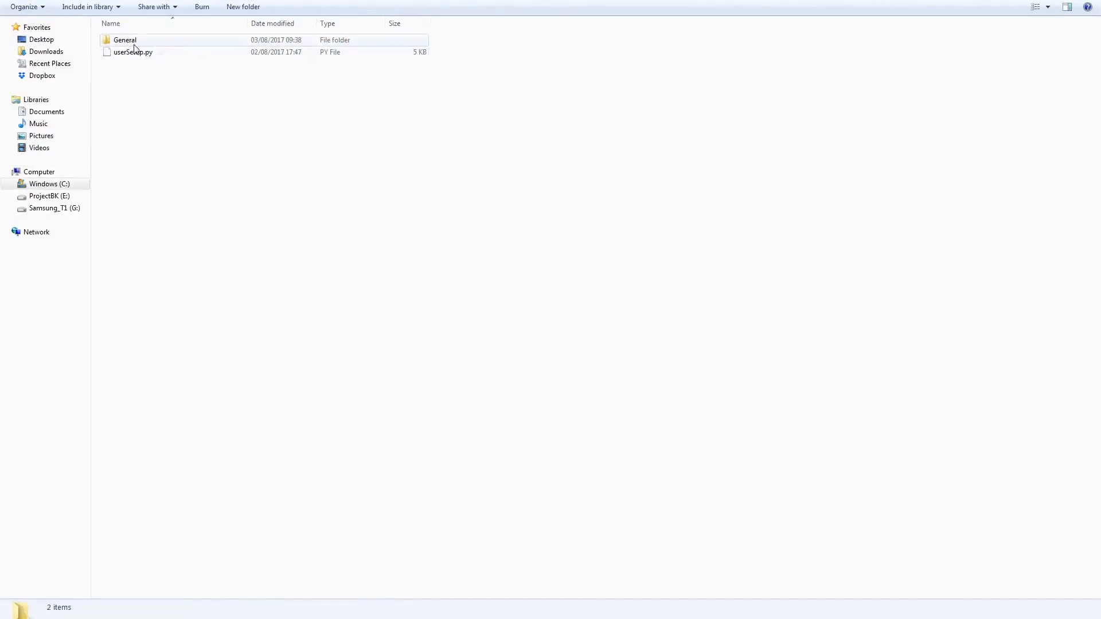
{"action": "double_click", "coordinate": [128, 42]}
{"action": "left_click", "coordinate": [133, 43]}
{"action": "double_click", "coordinate": [135, 45]}
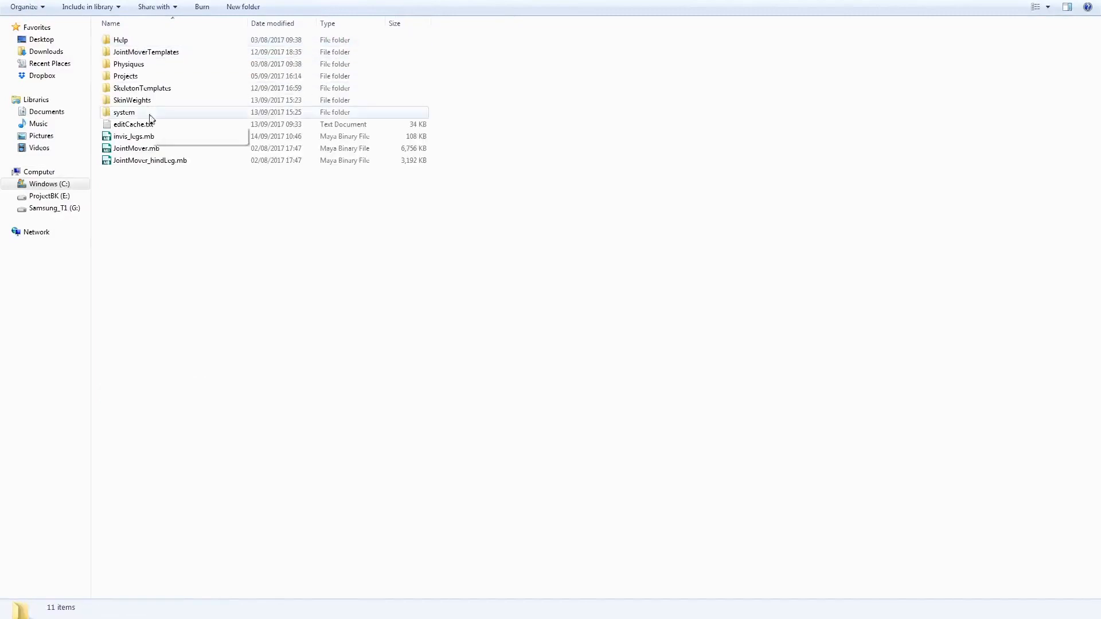
{"action": "left_click", "coordinate": [160, 92]}
{"action": "double_click", "coordinate": [161, 90]}
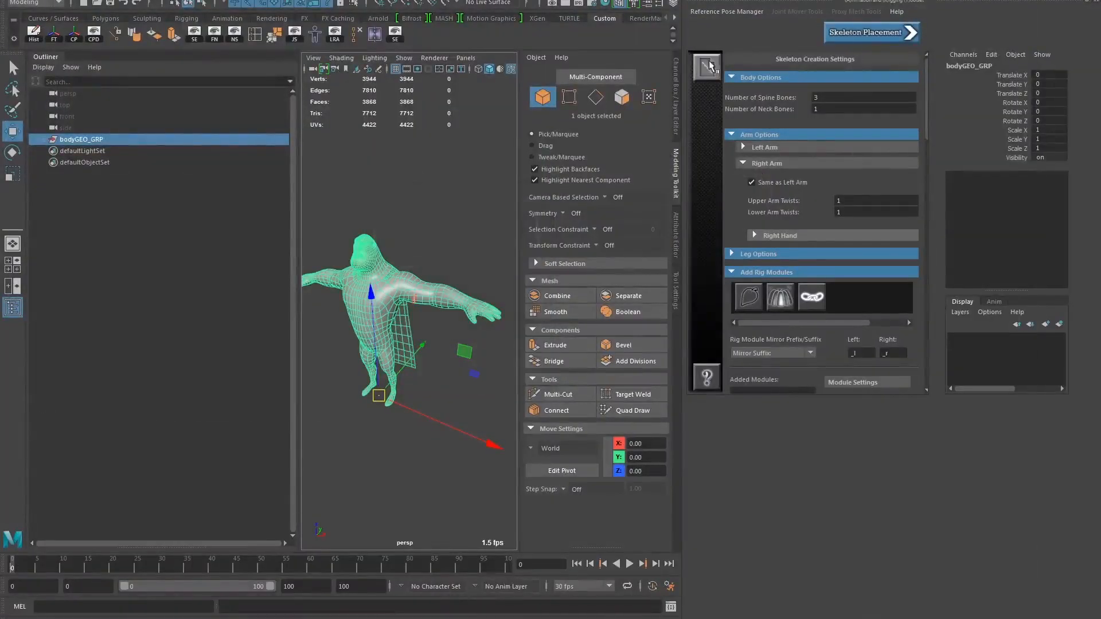
Return to Maya, check the folder offered for saving a skeleton template, and close the dialog without saving
{"action": "left_click", "coordinate": [710, 65]}
{"action": "left_click", "coordinate": [736, 66]}
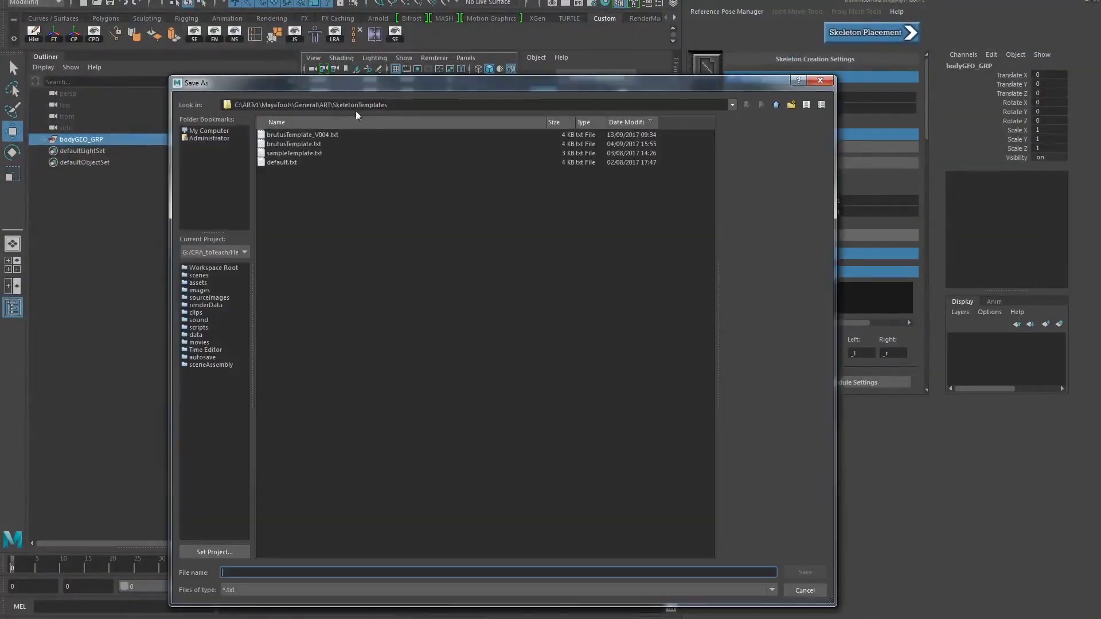
{"action": "left_click", "coordinate": [820, 80]}
Load the skeleton template brutusTemplate_V004
{"action": "left_click", "coordinate": [709, 66]}
{"action": "left_click", "coordinate": [753, 85]}
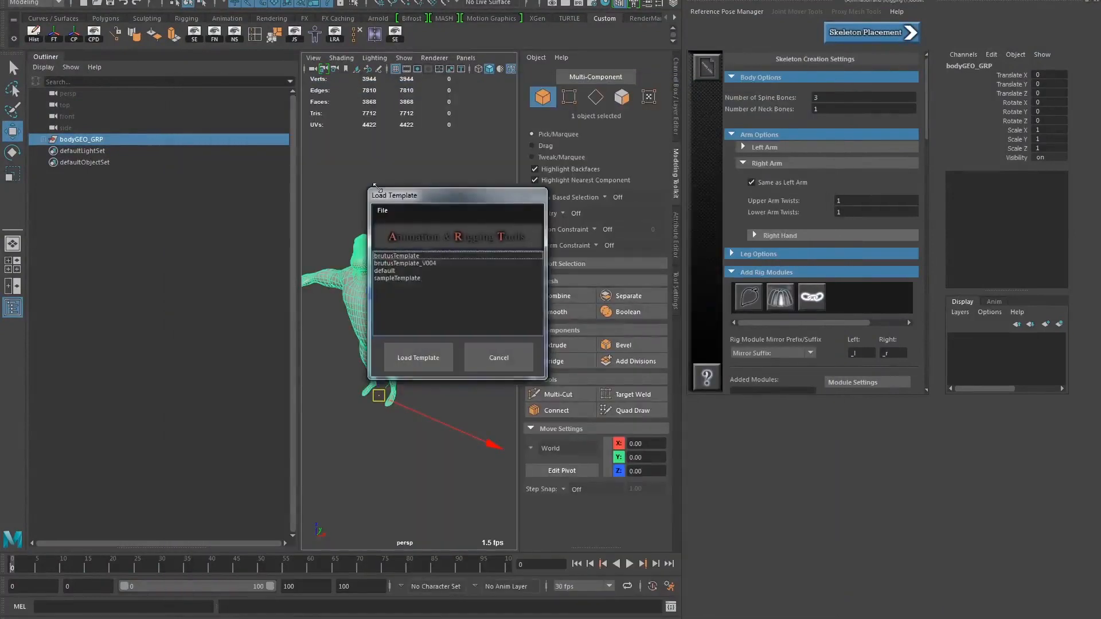
{"action": "left_click", "coordinate": [400, 263]}
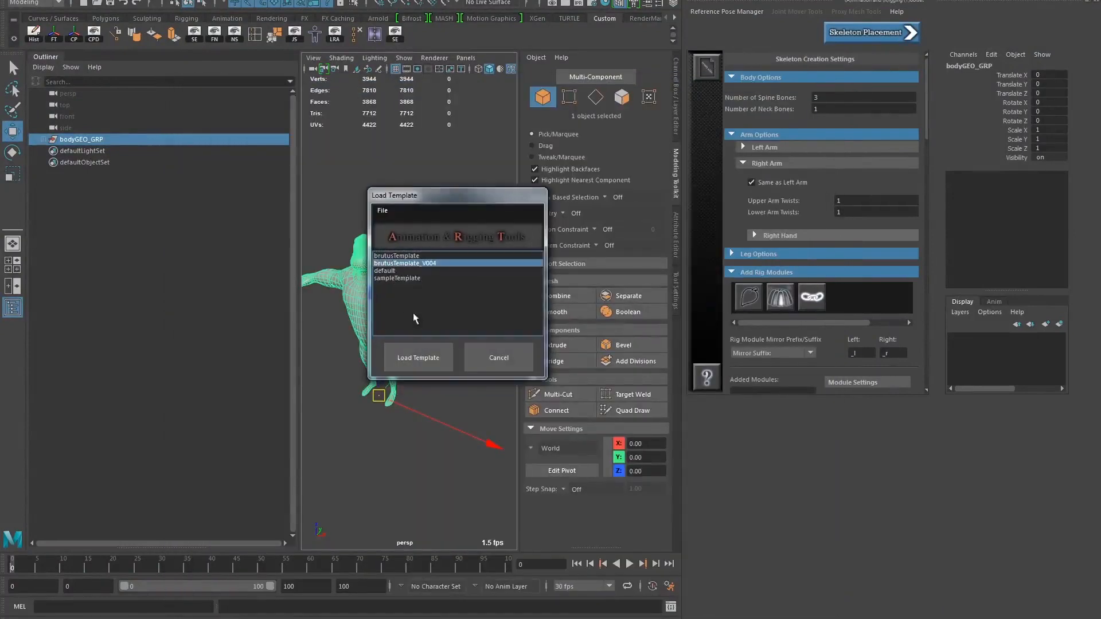
{"action": "left_click", "coordinate": [418, 357]}
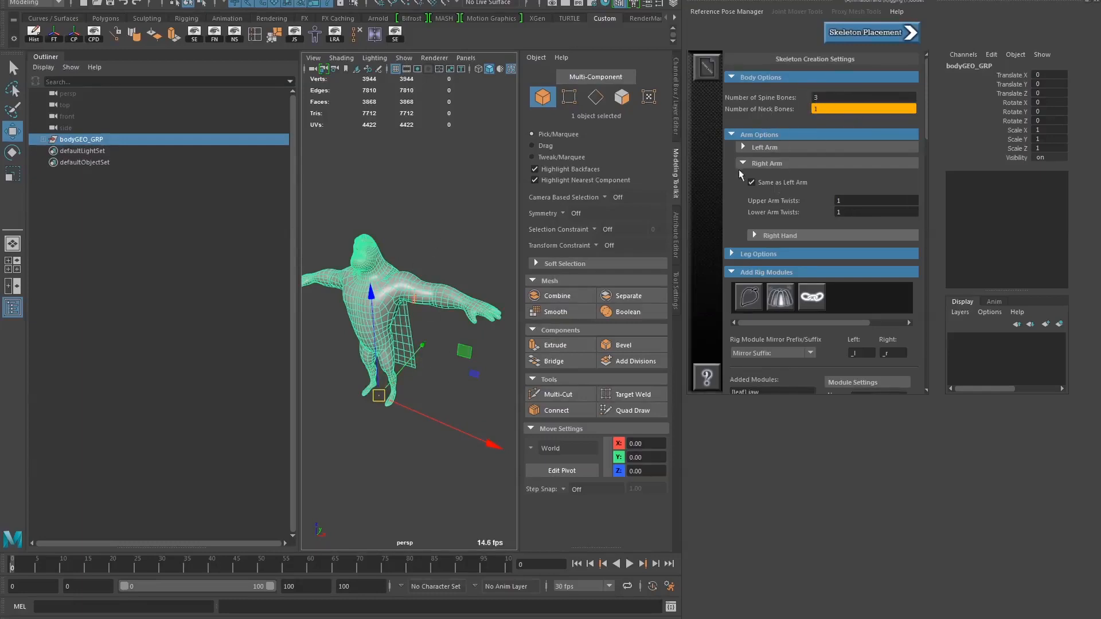
Review the loaded template's body and arm options and its list of added rig modules
{"action": "left_click", "coordinate": [743, 147]}
{"action": "left_click", "coordinate": [743, 148]}
{"action": "left_click", "coordinate": [744, 147]}
{"action": "left_click", "coordinate": [743, 147]}
{"action": "scroll", "coordinate": [727, 272], "scroll_direction": "down", "scroll_amount": 1}
{"action": "scroll", "coordinate": [751, 252], "scroll_direction": "down", "scroll_amount": 1}
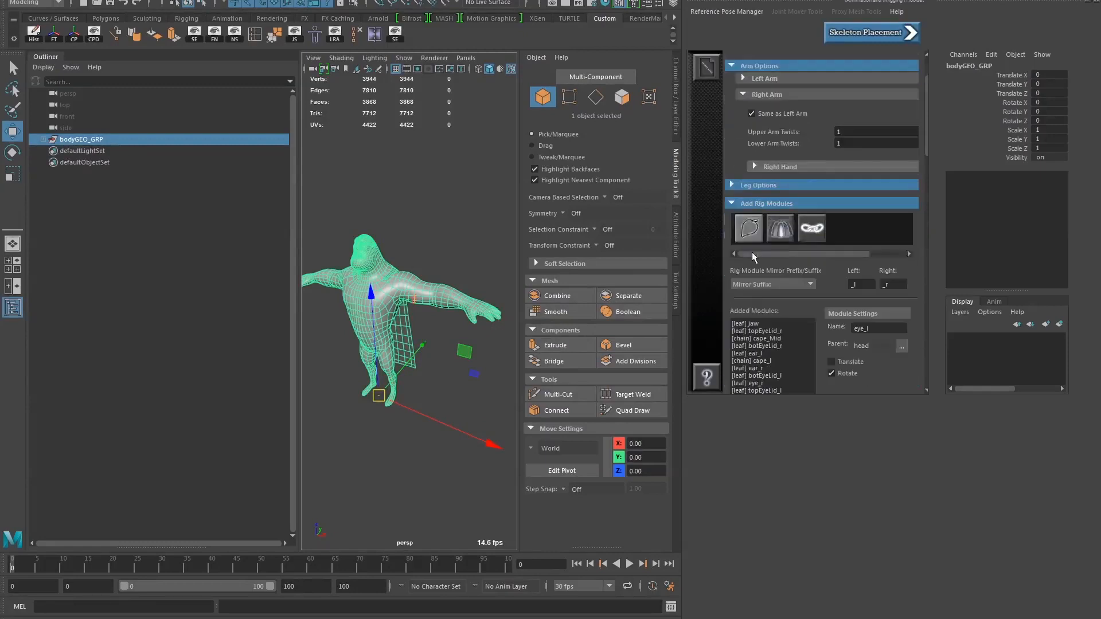
{"action": "scroll", "coordinate": [751, 254], "scroll_direction": "down", "scroll_amount": 1}
{"action": "scroll", "coordinate": [765, 254], "scroll_direction": "down", "scroll_amount": 1}
{"action": "scroll", "coordinate": [775, 238], "scroll_direction": "up", "scroll_amount": 2}
{"action": "left_click_drag", "start_coordinate": [793, 318], "coordinate": [735, 322]}
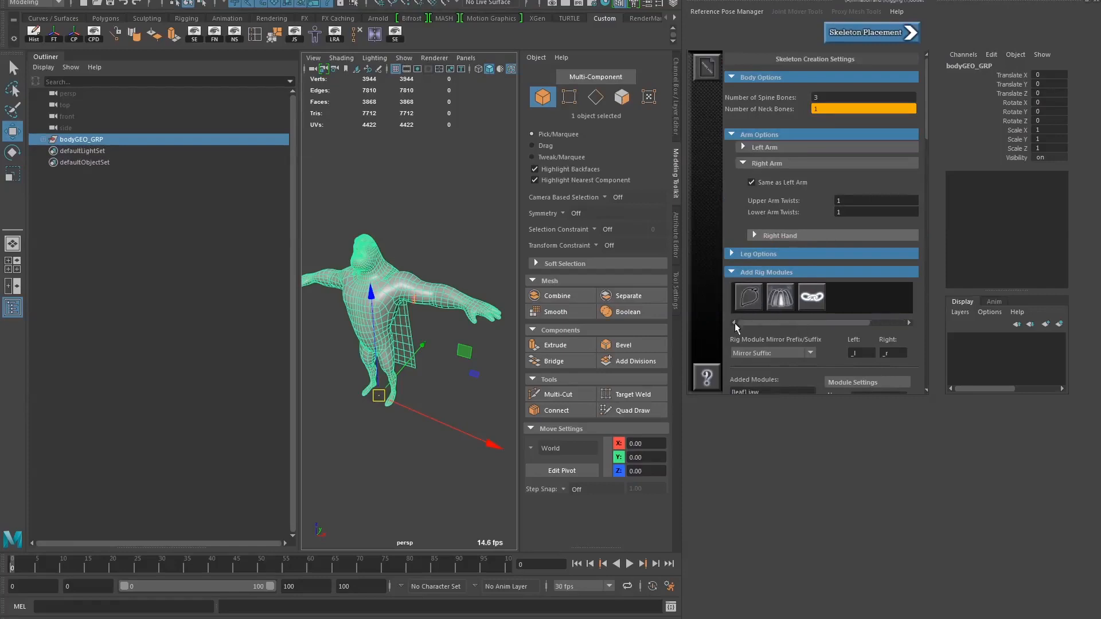
{"action": "scroll", "coordinate": [758, 304], "scroll_direction": "down", "scroll_amount": 4}
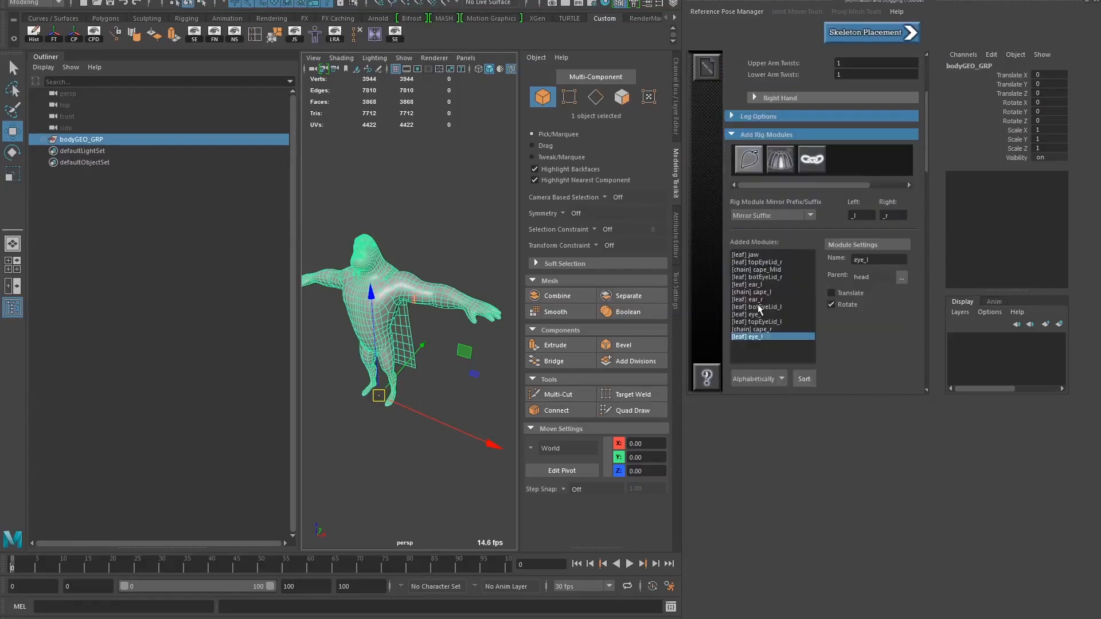
Review the name, parent and joint settings of the jaw, eyelid, ear and cape rig modules
{"action": "left_click", "coordinate": [756, 256]}
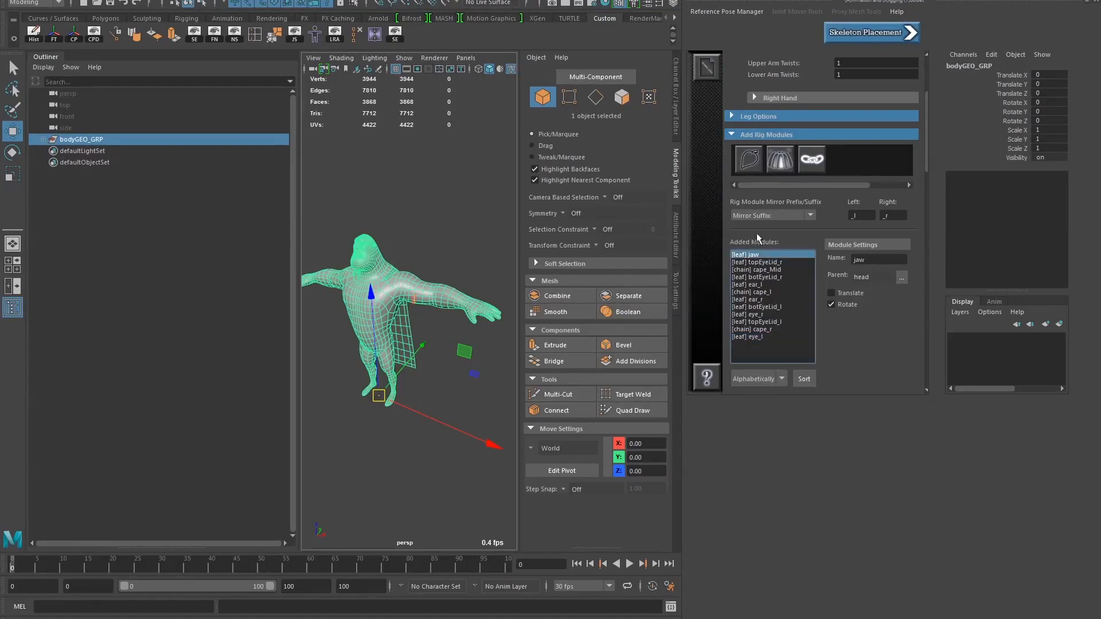
{"action": "key", "text": "Down"}
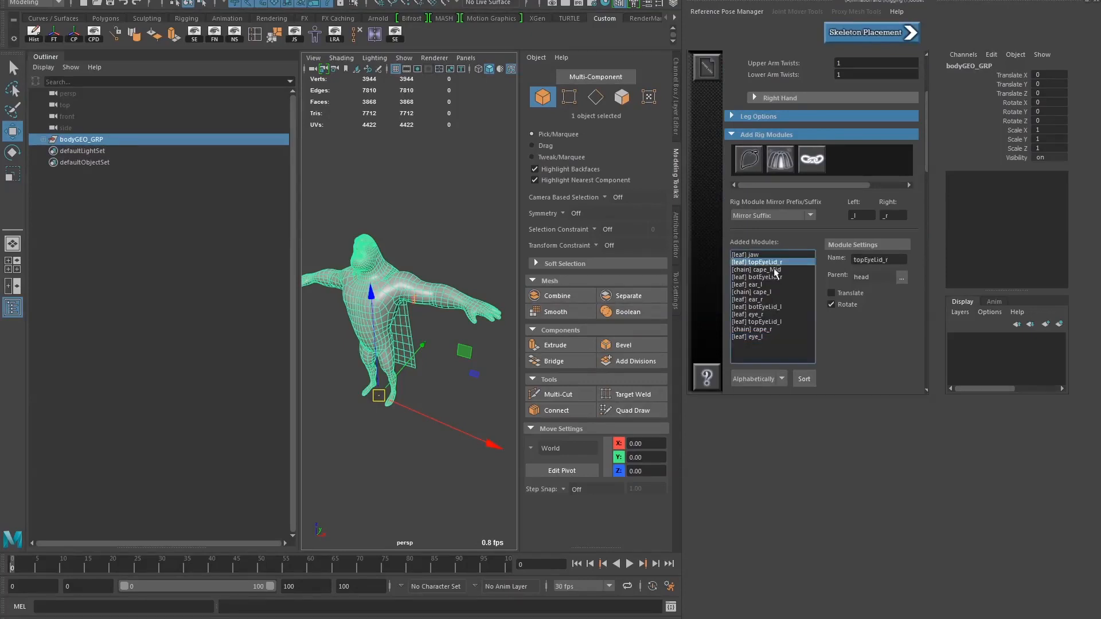
{"action": "left_click", "coordinate": [777, 277]}
{"action": "left_click", "coordinate": [775, 270]}
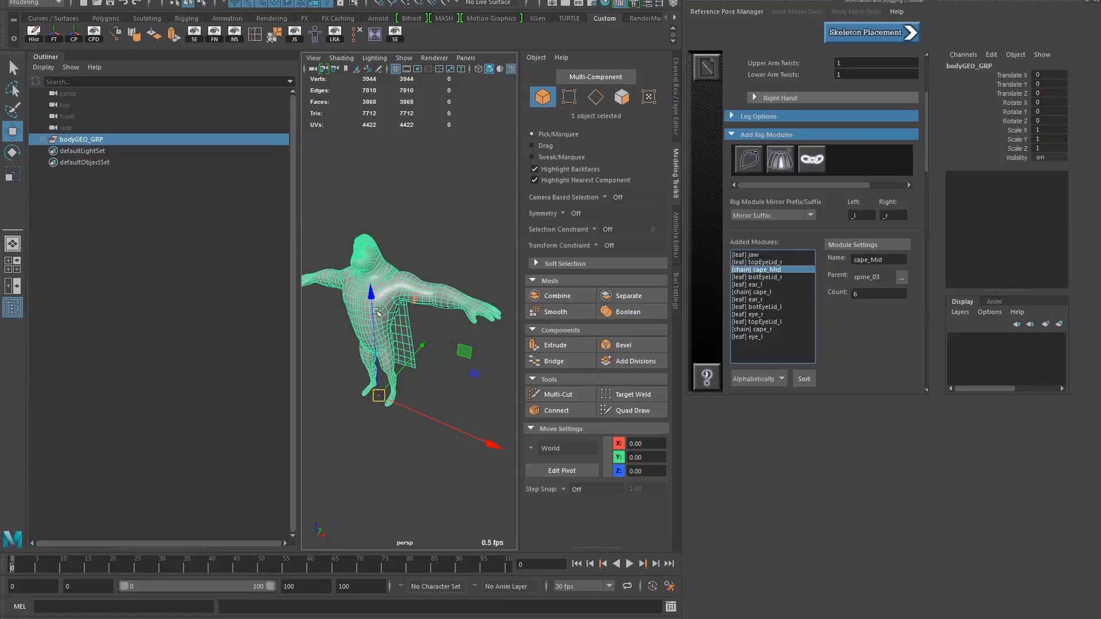
{"action": "left_click", "coordinate": [763, 277]}
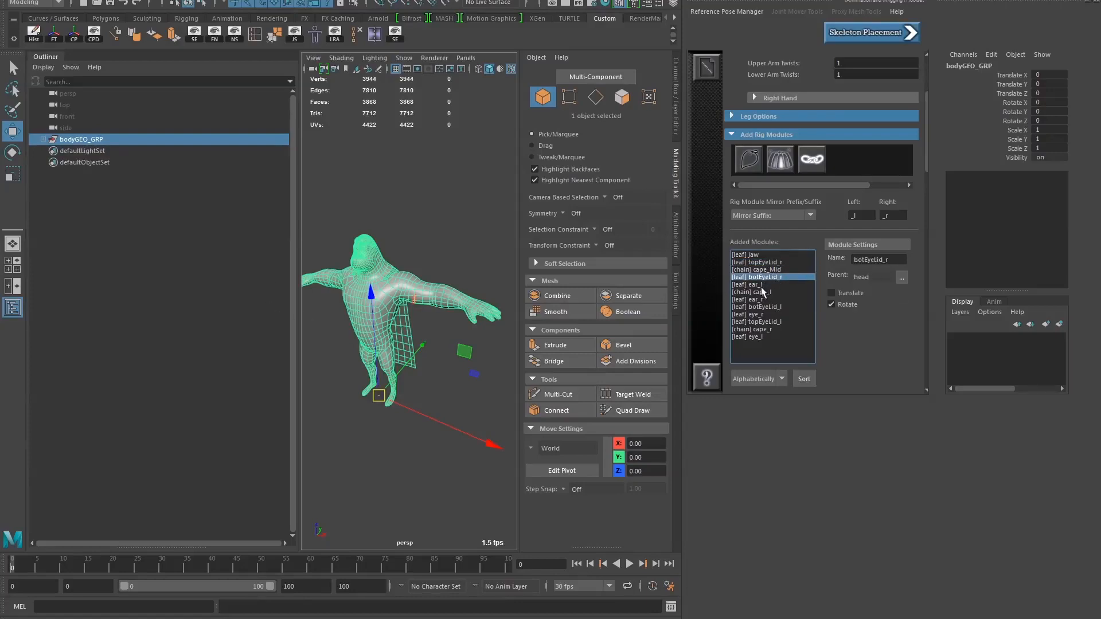
{"action": "left_click", "coordinate": [773, 291]}
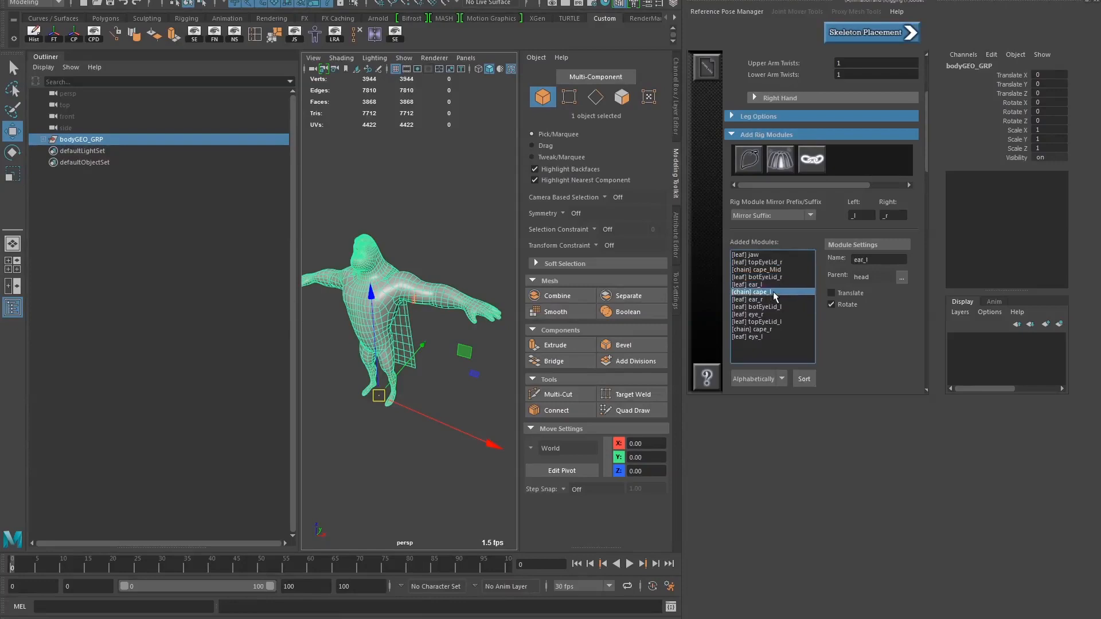
{"action": "left_click", "coordinate": [753, 286]}
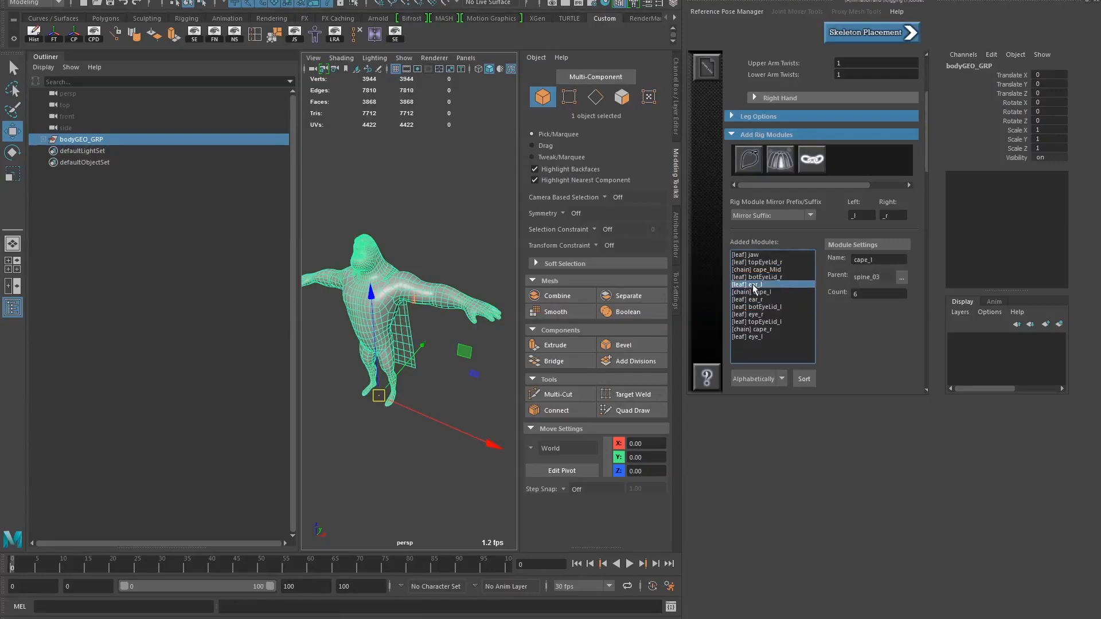
{"action": "left_click", "coordinate": [768, 293]}
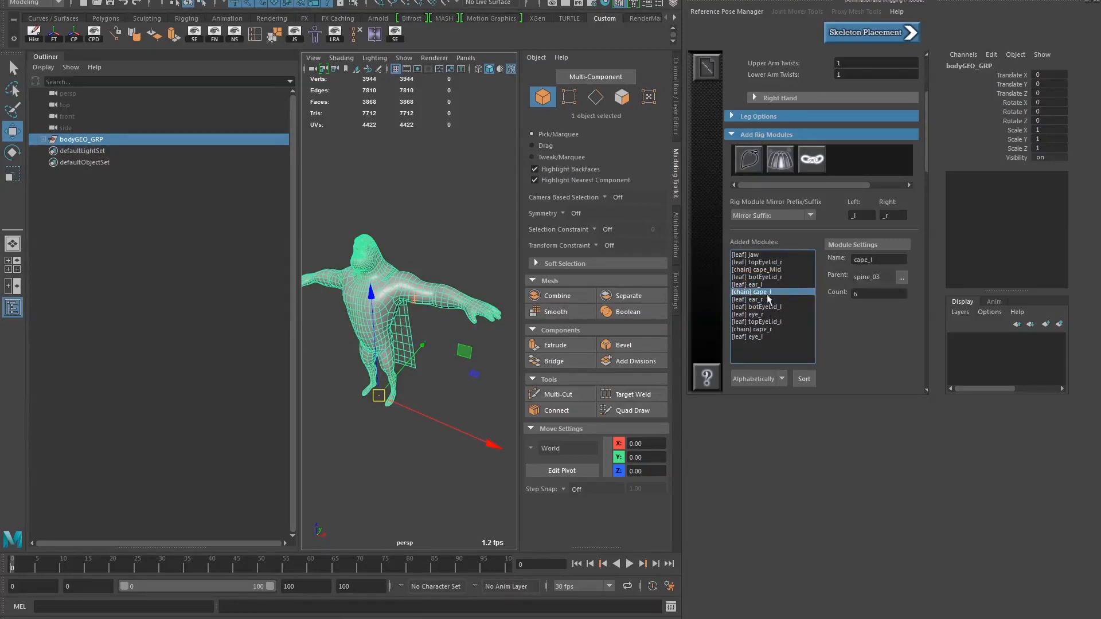
Compare the left and right mirror suffixes _l and _r with the names of the cape and ear modules
{"action": "left_click", "coordinate": [858, 216]}
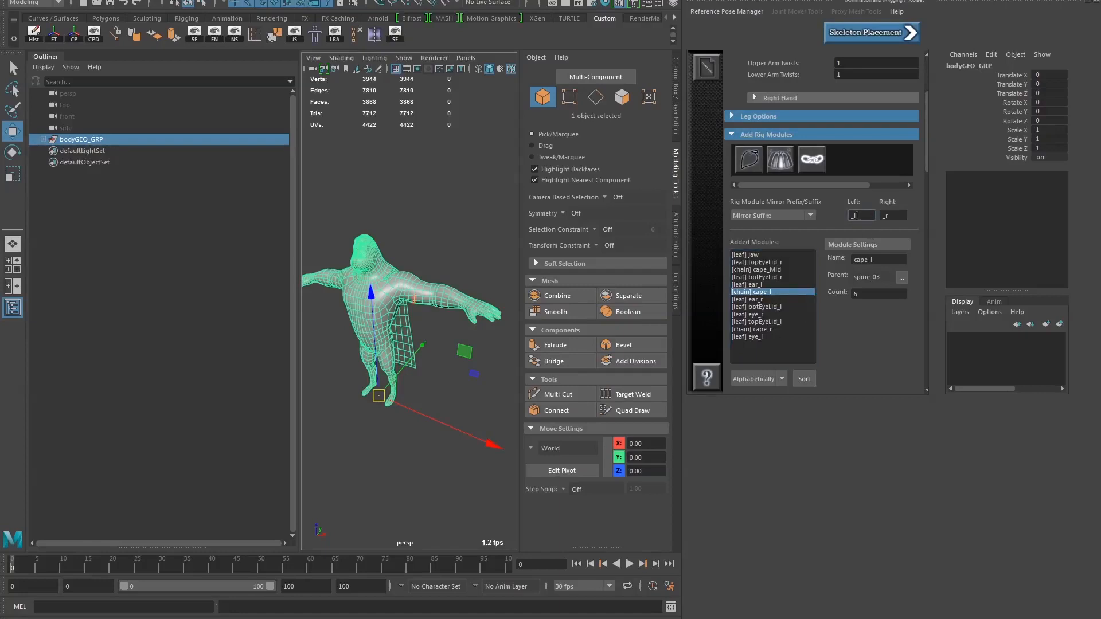
{"action": "mouse_move", "coordinate": [857, 216]}
{"action": "left_mouse_down"}
{"action": "mouse_move", "coordinate": [848, 220]}
{"action": "mouse_move", "coordinate": [867, 222]}
{"action": "mouse_move", "coordinate": [838, 221]}
{"action": "left_mouse_up"}
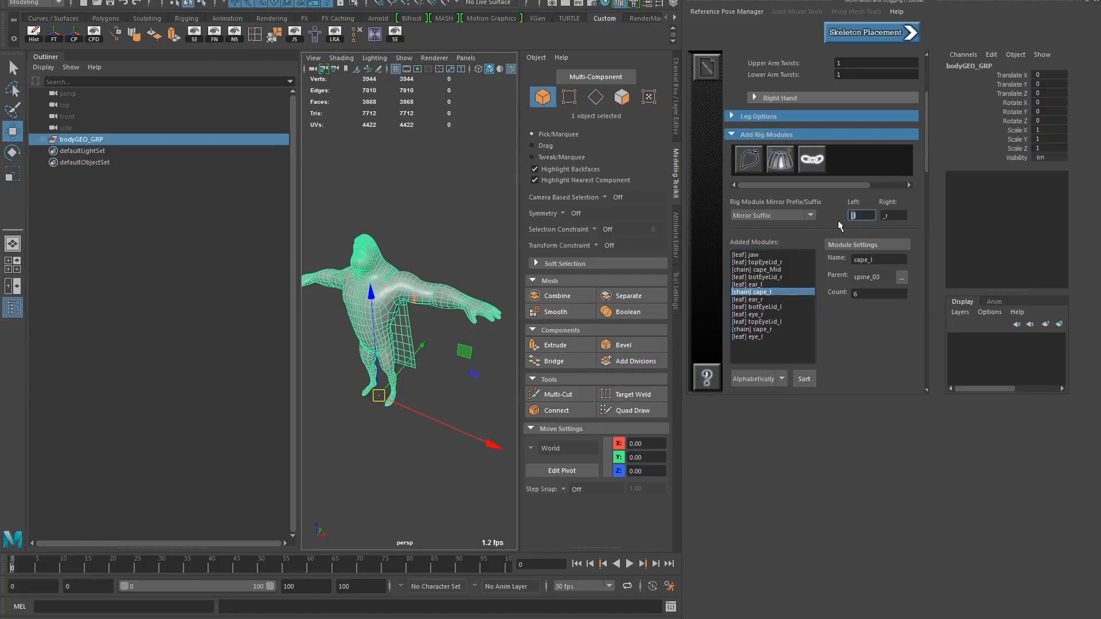
{"action": "left_click", "coordinate": [765, 293]}
{"action": "key", "text": "Down"}
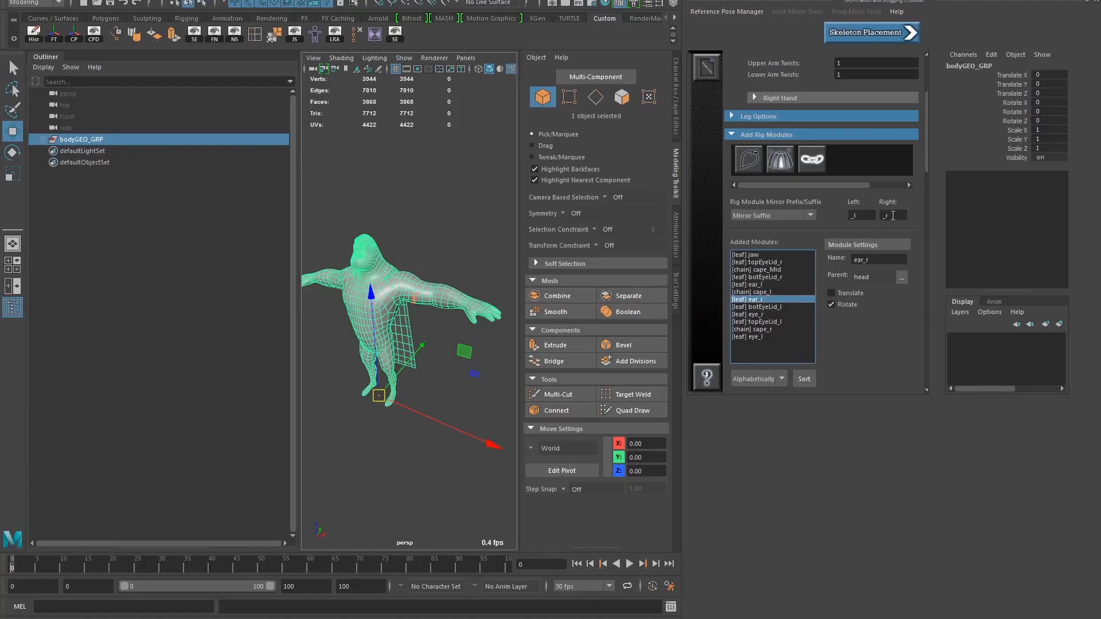
{"action": "left_click", "coordinate": [893, 216]}
{"action": "left_click_drag", "start_coordinate": [870, 215], "coordinate": [844, 217]}
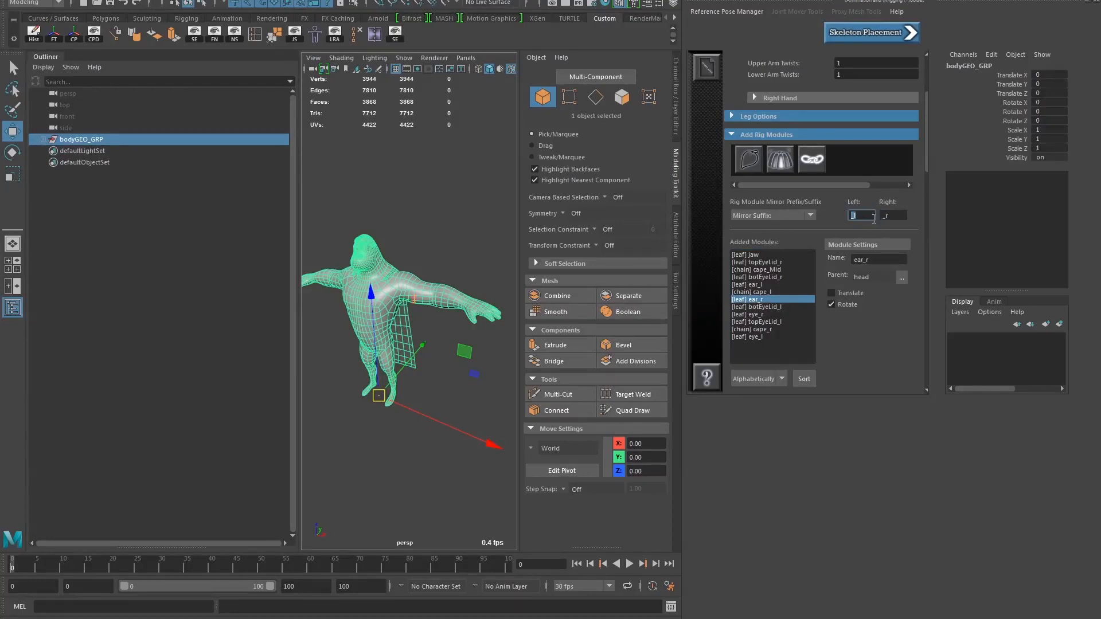
{"action": "key", "text": "Tab"}
{"action": "left_click", "coordinate": [757, 292]}
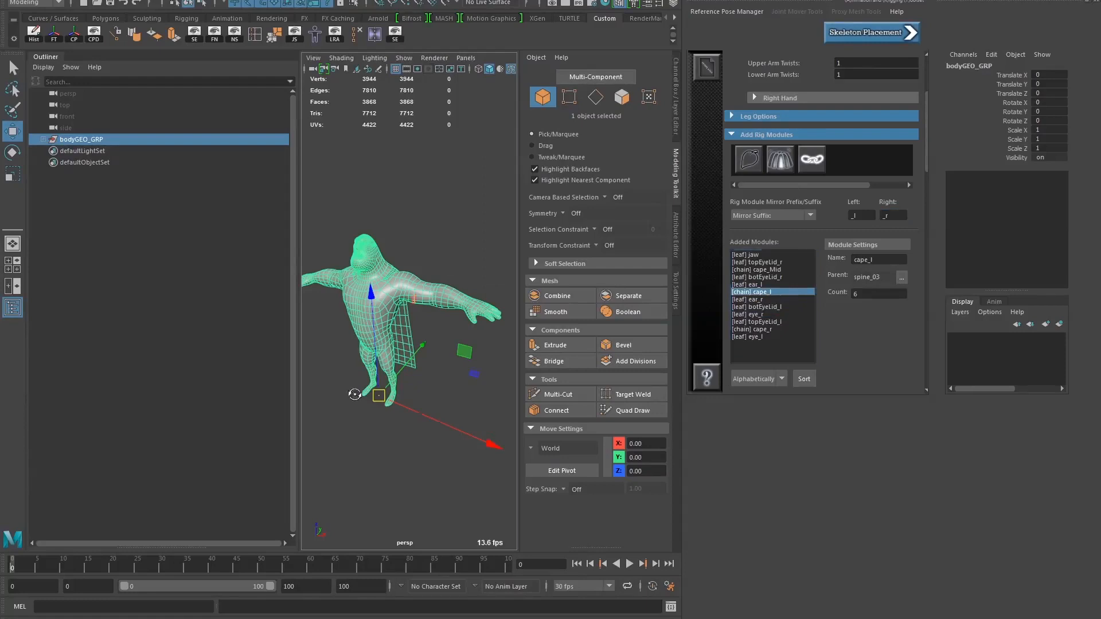
Proceed to skeleton placement and build the skeleton with the chosen parameters
{"action": "left_click_drag", "start_coordinate": [355, 393], "coordinate": [376, 363], "text": "alt"}
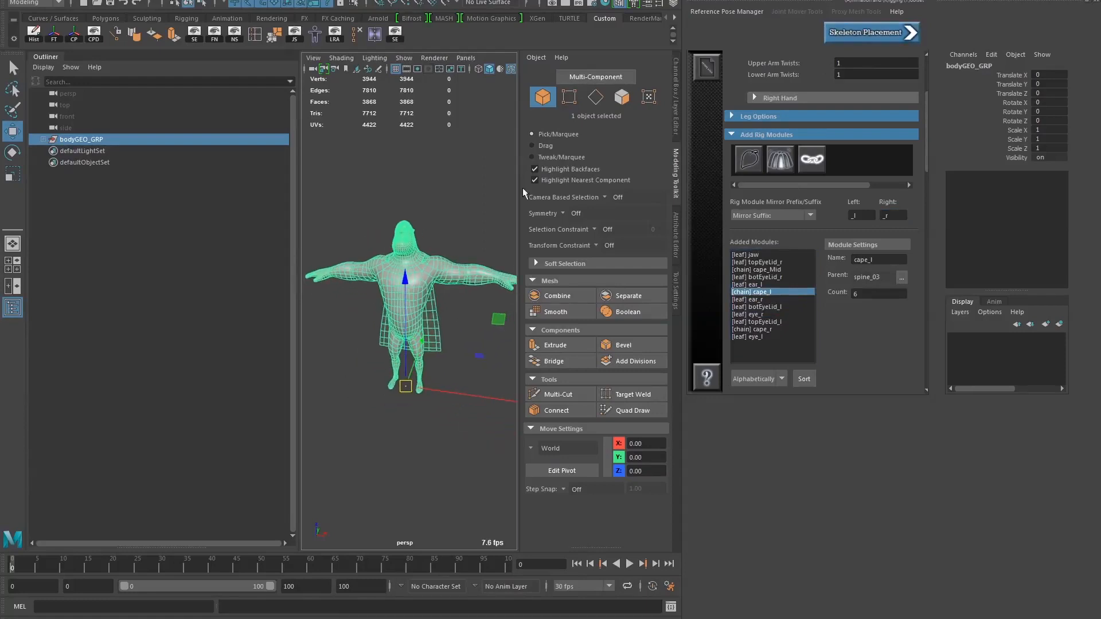
{"action": "left_click", "coordinate": [879, 34]}
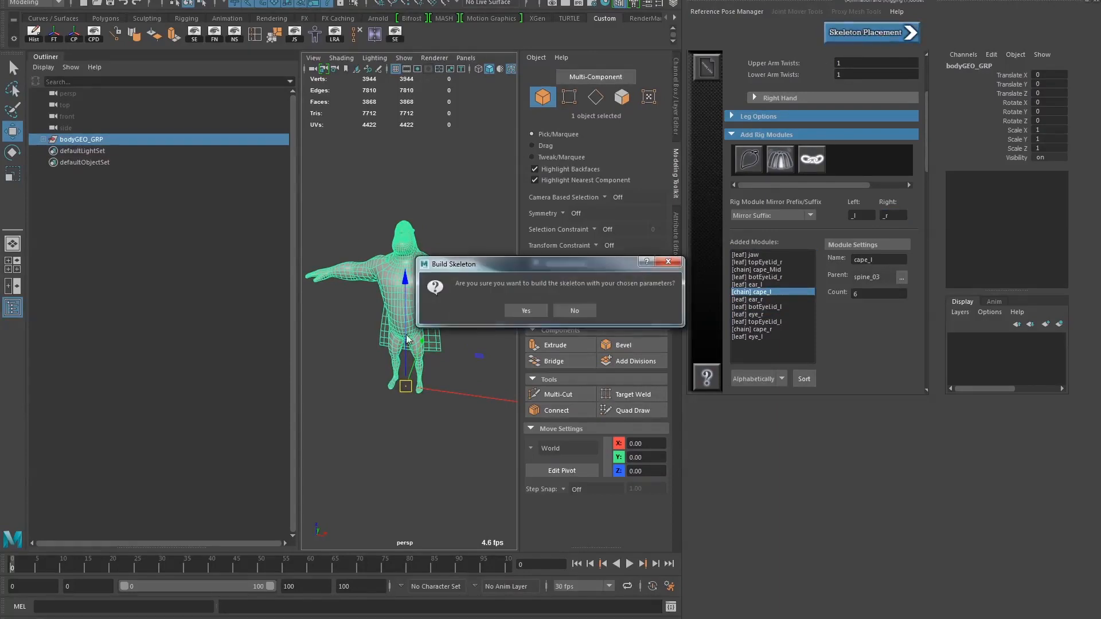
{"action": "left_click", "coordinate": [529, 309]}
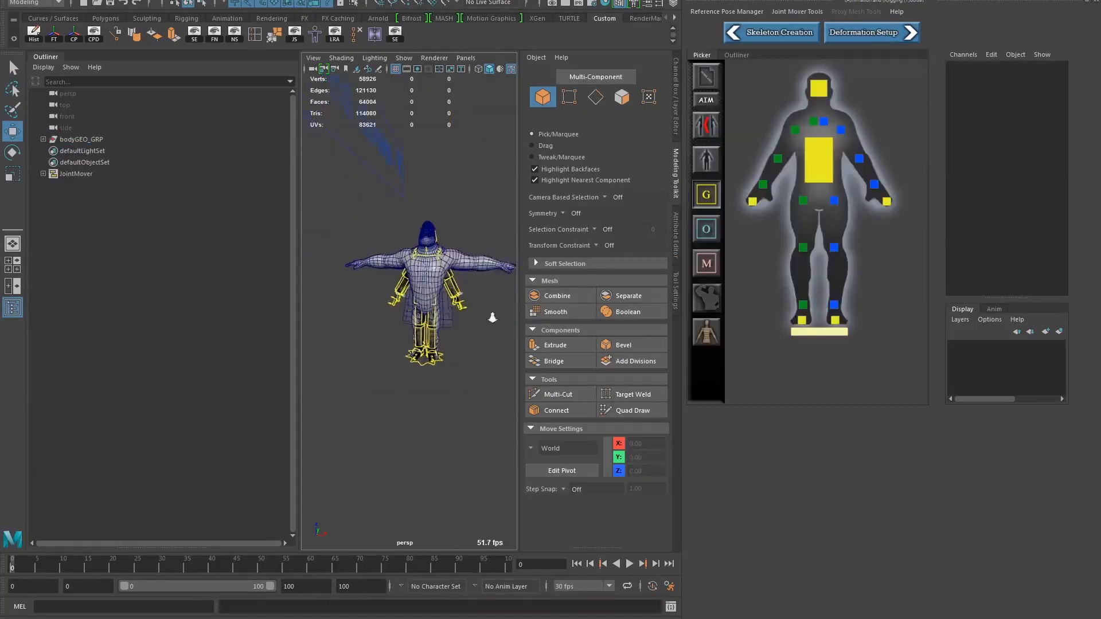
Inspect the joint mover's position against the character mesh from several angles
{"action": "left_click_drag", "start_coordinate": [414, 308], "coordinate": [355, 313], "text": "alt"}
{"action": "right_click_drag", "start_coordinate": [393, 314], "coordinate": [465, 329], "text": "alt"}
{"action": "left_click_drag", "start_coordinate": [395, 317], "coordinate": [389, 295], "text": "alt"}
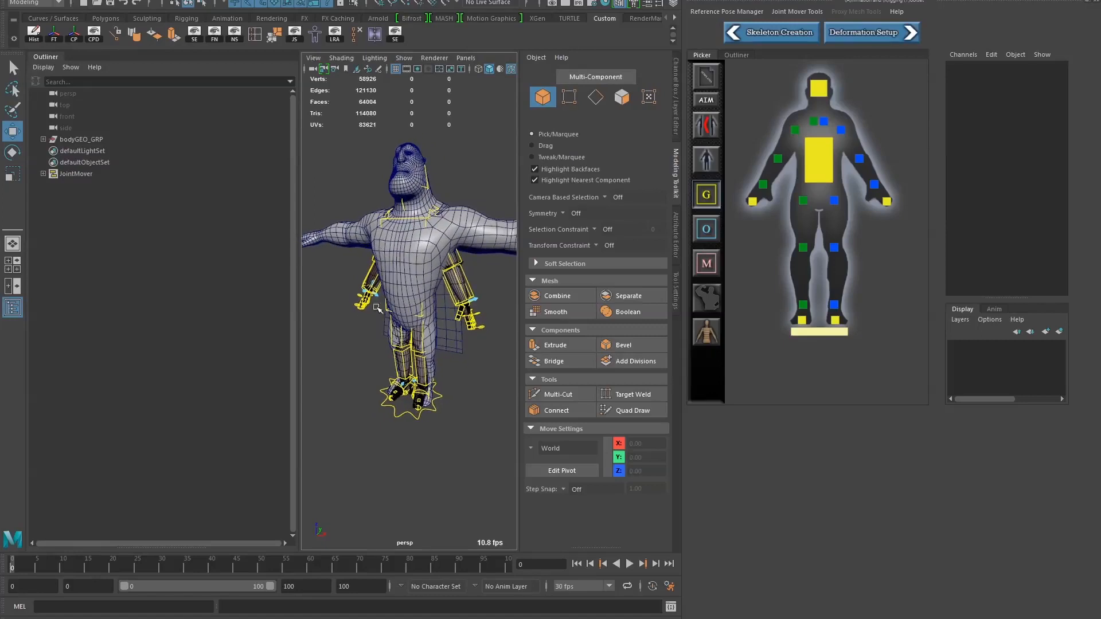
Toggle the joint mover's proxy geometry display off and back on
{"action": "left_click", "coordinate": [706, 332]}
{"action": "left_click", "coordinate": [711, 341]}
{"action": "left_click_drag", "start_coordinate": [454, 370], "coordinate": [448, 371], "text": "alt"}
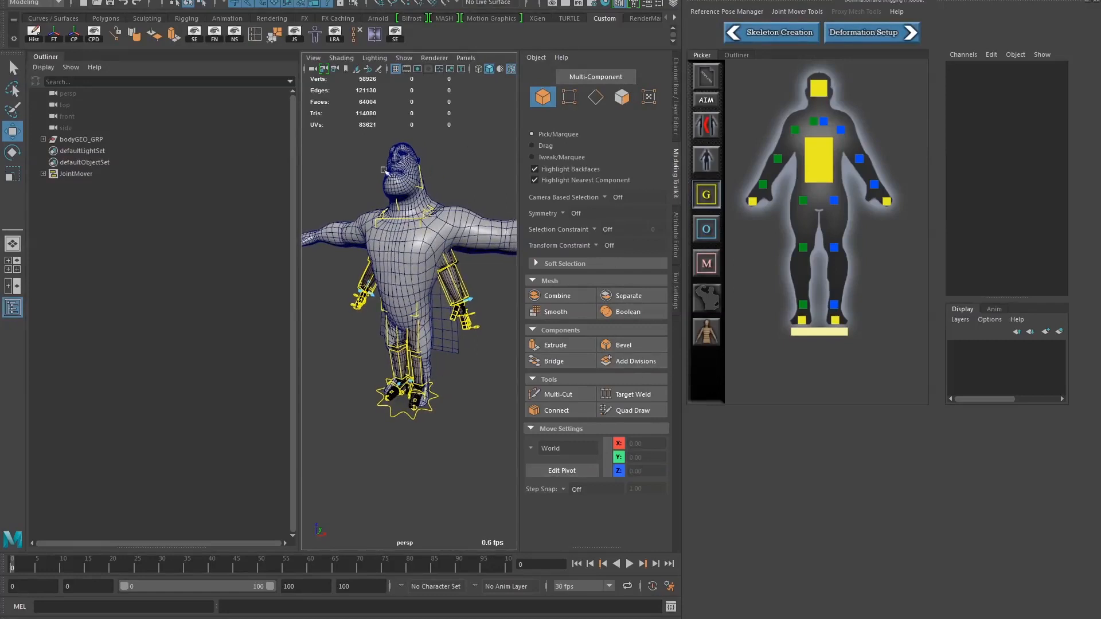
Try showing bodyGEO_GRP as a template through a new display layer, and delete that layer
{"action": "left_click", "coordinate": [80, 140]}
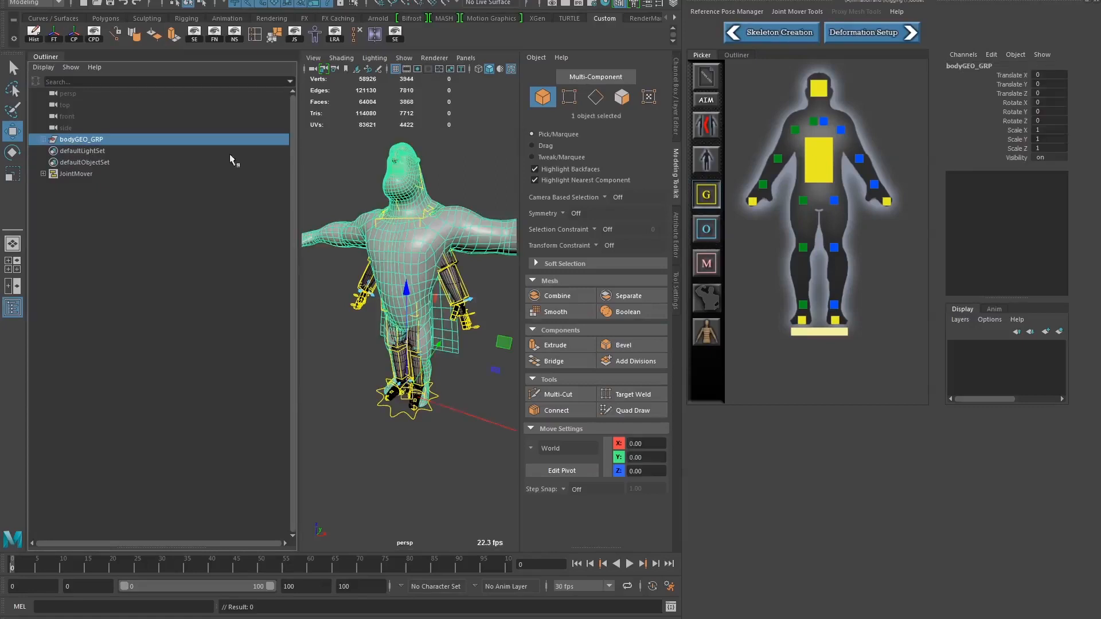
{"action": "left_click", "coordinate": [1059, 332]}
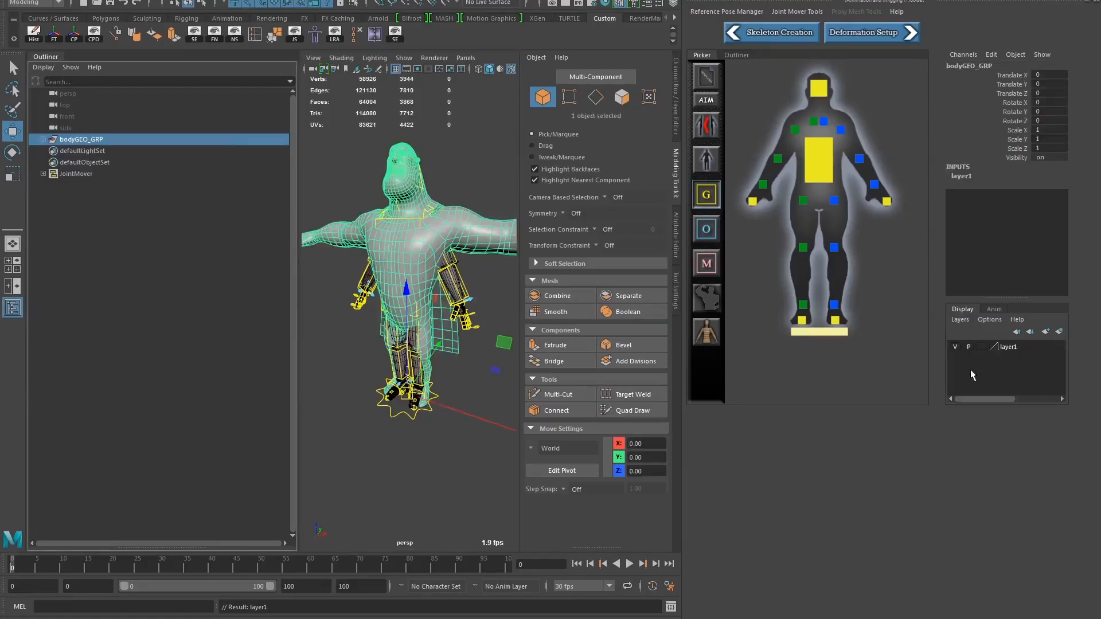
{"action": "left_click", "coordinate": [981, 347]}
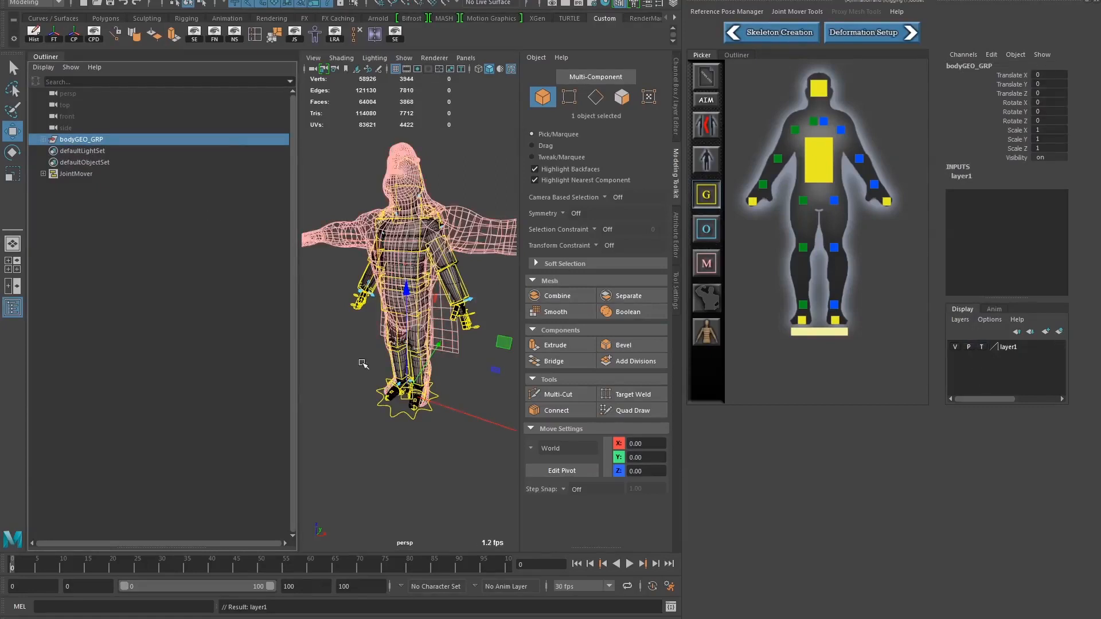
{"action": "left_click", "coordinate": [379, 404]}
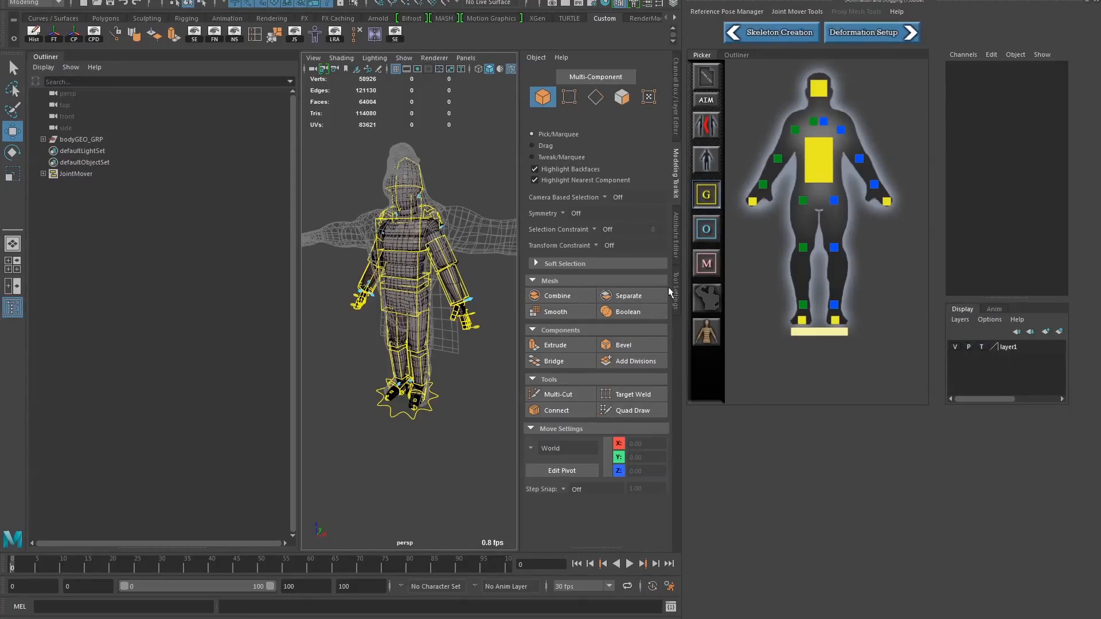
{"action": "mouse_move", "coordinate": [390, 331]}
{"action": "left_mouse_down", "text": "alt"}
{"action": "mouse_move", "coordinate": [406, 335]}
{"action": "mouse_move", "coordinate": [382, 337]}
{"action": "mouse_move", "coordinate": [405, 338]}
{"action": "mouse_move", "coordinate": [379, 335]}
{"action": "left_mouse_up", "text": "alt"}
{"action": "right_click", "coordinate": [997, 347]}
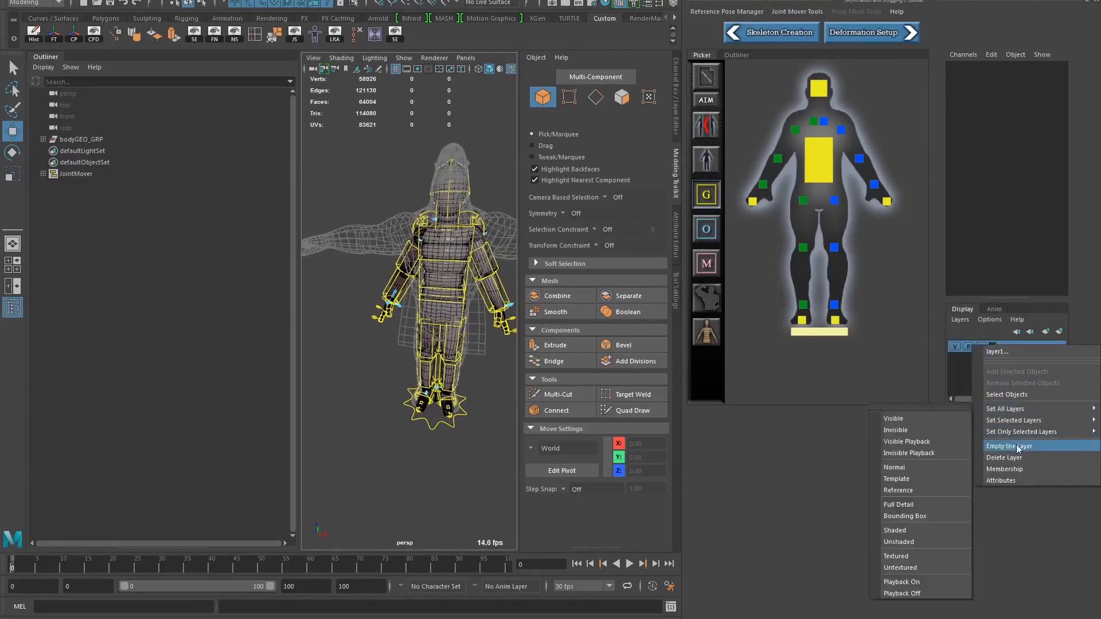
{"action": "left_click", "coordinate": [1014, 458]}
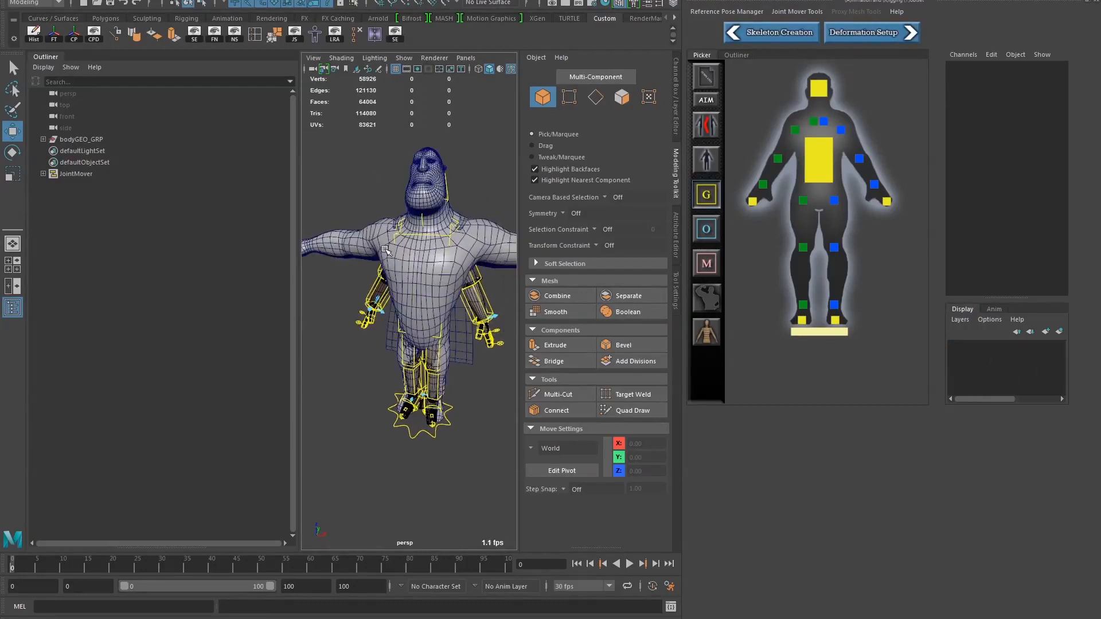
Switch the viewport to wireframe display and hide the Outliner to enlarge the perspective view
{"action": "key", "text": "4"}
{"action": "right_click_drag", "start_coordinate": [368, 294], "coordinate": [394, 332], "text": "alt"}
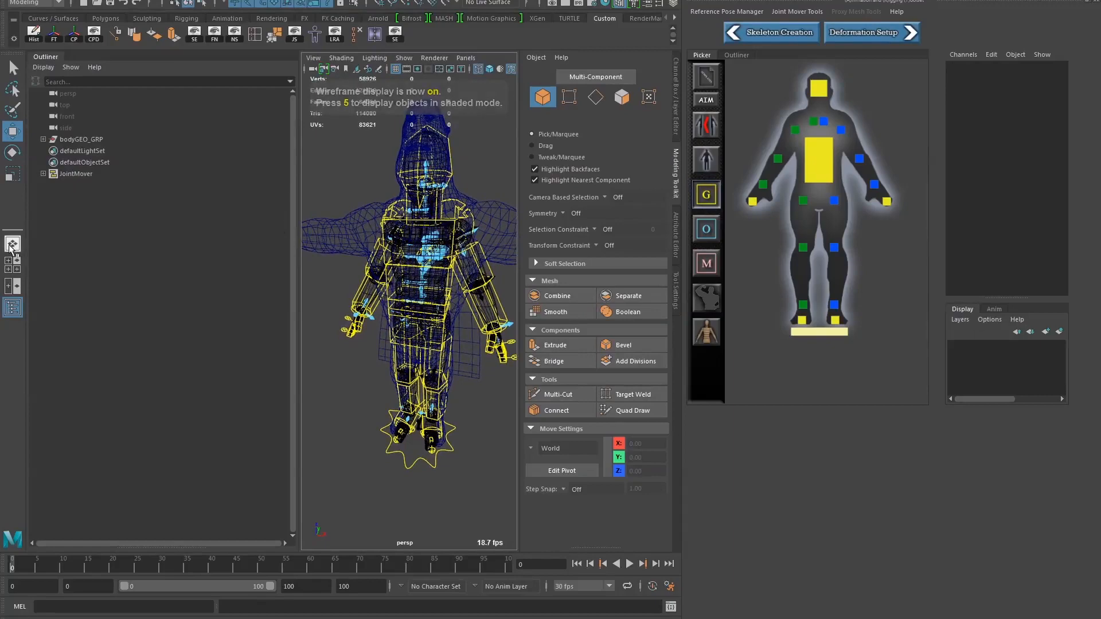
{"action": "left_click", "coordinate": [14, 308]}
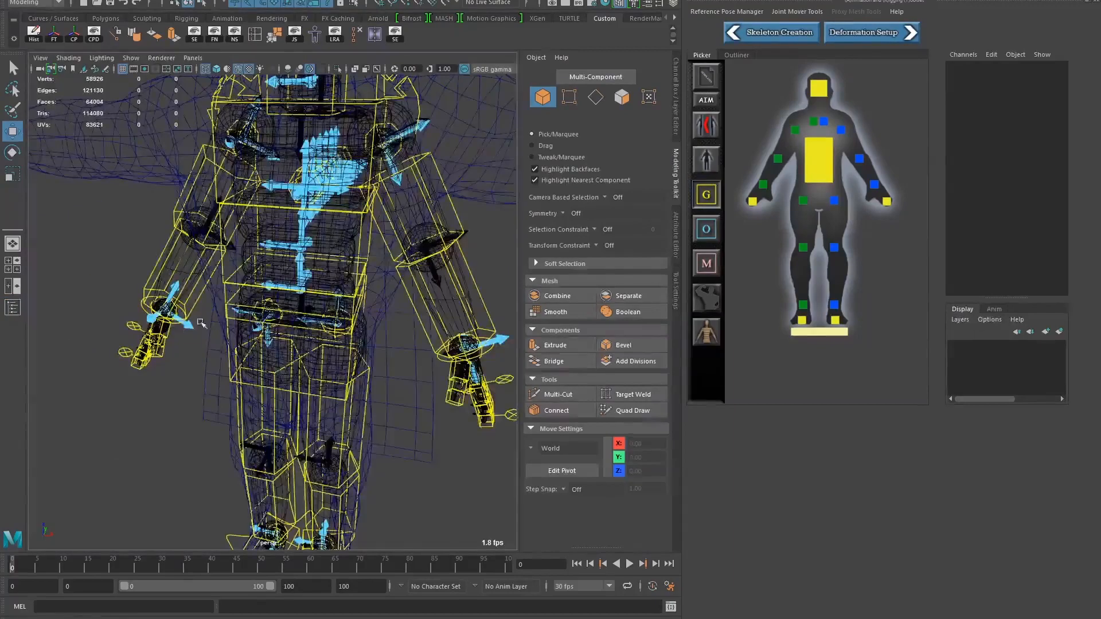
{"action": "mouse_move", "coordinate": [172, 324]}
{"action": "left_mouse_down", "text": "alt"}
{"action": "mouse_move", "coordinate": [215, 334]}
{"action": "mouse_move", "coordinate": [211, 321]}
{"action": "mouse_move", "coordinate": [165, 320]}
{"action": "mouse_move", "coordinate": [189, 317]}
{"action": "mouse_move", "coordinate": [176, 322]}
{"action": "left_mouse_up", "text": "alt"}
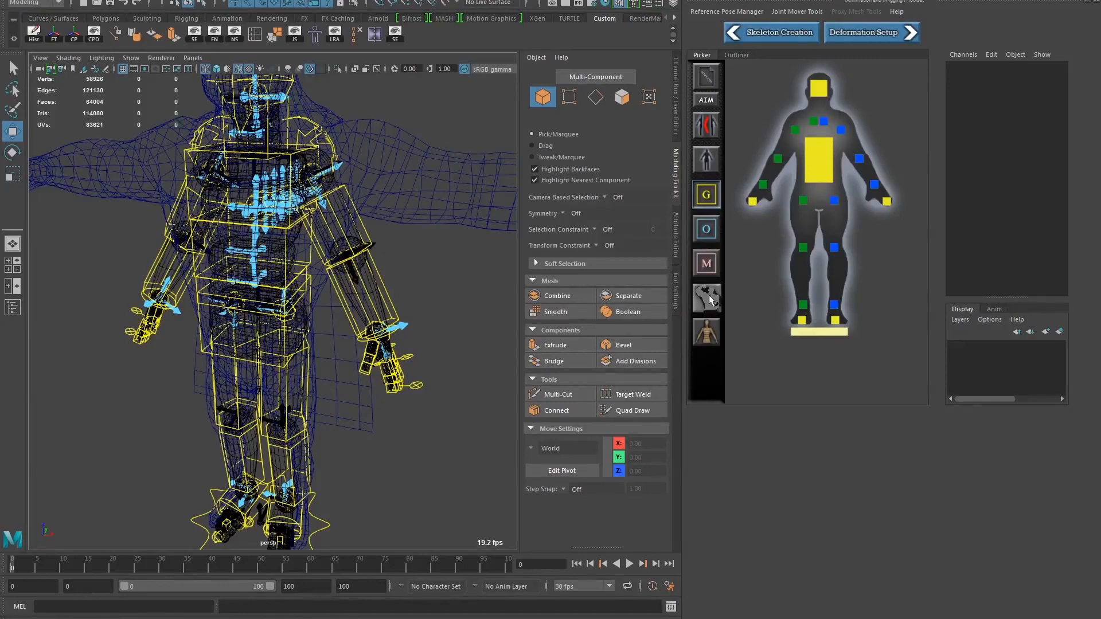
Hide the joint mover's proxy geometry so only the control curves and joint axes show over the mesh
{"action": "left_click", "coordinate": [706, 329]}
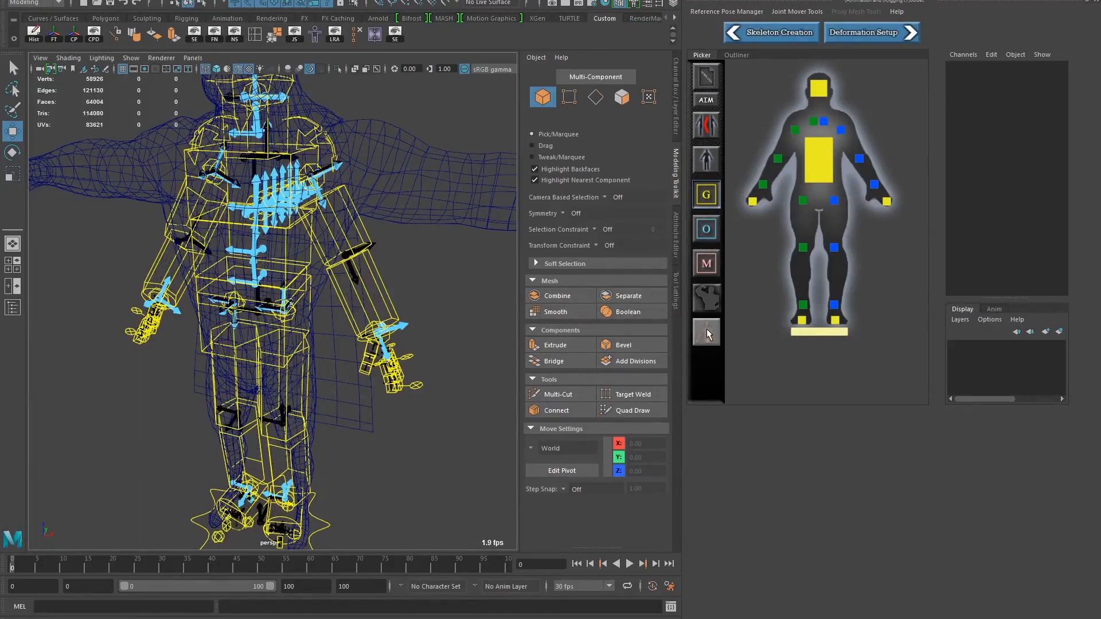
{"action": "left_click", "coordinate": [706, 329]}
{"action": "left_click", "coordinate": [707, 329]}
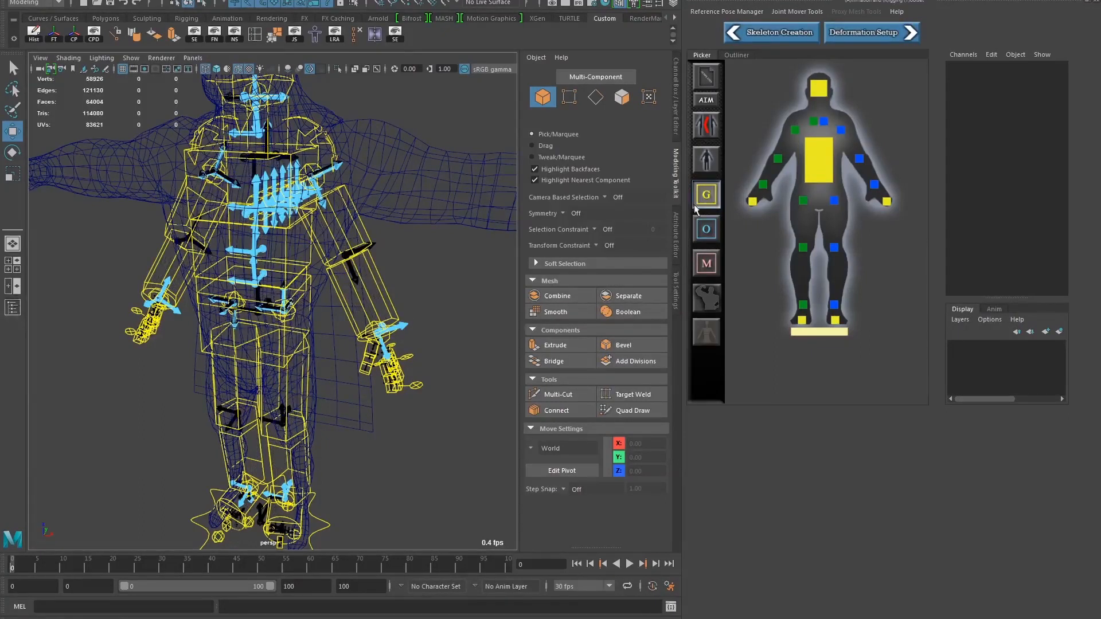
Select the left upper arm mover and check its name in the channel list
{"action": "left_click_drag", "start_coordinate": [270, 239], "coordinate": [251, 246], "text": "alt"}
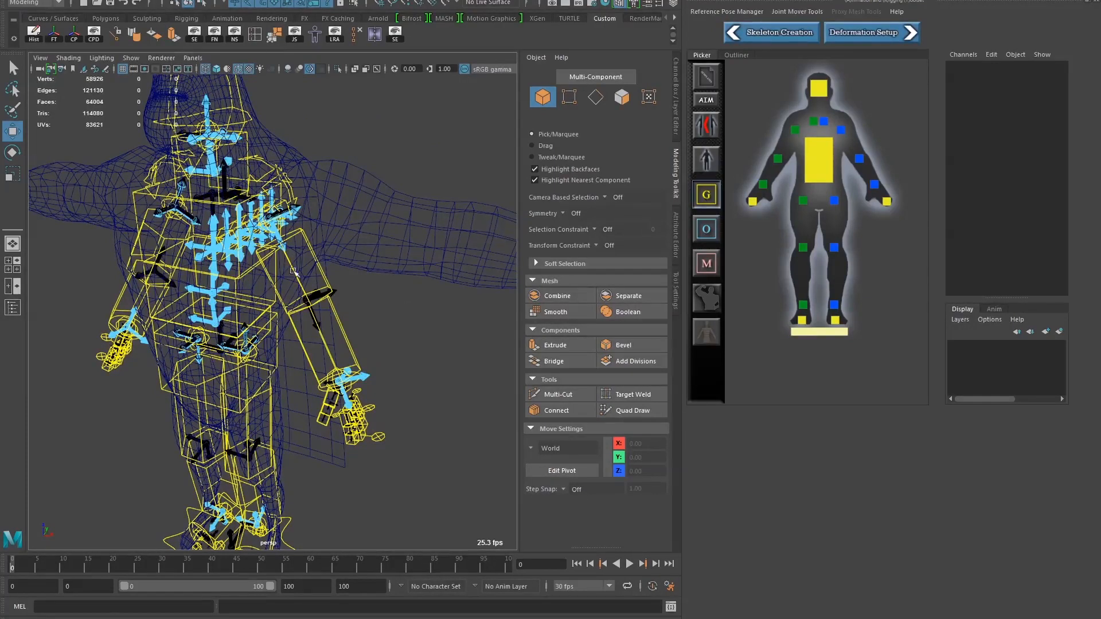
{"action": "left_click", "coordinate": [308, 251]}
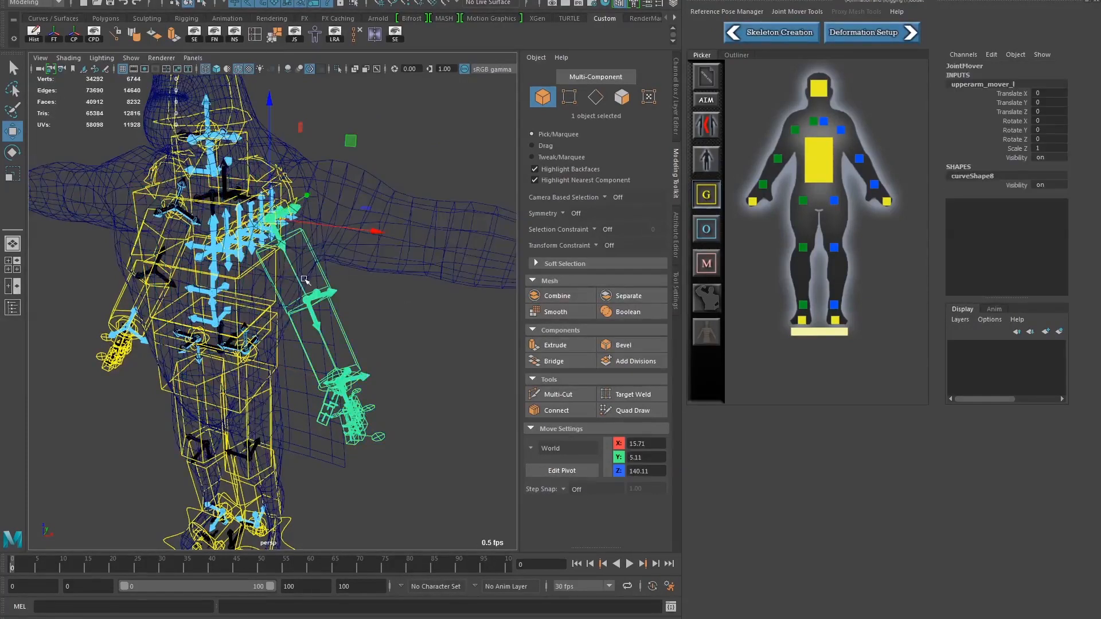
{"action": "left_click_drag", "start_coordinate": [305, 279], "coordinate": [370, 286], "text": "alt"}
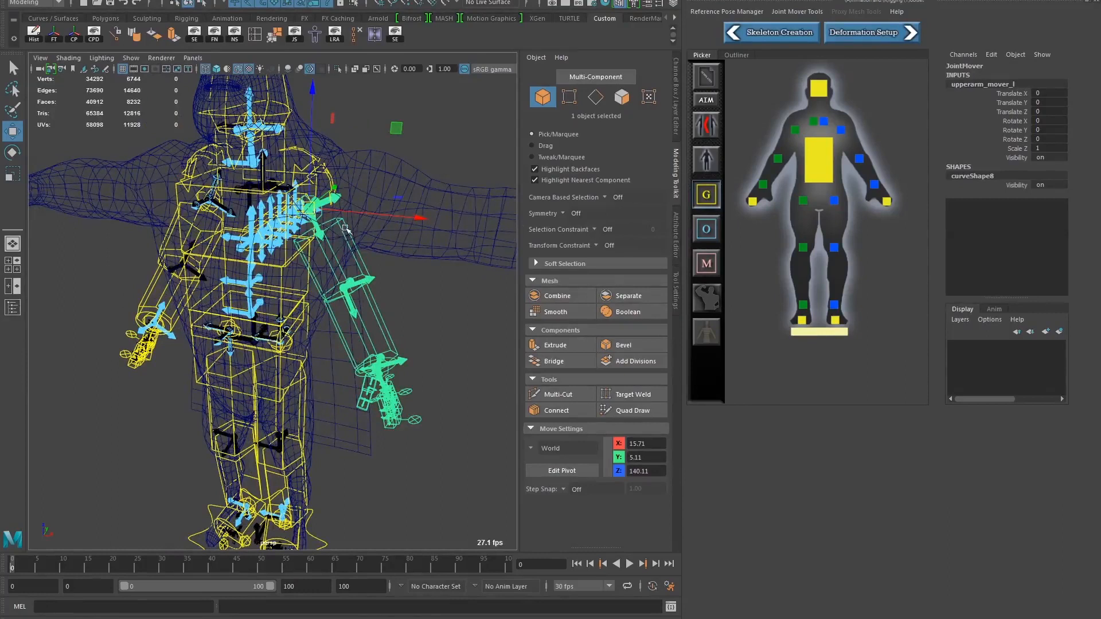
{"action": "left_click", "coordinate": [985, 84]}
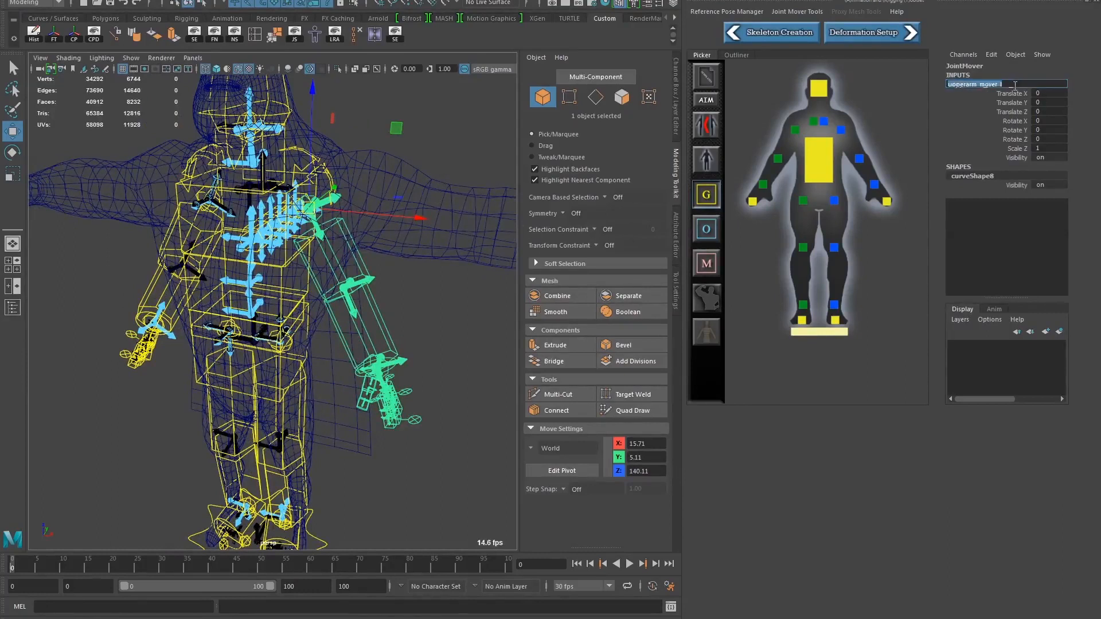
{"action": "left_click", "coordinate": [1014, 85]}
Select the pelvis mover and lower it along the world Z axis to about 75.2
{"action": "left_click_drag", "start_coordinate": [400, 330], "coordinate": [213, 322], "text": "alt"}
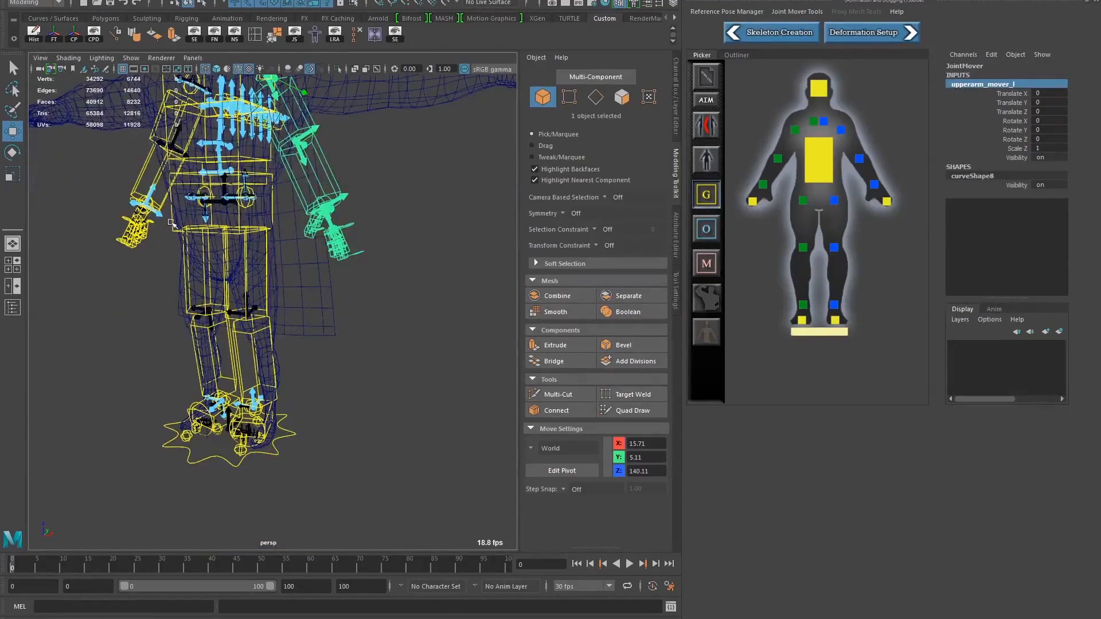
{"action": "left_click", "coordinate": [202, 257]}
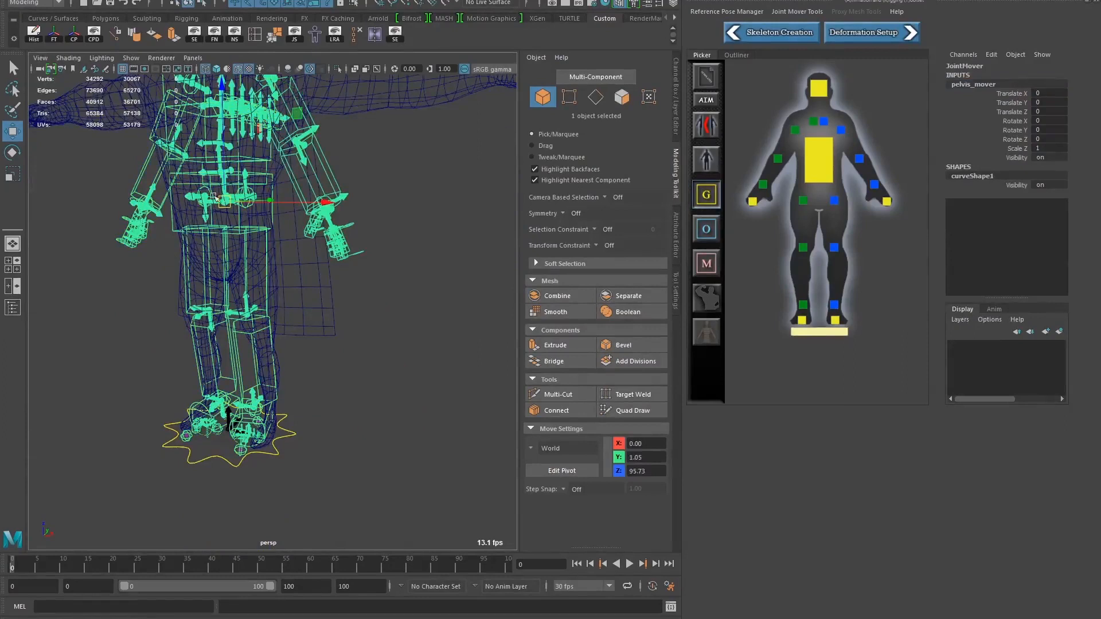
{"action": "left_click_drag", "start_coordinate": [213, 196], "coordinate": [284, 308]}
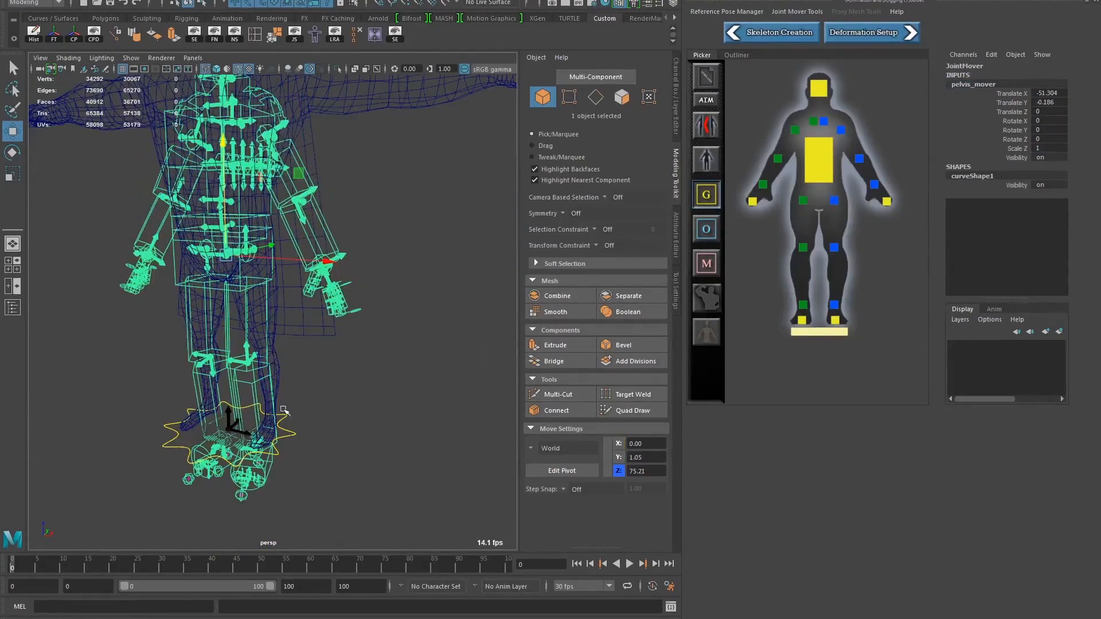
{"action": "left_click_drag", "start_coordinate": [277, 355], "coordinate": [314, 383], "text": "alt"}
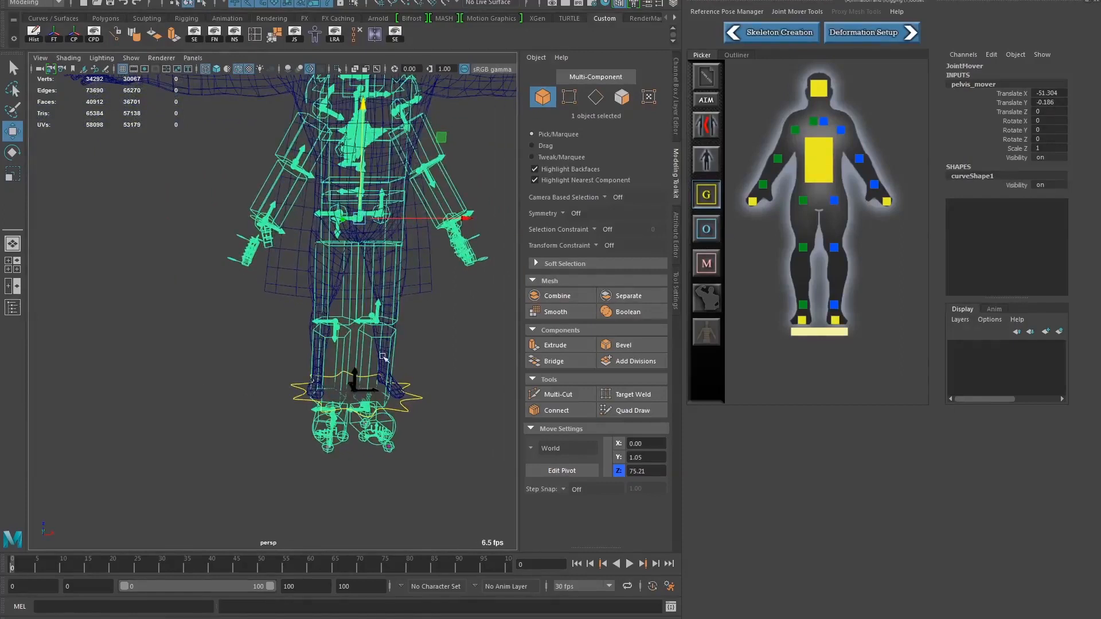
{"action": "middle_click_drag", "start_coordinate": [353, 241], "coordinate": [313, 374], "text": "alt"}
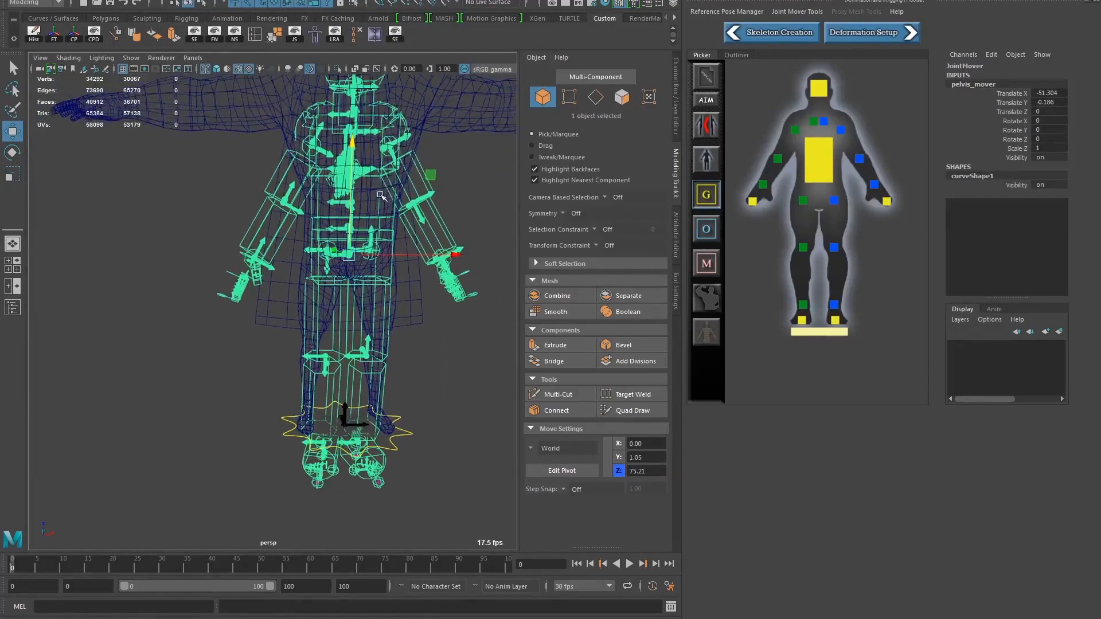
{"action": "left_click_drag", "start_coordinate": [381, 196], "coordinate": [333, 240], "text": "alt"}
{"action": "middle_click_drag", "start_coordinate": [423, 193], "coordinate": [399, 210], "text": "alt"}
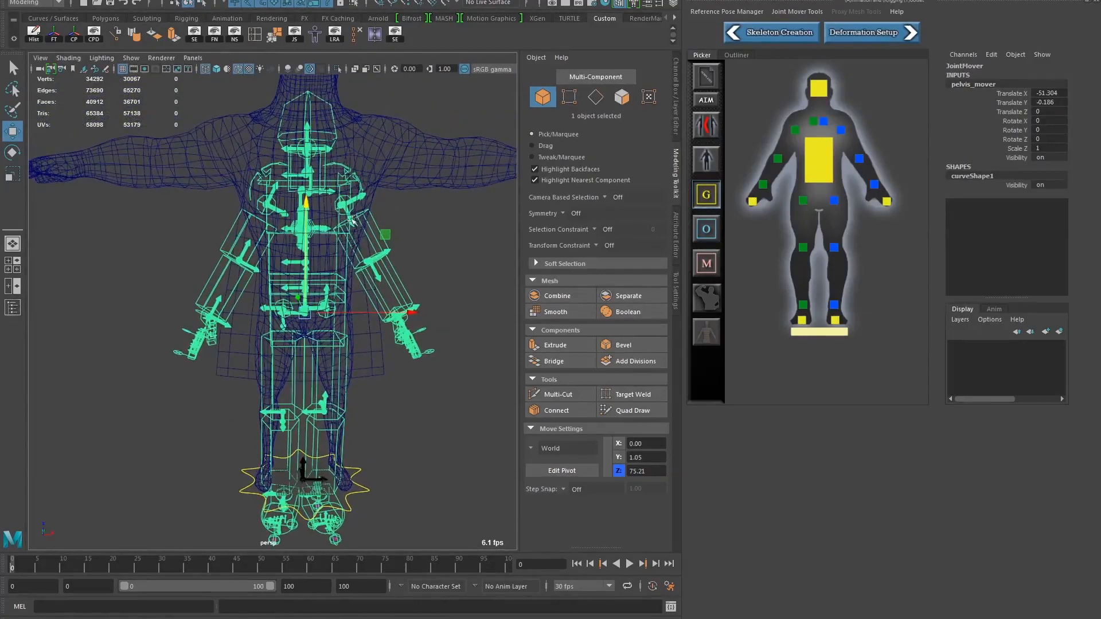
Try rotating the left upper arm mover to about -78 degrees in Y, and undo the rotation
{"action": "left_click", "coordinate": [371, 216]}
{"action": "left_click", "coordinate": [375, 231]}
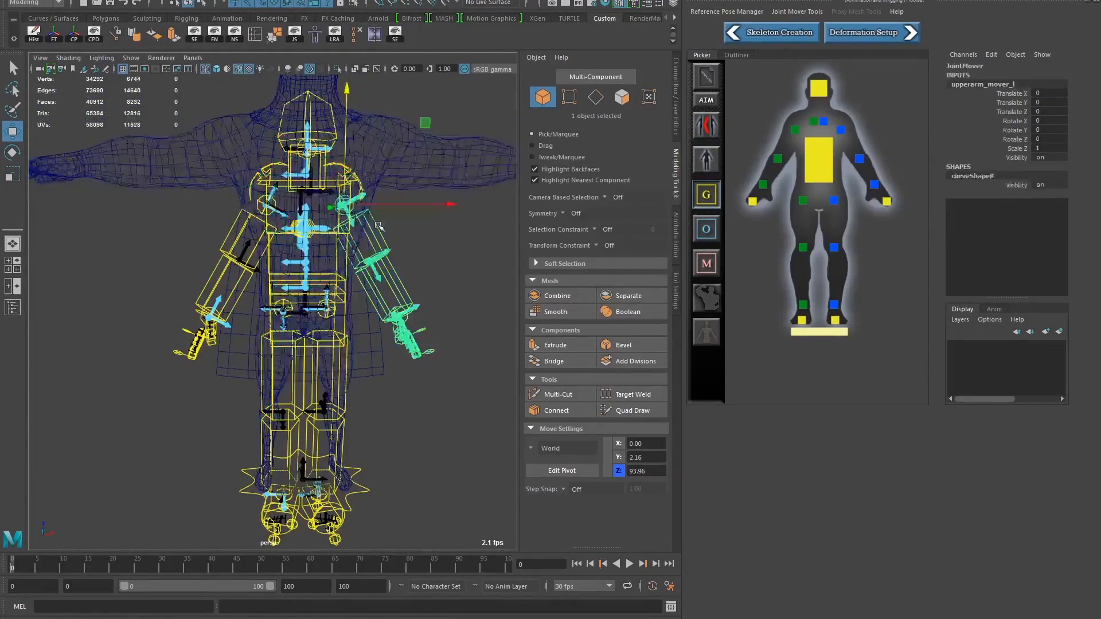
{"action": "key", "text": "e"}
{"action": "left_click_drag", "start_coordinate": [293, 107], "coordinate": [403, 154]}
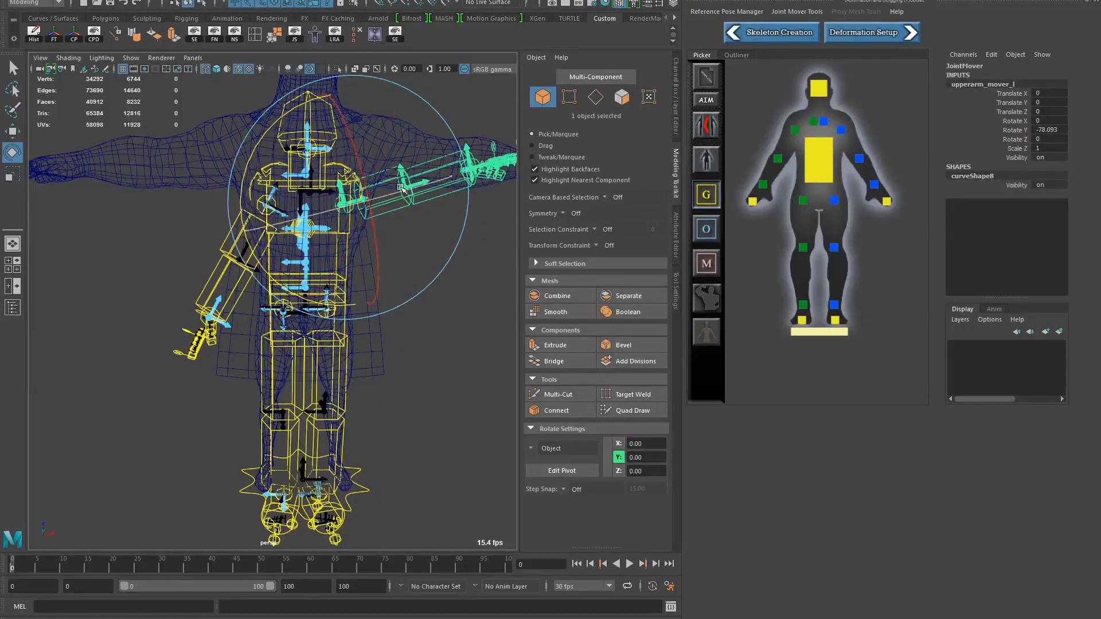
{"action": "key", "text": "ctrl+z"}
Turn on joint mover symmetry, test it by rotating the left upper arm mover to about -56.5 degrees in Y, and undo the rotation
{"action": "left_click", "coordinate": [709, 126]}
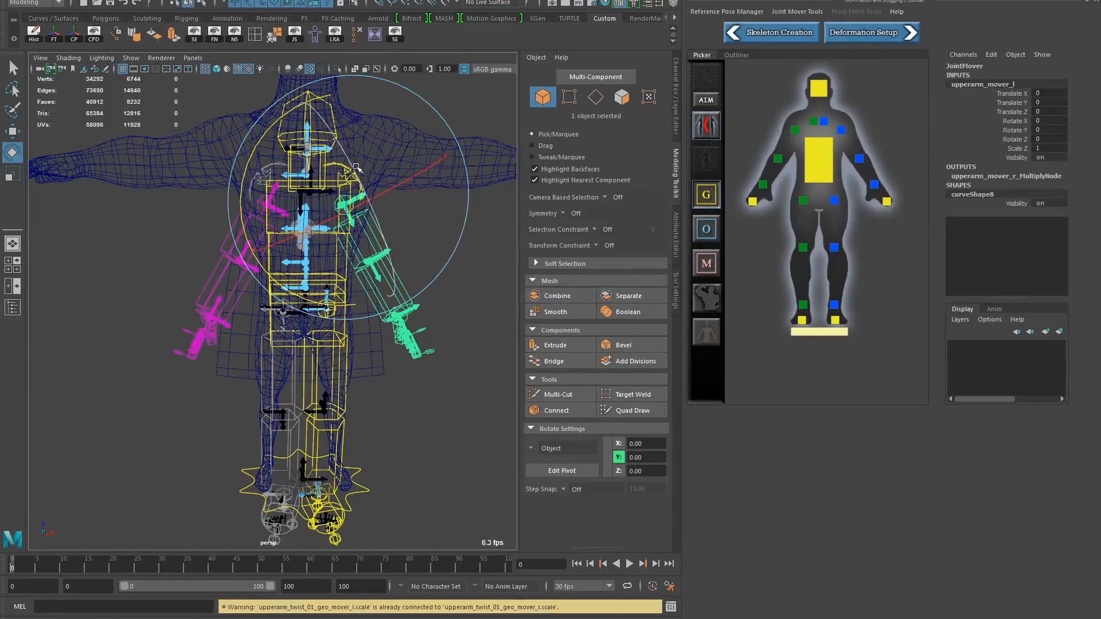
{"action": "left_click_drag", "start_coordinate": [284, 121], "coordinate": [265, 234]}
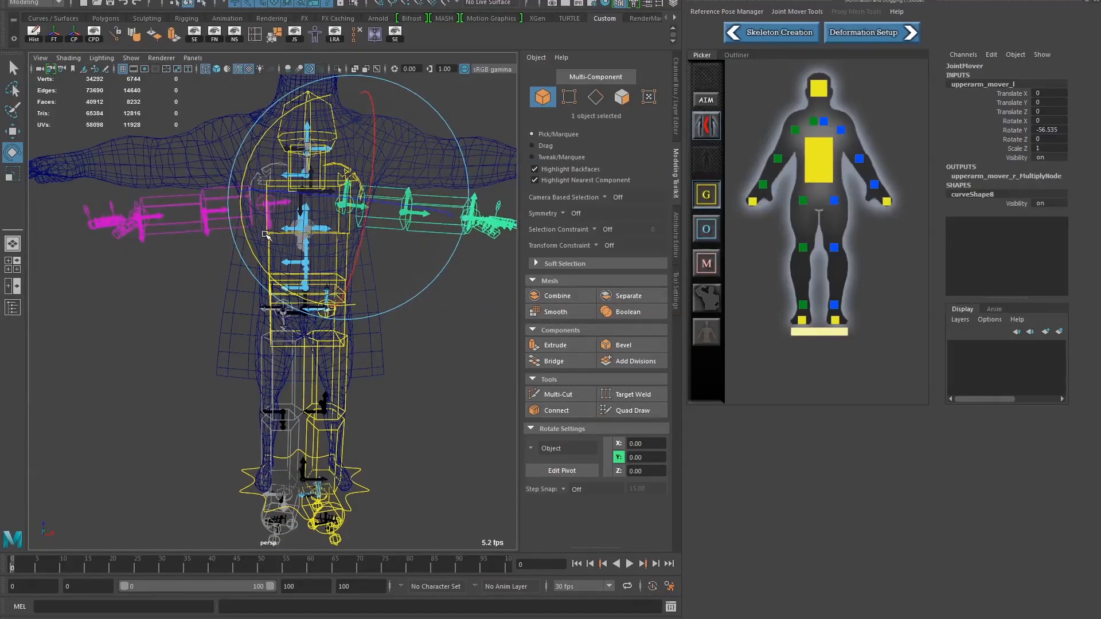
{"action": "key", "text": "ctrl+z"}
{"action": "left_click_drag", "start_coordinate": [172, 298], "coordinate": [220, 351], "text": "alt"}
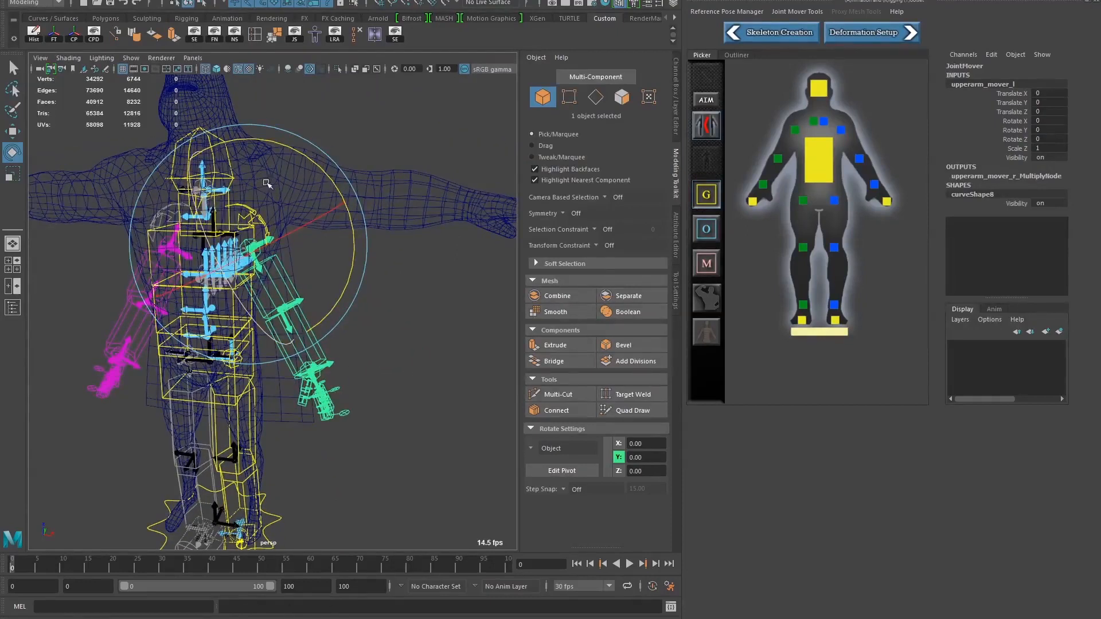
{"action": "mouse_move", "coordinate": [252, 351]}
{"action": "left_mouse_down", "text": "alt"}
{"action": "mouse_move", "coordinate": [243, 355]}
{"action": "mouse_move", "coordinate": [253, 337]}
{"action": "left_mouse_up", "text": "alt"}
{"action": "middle_click_drag", "start_coordinate": [252, 337], "coordinate": [281, 322], "text": "alt"}
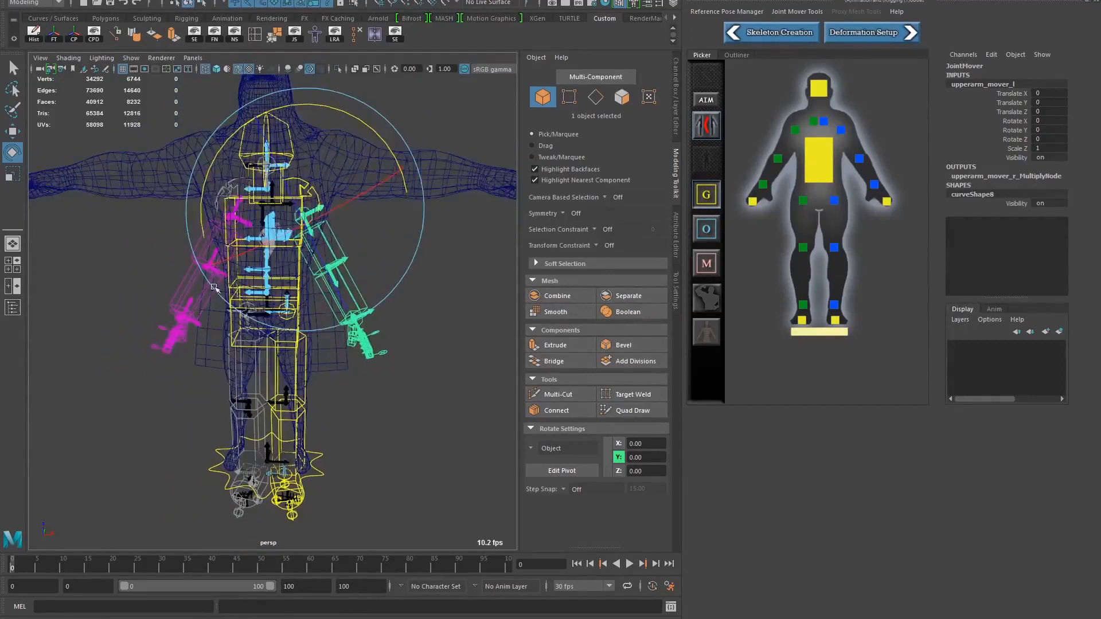
Review the Move tool's Object and World axis orientation options on the left upper arm mover, and deselect the mover
{"action": "key", "text": "w"}
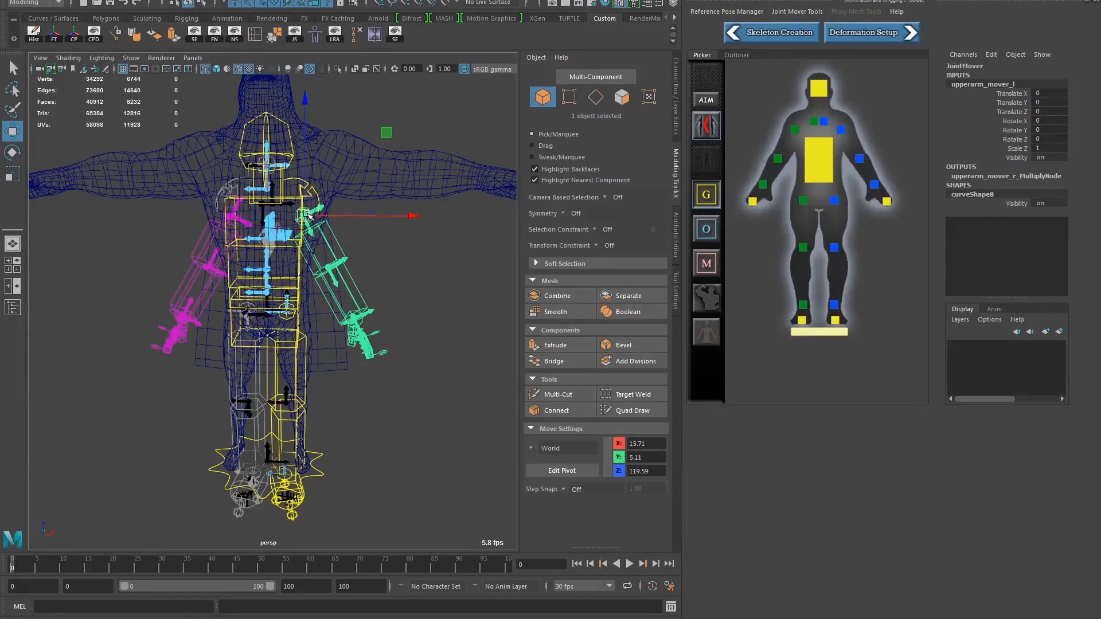
{"action": "left_click_drag", "start_coordinate": [308, 216], "coordinate": [259, 200]}
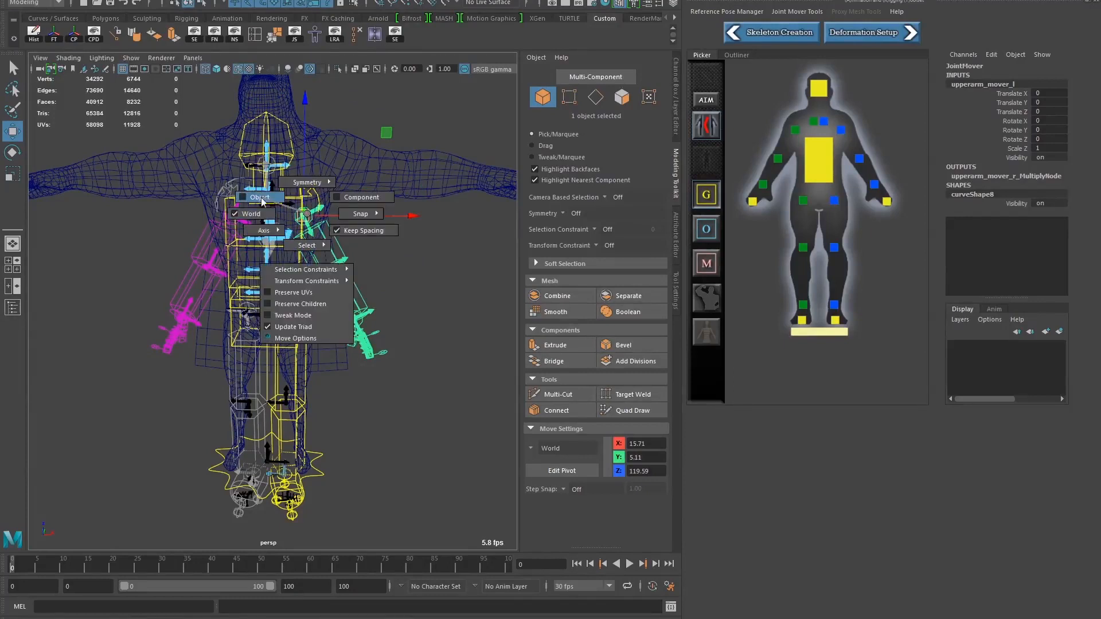
{"action": "left_click_drag", "start_coordinate": [262, 200], "coordinate": [308, 216]}
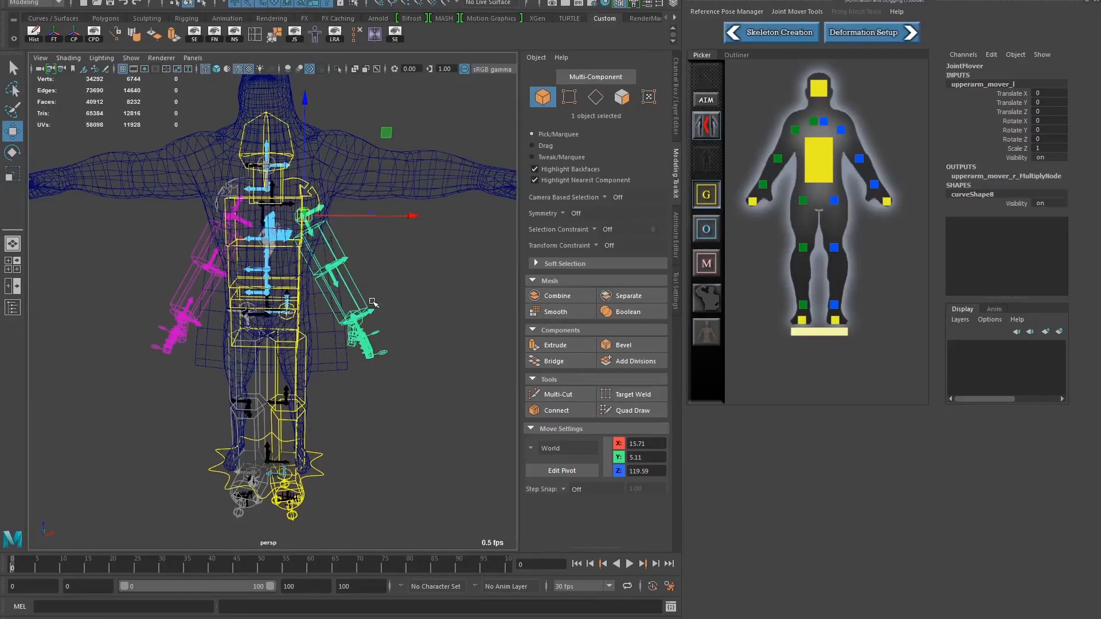
{"action": "left_click", "coordinate": [409, 278]}
{"action": "left_click_drag", "start_coordinate": [287, 270], "coordinate": [249, 288], "text": "alt"}
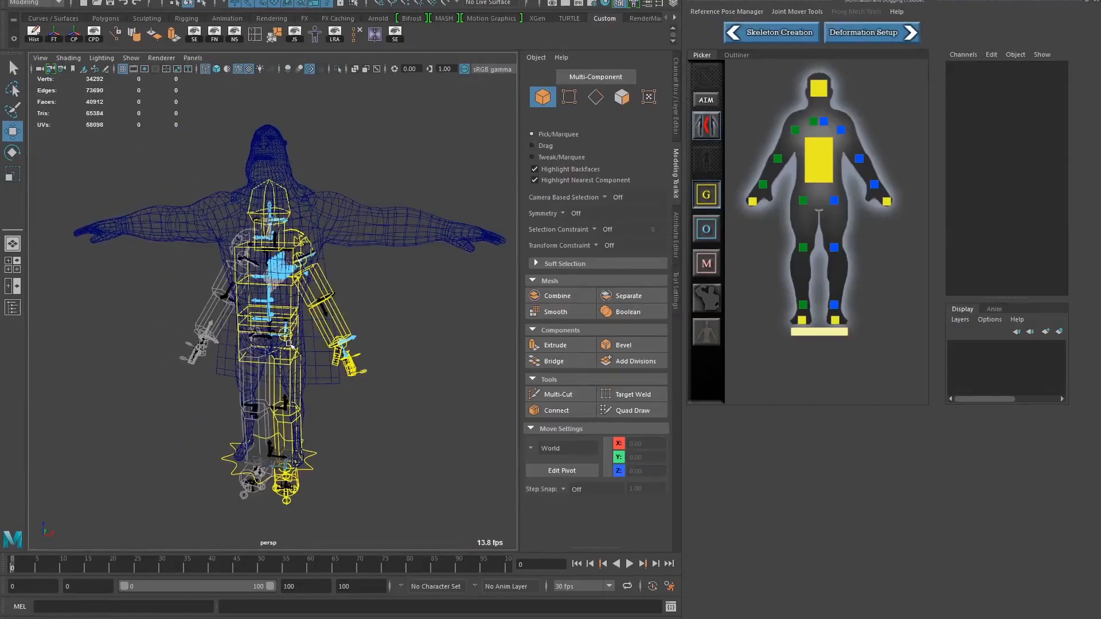
{"action": "right_click_drag", "start_coordinate": [225, 317], "coordinate": [267, 291], "text": "alt"}
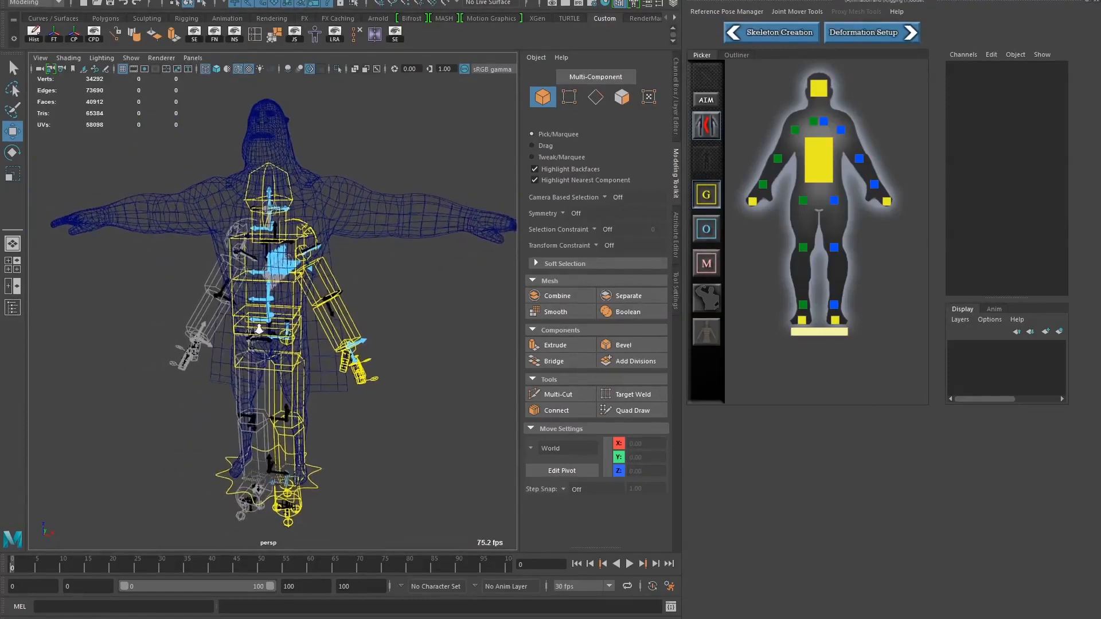
{"action": "mouse_move", "coordinate": [267, 291]}
{"action": "left_mouse_down", "text": "alt"}
{"action": "mouse_move", "coordinate": [248, 300]}
{"action": "mouse_move", "coordinate": [284, 289]}
{"action": "left_mouse_up", "text": "alt"}
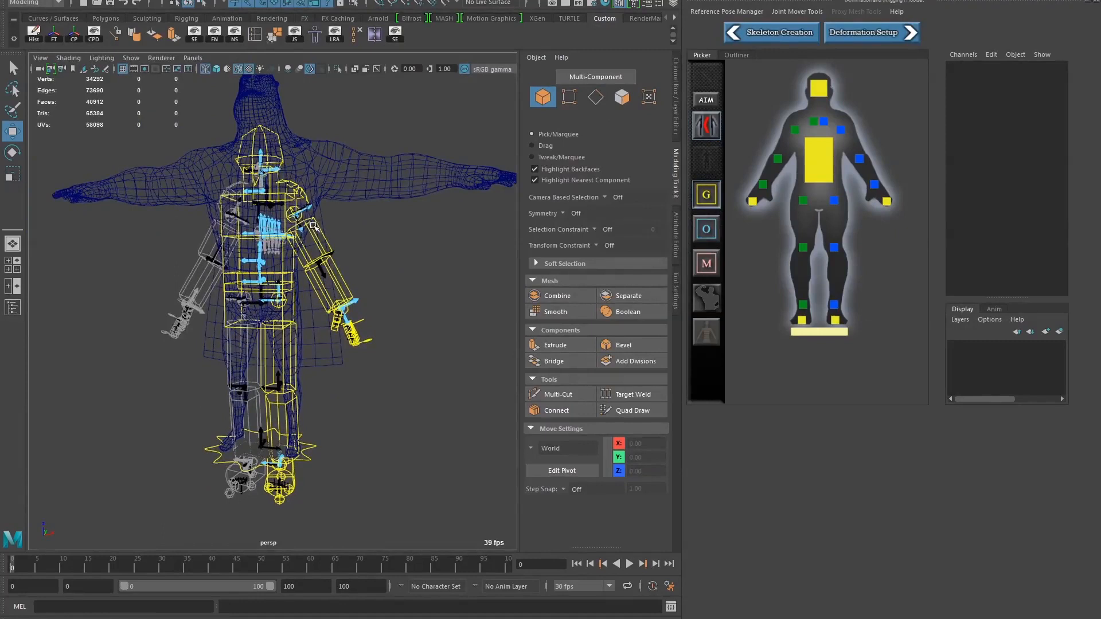
Try moving the left upper arm mover up to the shoulder and rotating it toward the mesh's arm, and undo the changes
{"action": "left_click", "coordinate": [320, 243]}
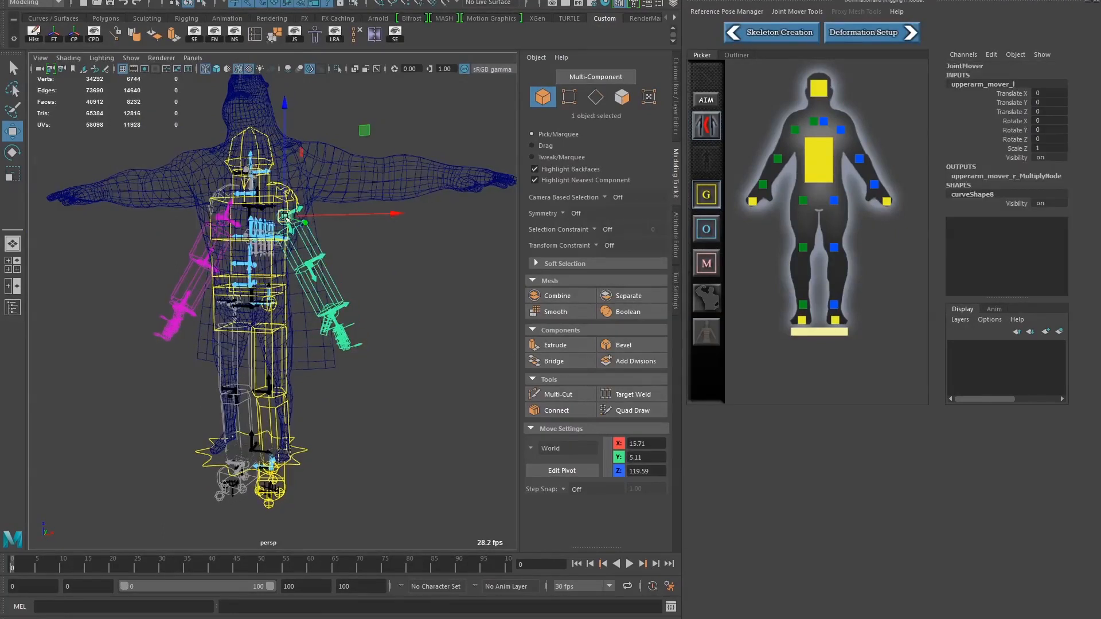
{"action": "left_click_drag", "start_coordinate": [293, 222], "coordinate": [331, 125]}
{"action": "key", "text": "ctrl+z"}
{"action": "key", "text": "e"}
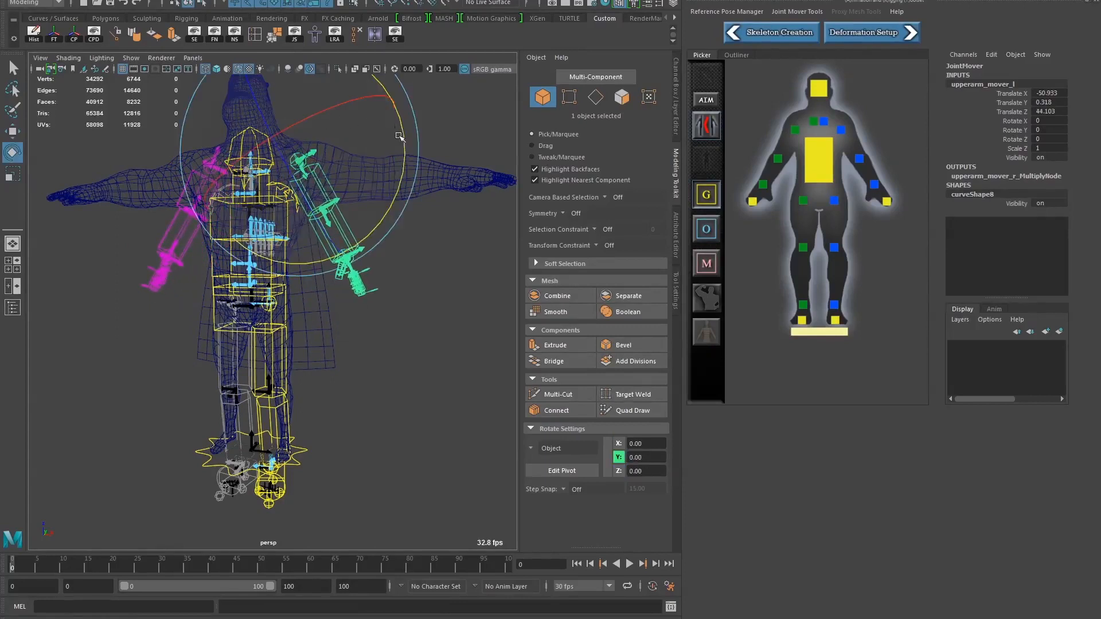
{"action": "left_click_drag", "start_coordinate": [399, 136], "coordinate": [360, 107]}
{"action": "left_click_drag", "start_coordinate": [358, 170], "coordinate": [265, 169]}
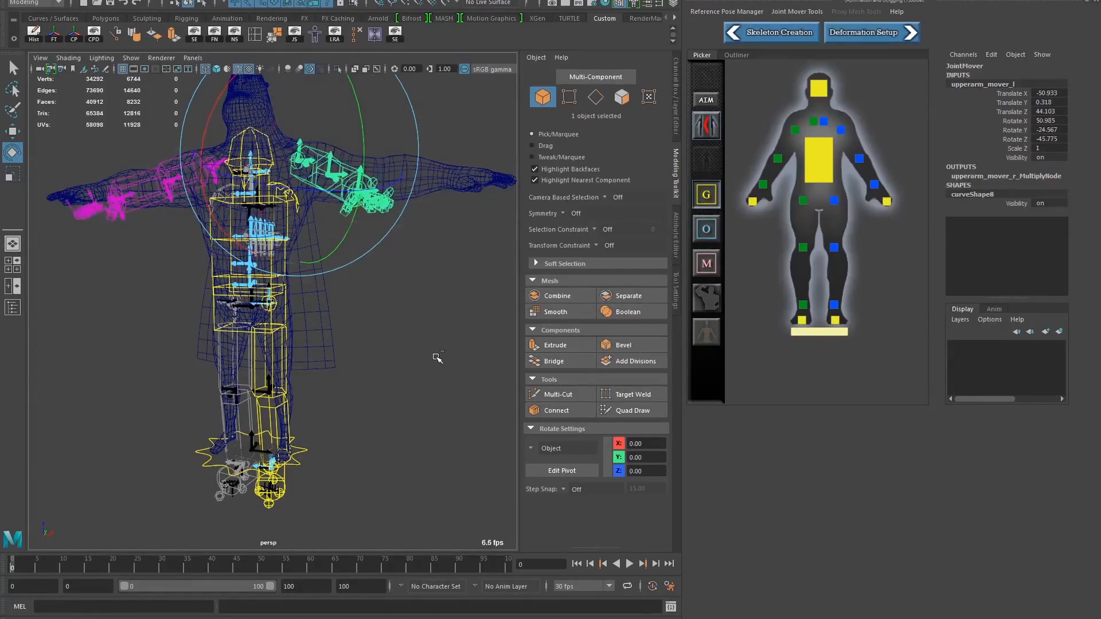
{"action": "key", "text": "ctrl+z"}
{"action": "key", "text": "ctrl+z"}
{"action": "key", "text": "ctrl+z"}
{"action": "key", "text": "ctrl+z"}
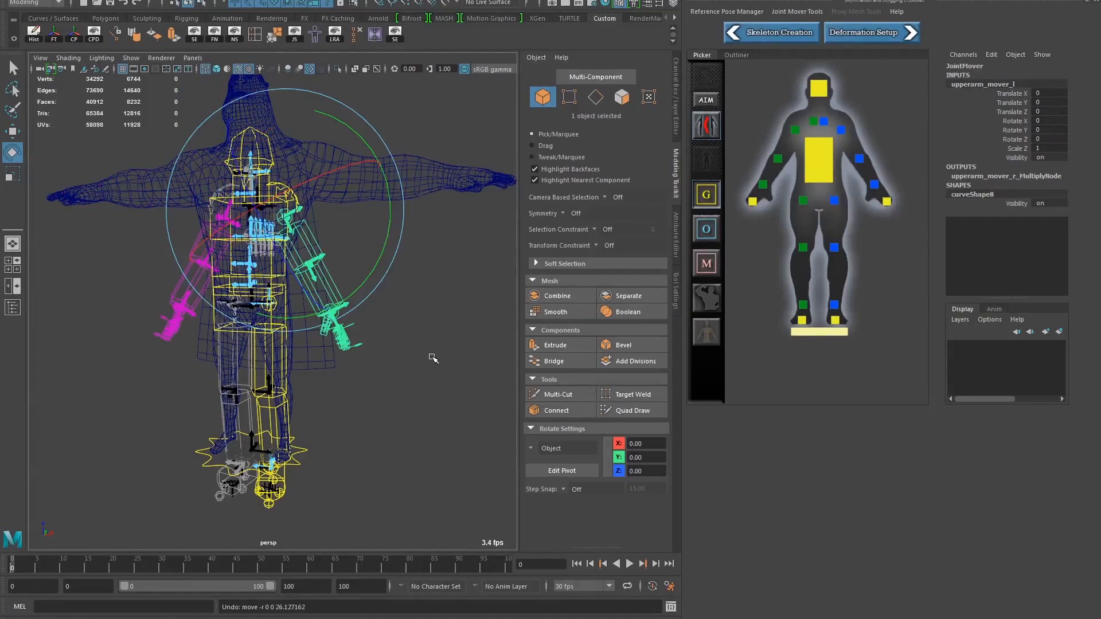
Build the preview skeleton from the joint movers
{"action": "left_click_drag", "start_coordinate": [352, 372], "coordinate": [330, 380], "text": "alt"}
{"action": "key", "text": "w"}
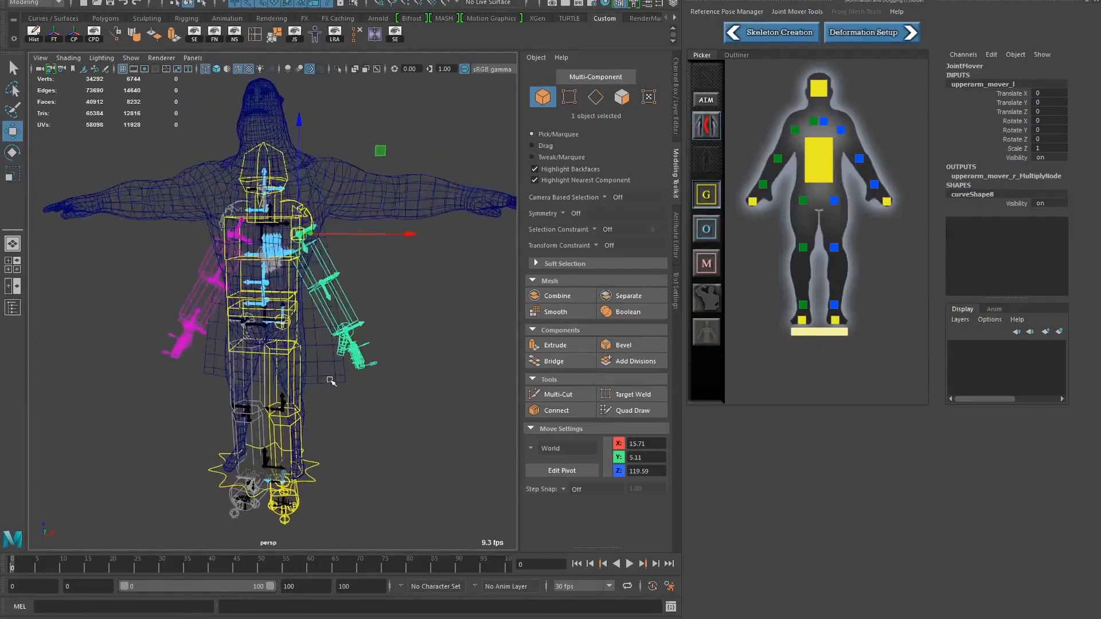
{"action": "left_click_drag", "start_coordinate": [381, 428], "coordinate": [321, 413], "text": "alt"}
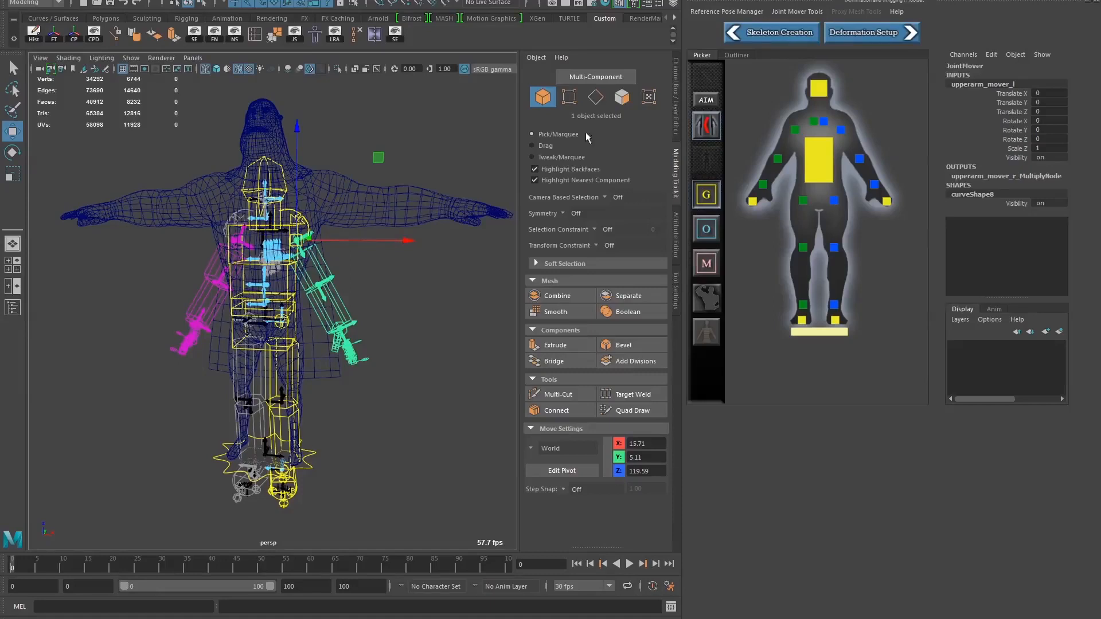
{"action": "left_click", "coordinate": [796, 11]}
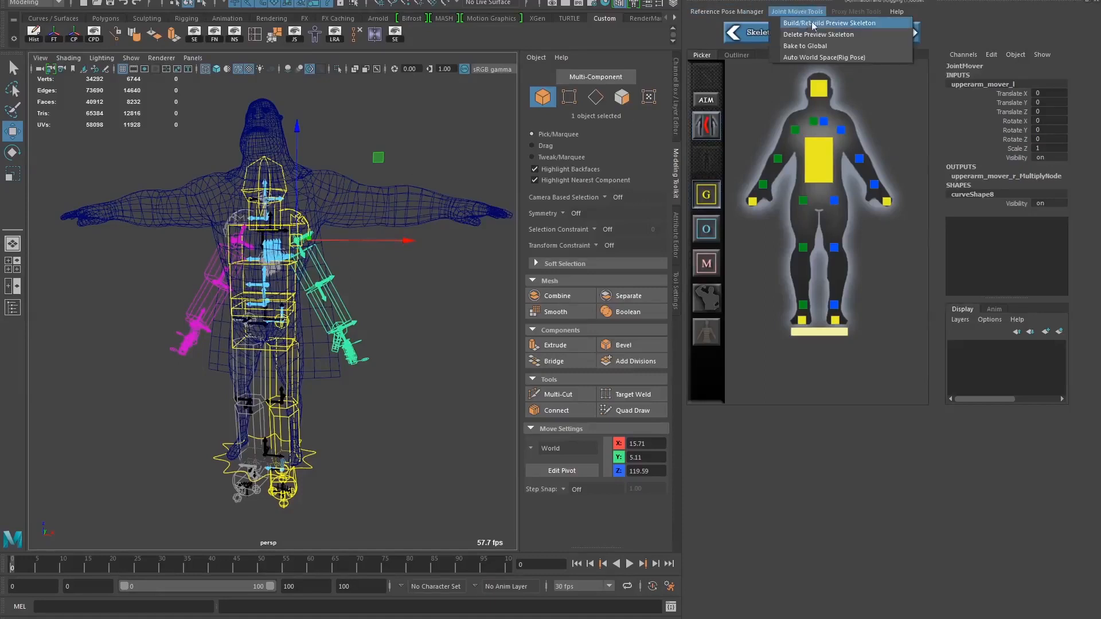
{"action": "left_click", "coordinate": [834, 24]}
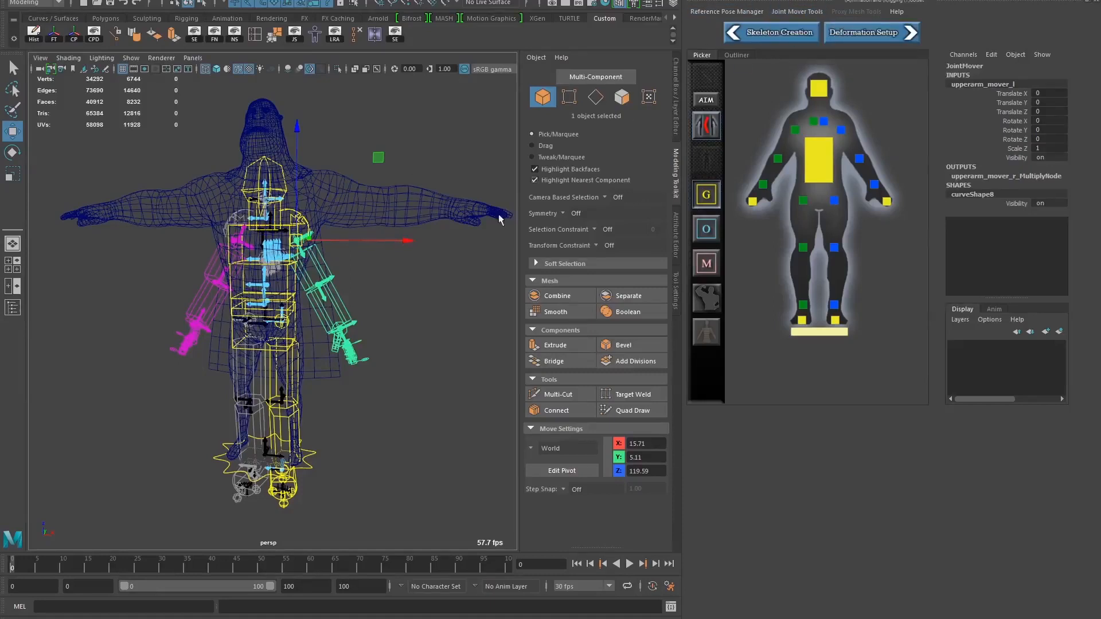
Clear the mover selection and adjust the joint display scale for the preview skeleton
{"action": "scroll", "coordinate": [261, 225], "scroll_direction": "up", "scroll_amount": 3}
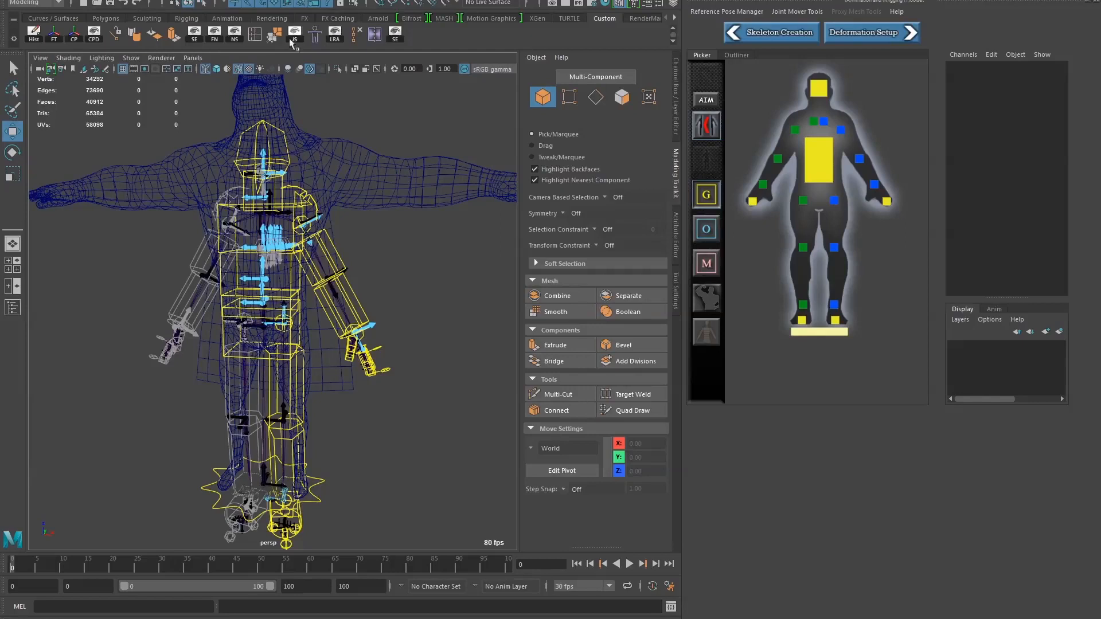
{"action": "left_click", "coordinate": [172, 0]}
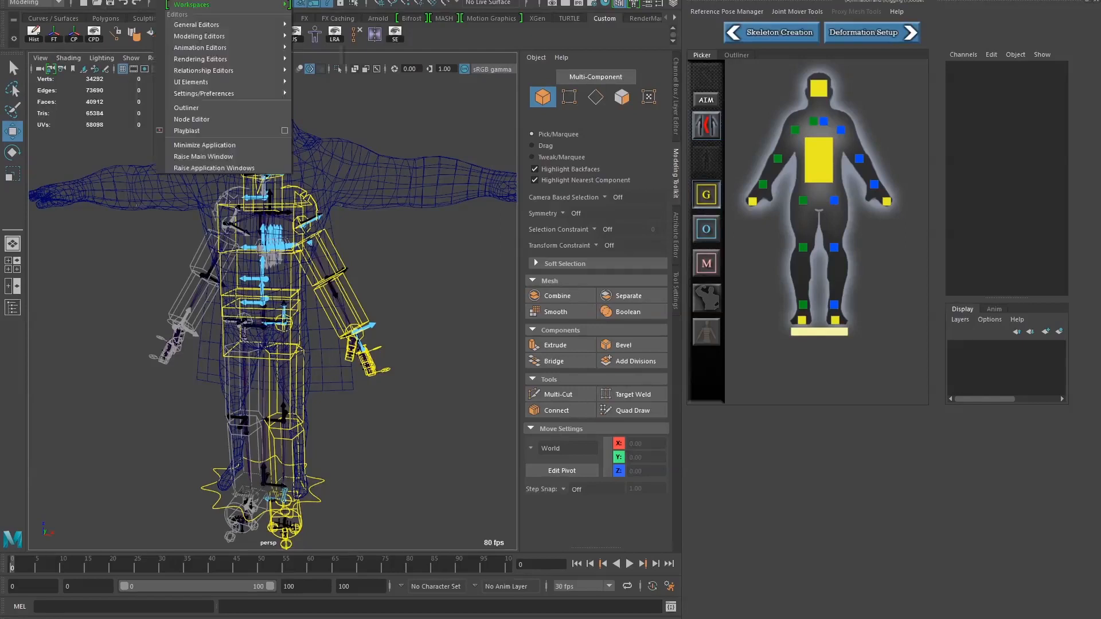
{"action": "mouse_move", "coordinate": [143, 0]}
{"action": "mouse_move", "coordinate": [176, 145]}
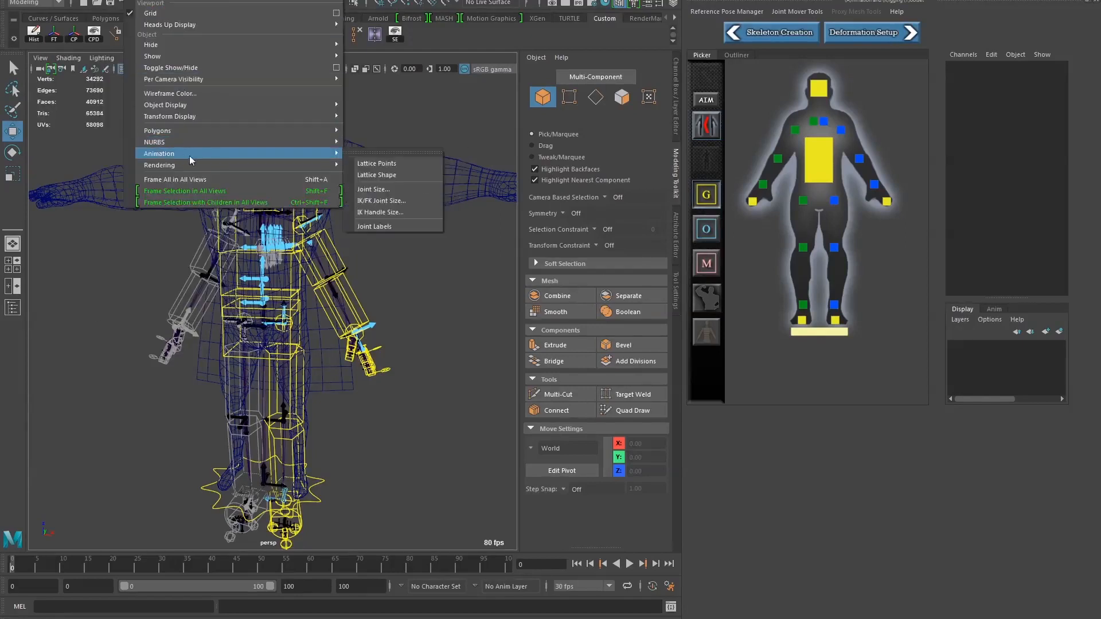
{"action": "mouse_move", "coordinate": [298, 165]}
{"action": "left_click", "coordinate": [379, 191]}
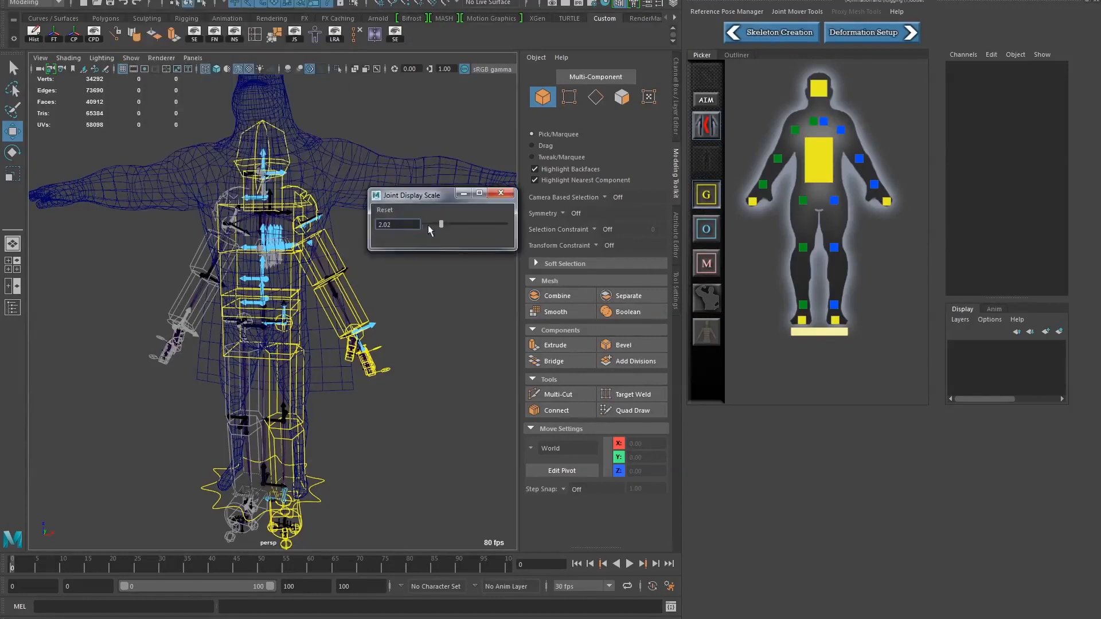
{"action": "left_click_drag", "start_coordinate": [431, 227], "coordinate": [455, 228]}
{"action": "left_click", "coordinate": [500, 193]}
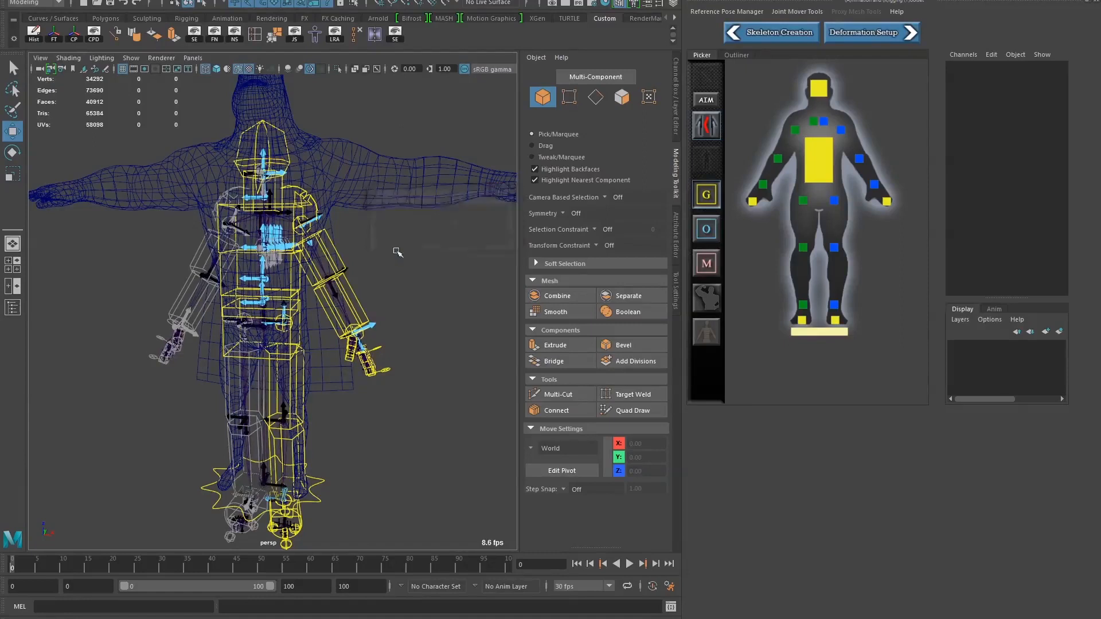
Switch the viewport to shaded display with X-ray joints so the preview skeleton shows through the mesh
{"action": "left_click_drag", "start_coordinate": [394, 247], "coordinate": [386, 249], "text": "alt"}
{"action": "key", "text": "5"}
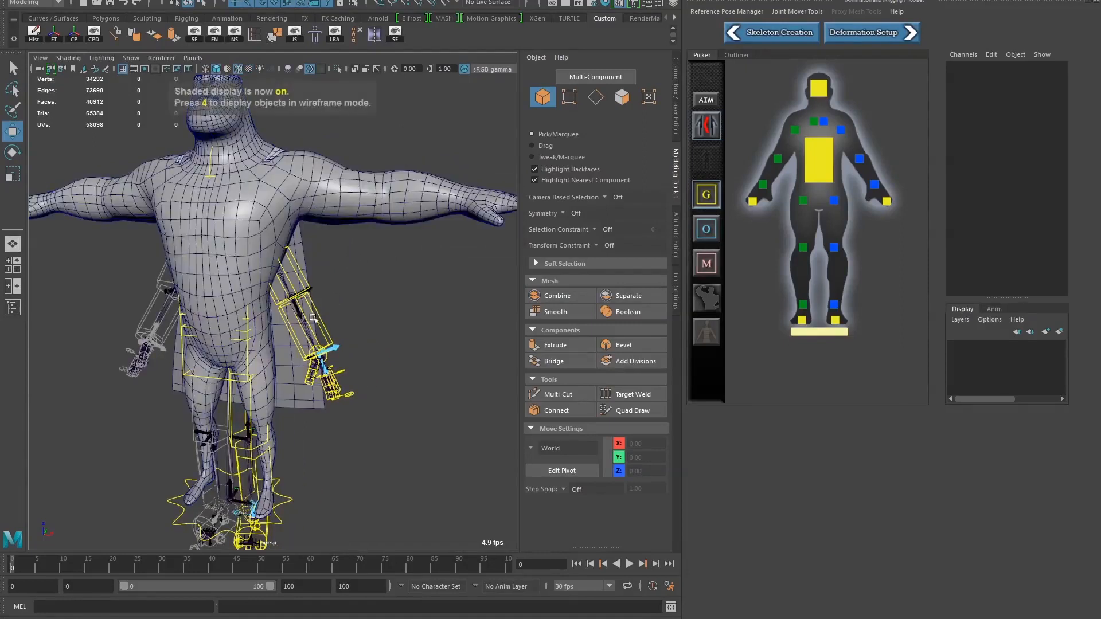
{"action": "left_click_drag", "start_coordinate": [355, 258], "coordinate": [344, 226], "text": "alt"}
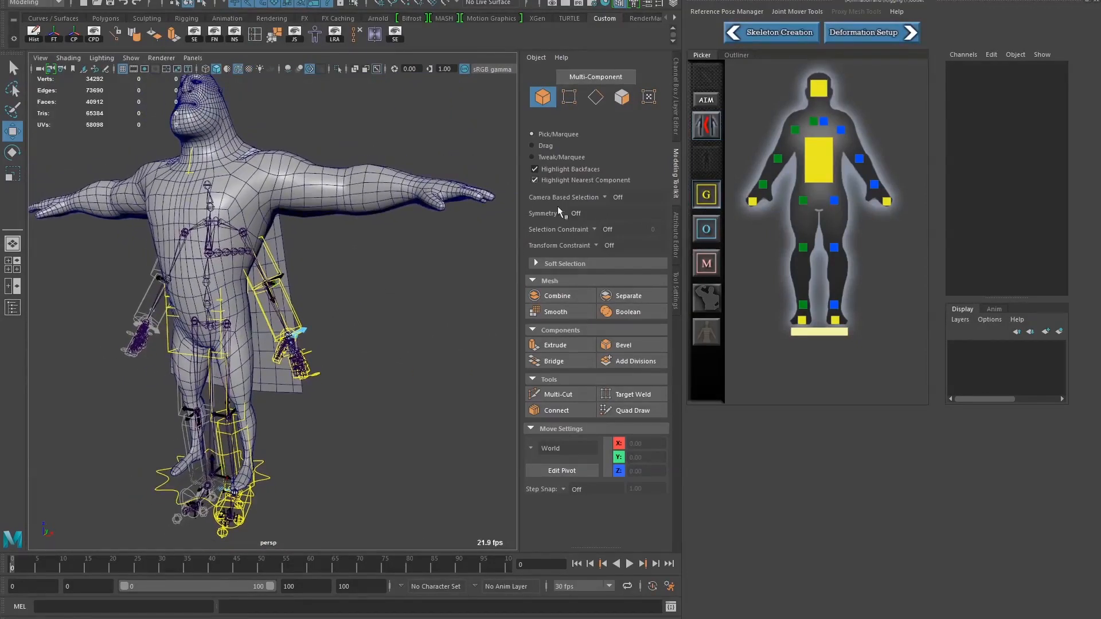
Turn off joint mover symmetry and load the brutusPositionJoints_V004 template
{"action": "left_click", "coordinate": [713, 129]}
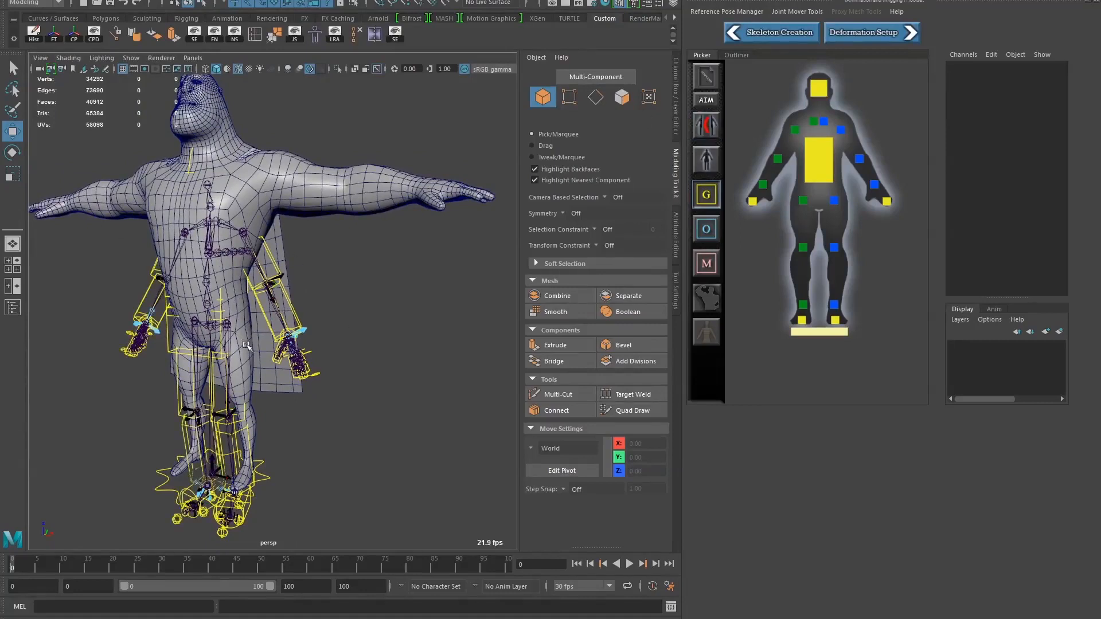
{"action": "right_click", "coordinate": [725, 83]}
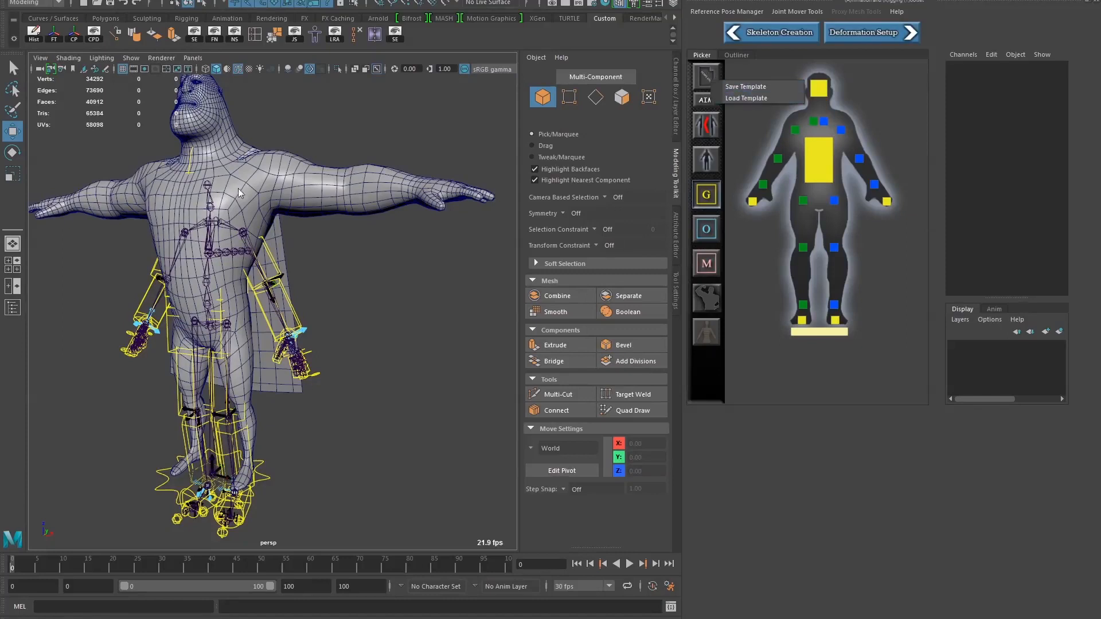
{"action": "left_click", "coordinate": [750, 97]}
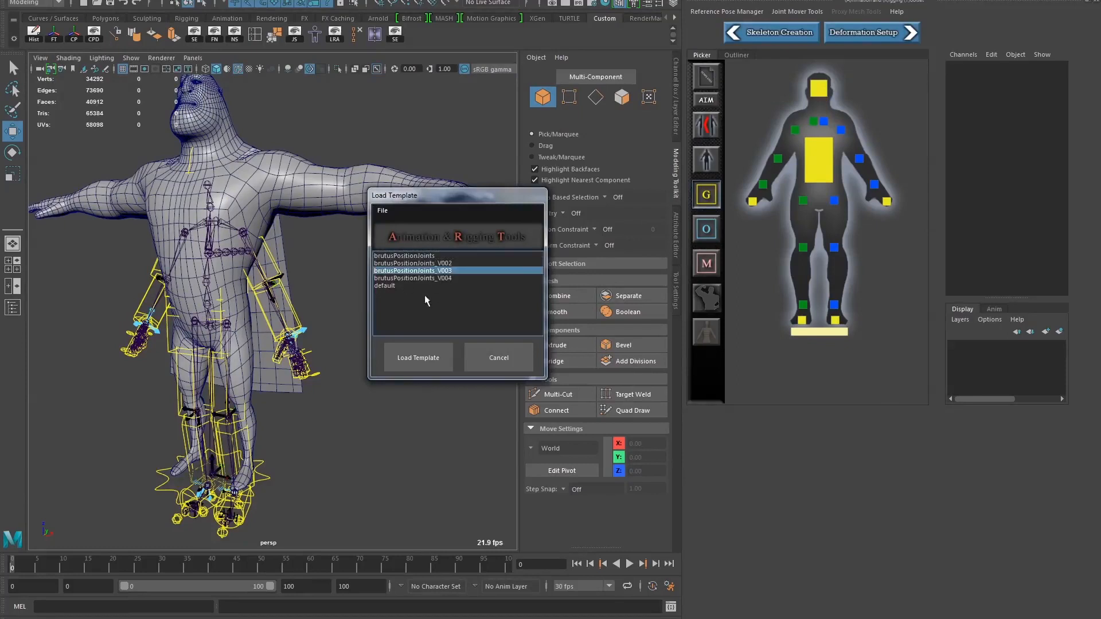
{"action": "left_click", "coordinate": [431, 277]}
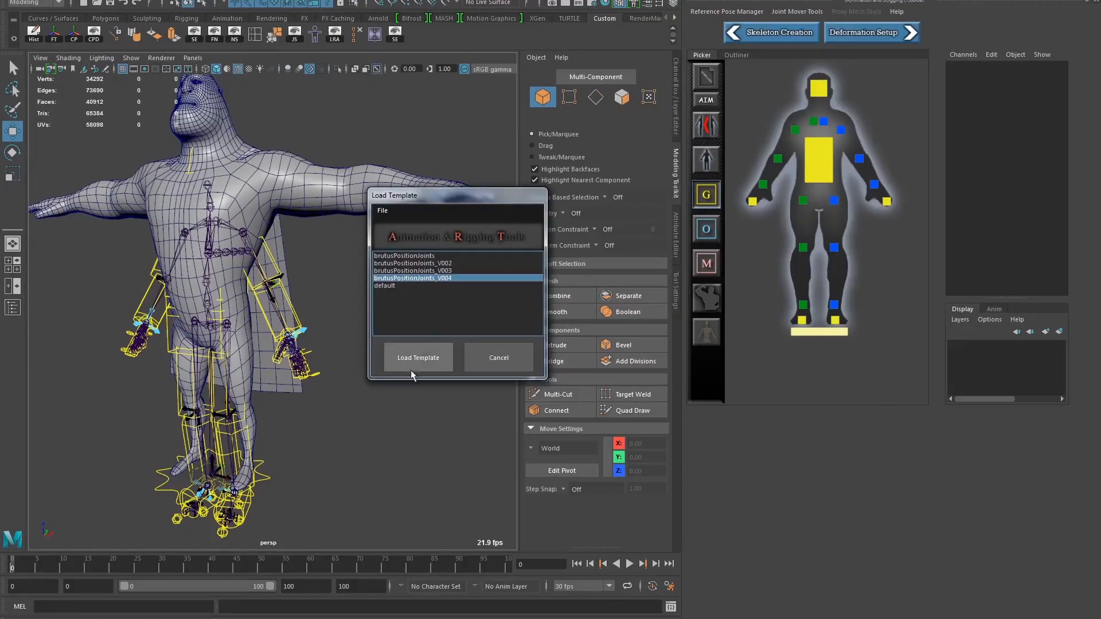
{"action": "left_click", "coordinate": [426, 355]}
Examine how the preview leg joints sit inside the mesh, selecting the left thigh joint and its twist joint
{"action": "left_click_drag", "start_coordinate": [347, 333], "coordinate": [308, 361], "text": "alt"}
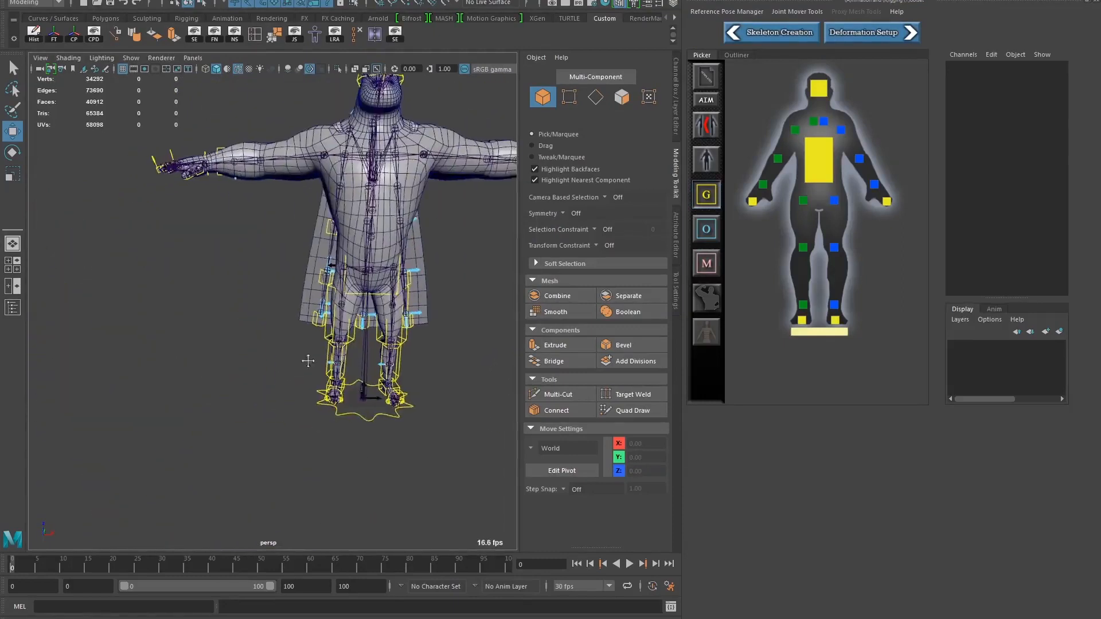
{"action": "right_click_drag", "start_coordinate": [308, 361], "coordinate": [427, 335], "text": "alt"}
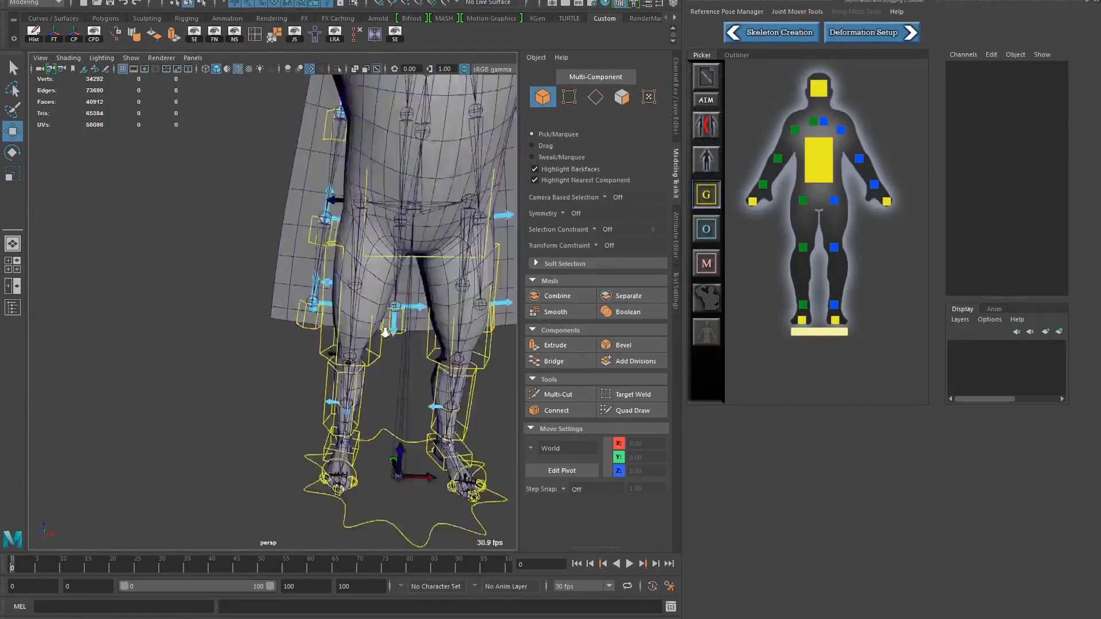
{"action": "left_click_drag", "start_coordinate": [427, 336], "coordinate": [321, 270], "text": "alt"}
{"action": "left_click", "coordinate": [297, 196]}
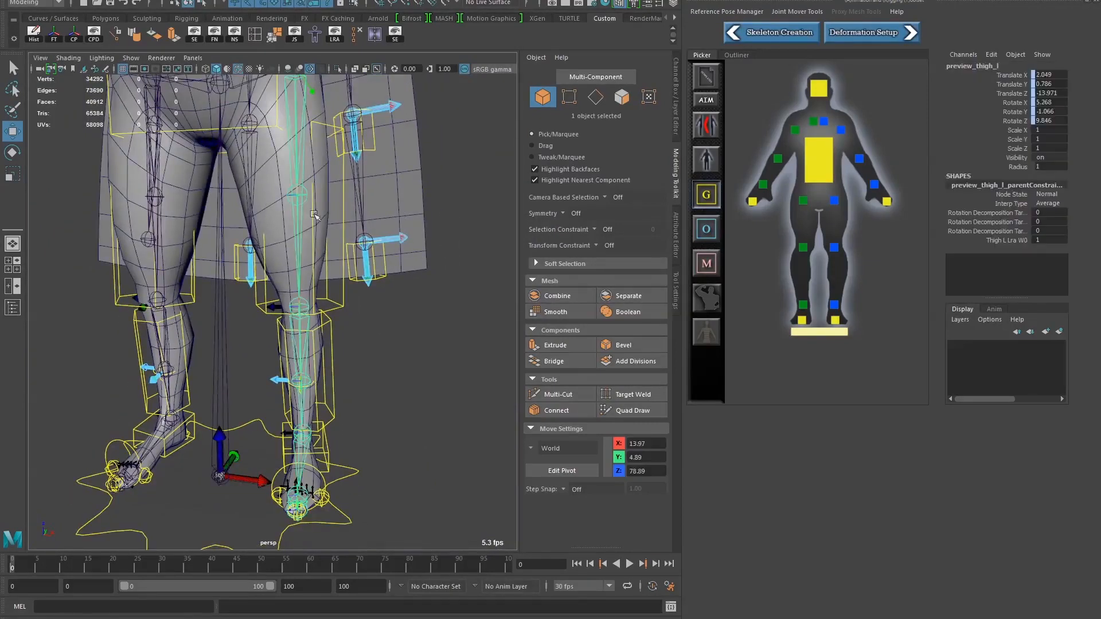
{"action": "left_click", "coordinate": [301, 195]}
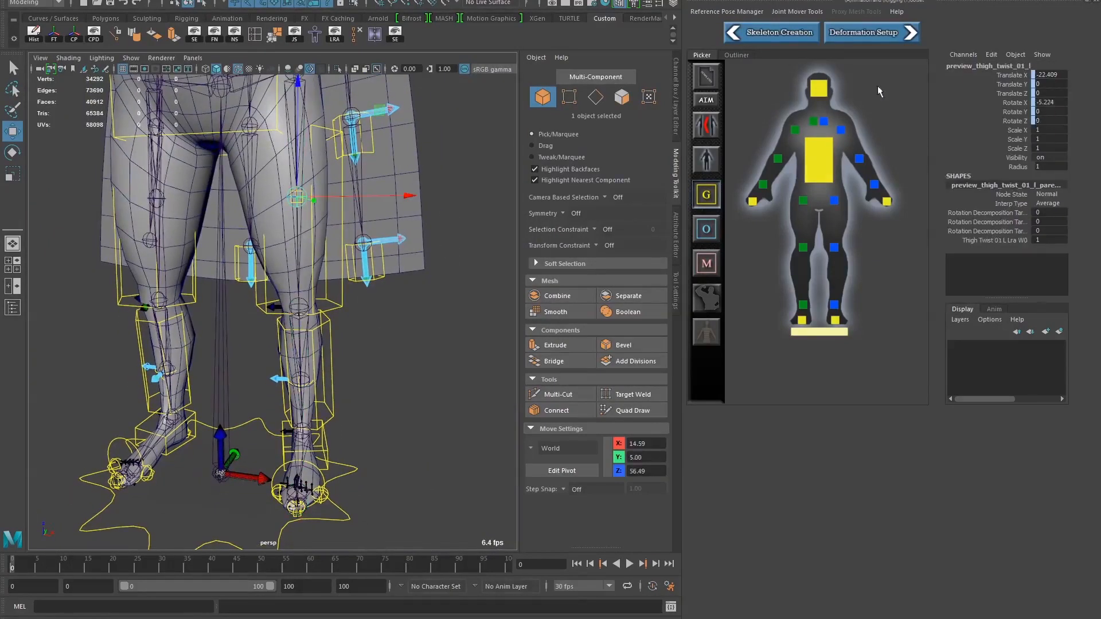
{"action": "left_click_drag", "start_coordinate": [316, 263], "coordinate": [252, 277], "text": "alt"}
{"action": "middle_click_drag", "start_coordinate": [268, 278], "coordinate": [338, 296], "text": "alt"}
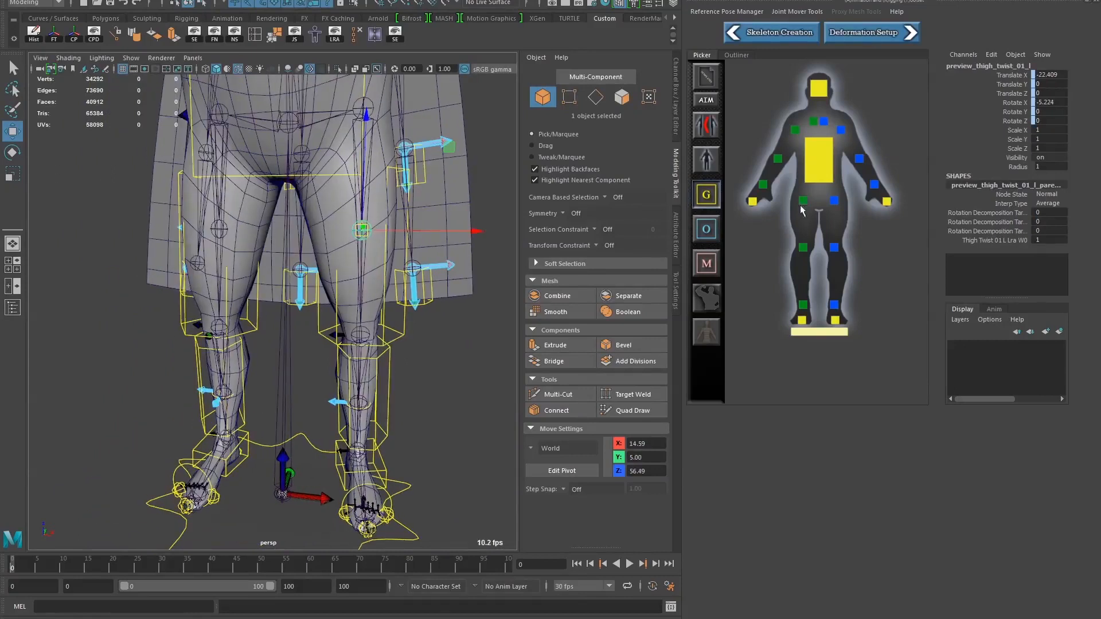
{"action": "left_click_drag", "start_coordinate": [365, 288], "coordinate": [357, 313], "text": "alt"}
{"action": "middle_click_drag", "start_coordinate": [356, 313], "coordinate": [337, 310], "text": "alt"}
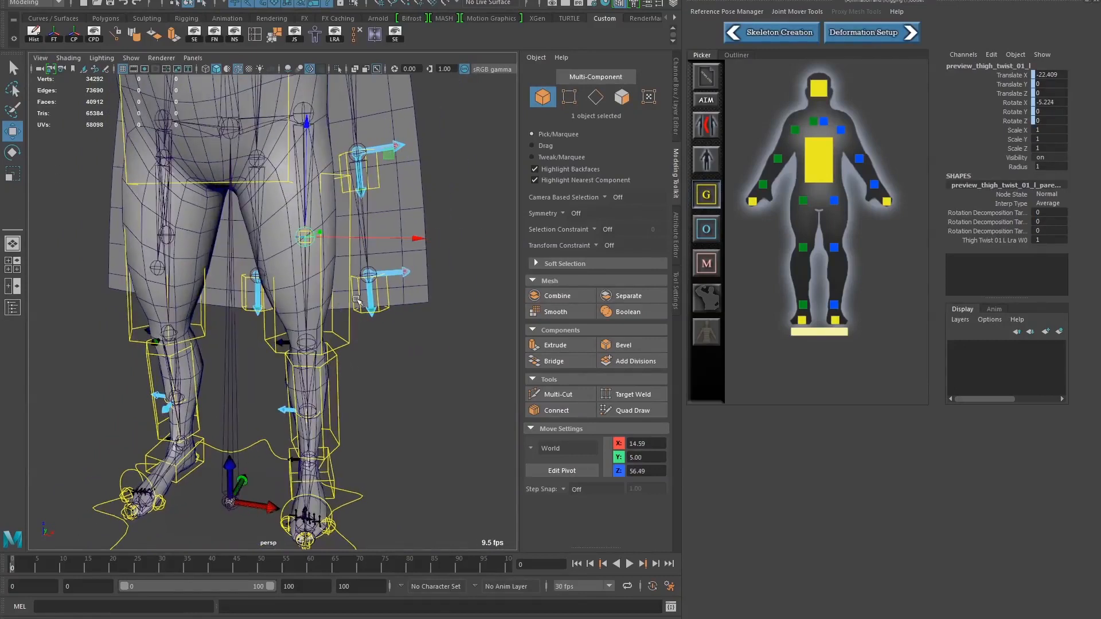
In wireframe display, try raising the left thigh twist mover to about 57.75 in world Z, undo it, and select its preview joint
{"action": "key", "text": "4"}
{"action": "left_click", "coordinate": [389, 356]}
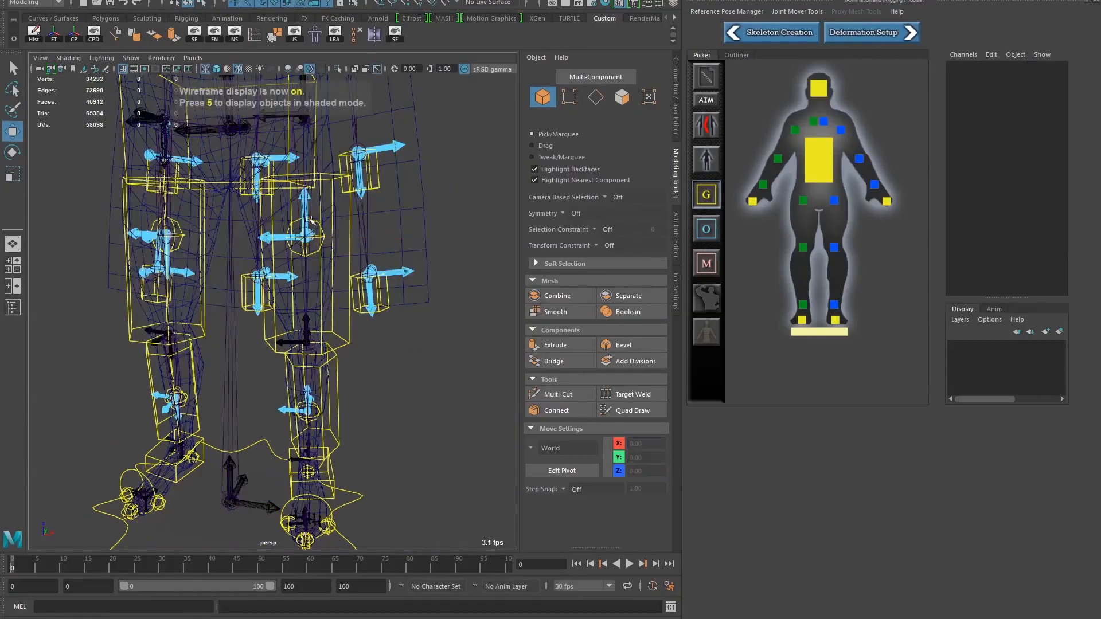
{"action": "left_click", "coordinate": [310, 236]}
{"action": "left_click", "coordinate": [421, 397]}
{"action": "left_click", "coordinate": [321, 248]}
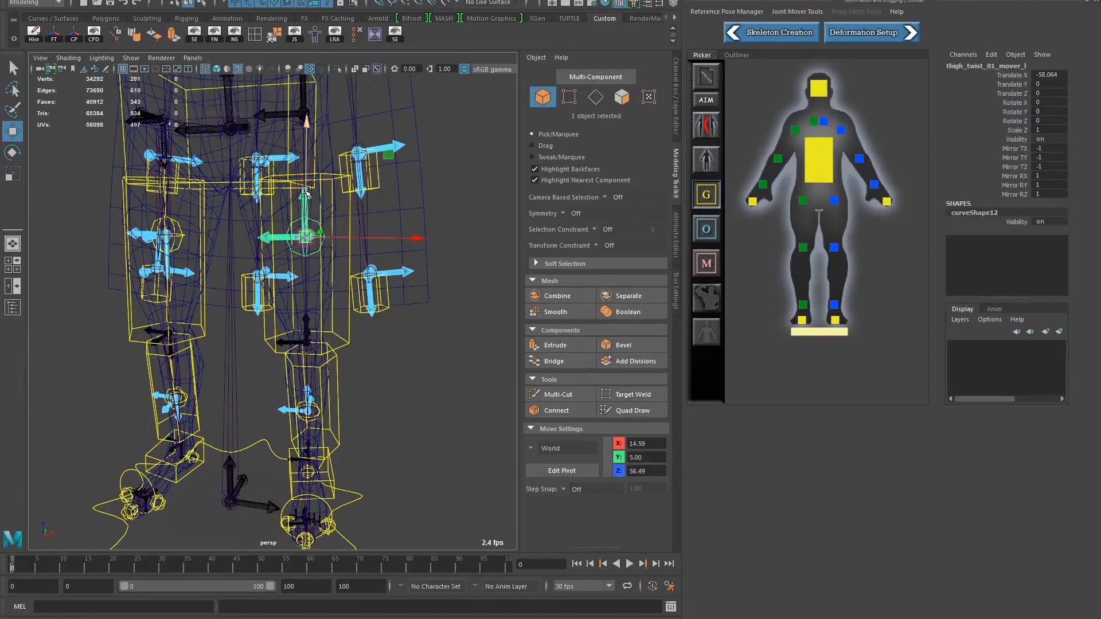
{"action": "left_click_drag", "start_coordinate": [304, 192], "coordinate": [308, 186]}
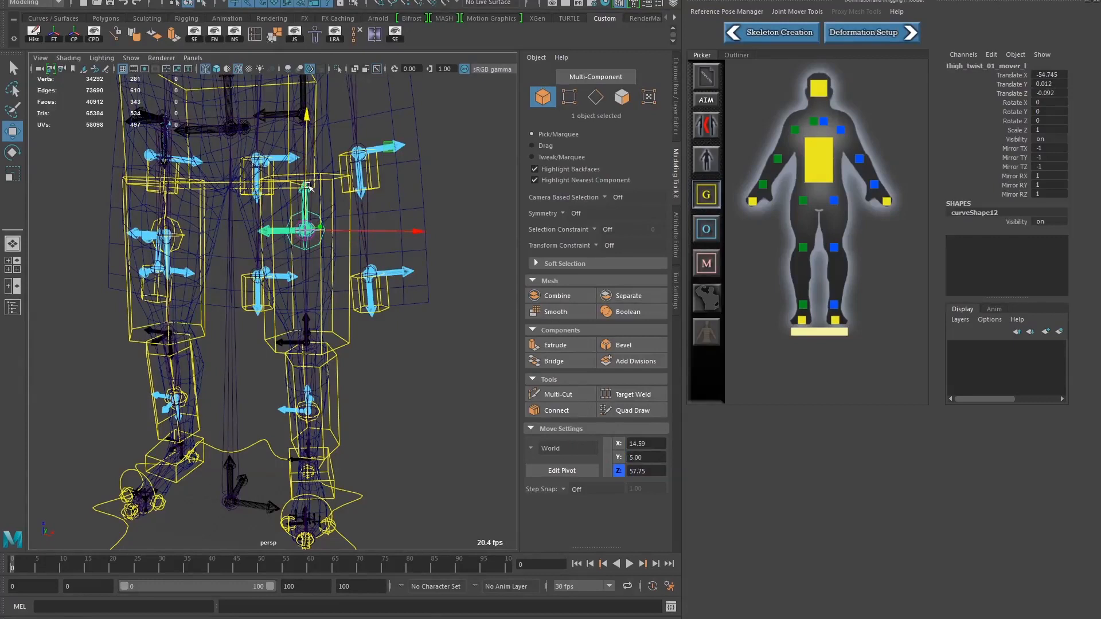
{"action": "left_click", "coordinate": [304, 276]}
{"action": "left_click", "coordinate": [297, 235]}
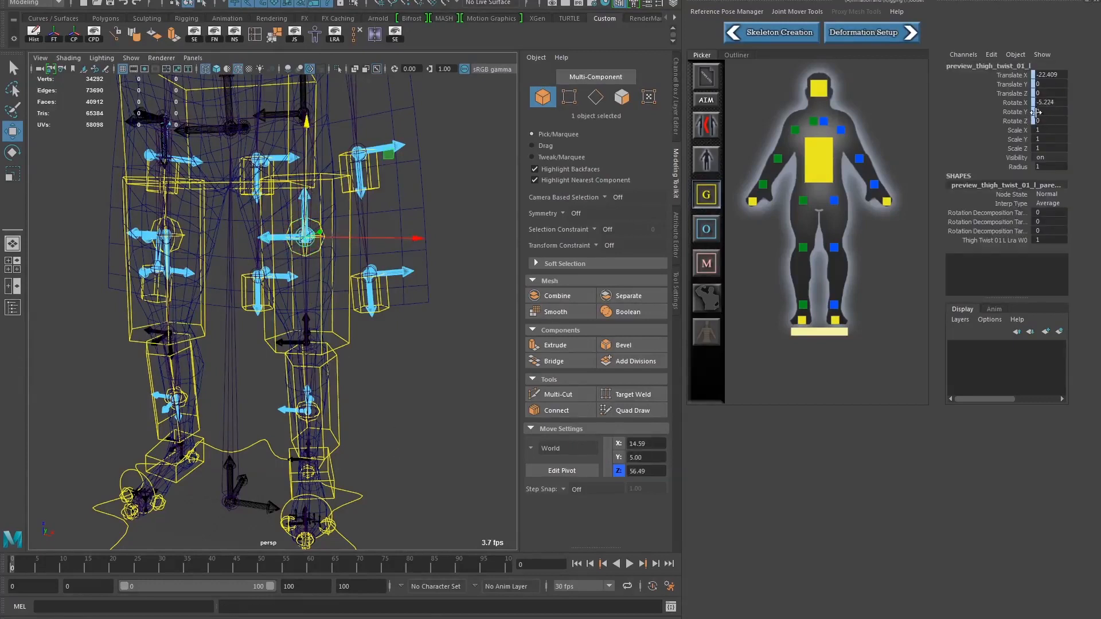
Clear the selection and examine the placement of the leg and foot movers on the mesh from several angles
{"action": "left_click_drag", "start_coordinate": [367, 415], "coordinate": [178, 442], "text": "alt"}
{"action": "left_click", "coordinate": [270, 491]}
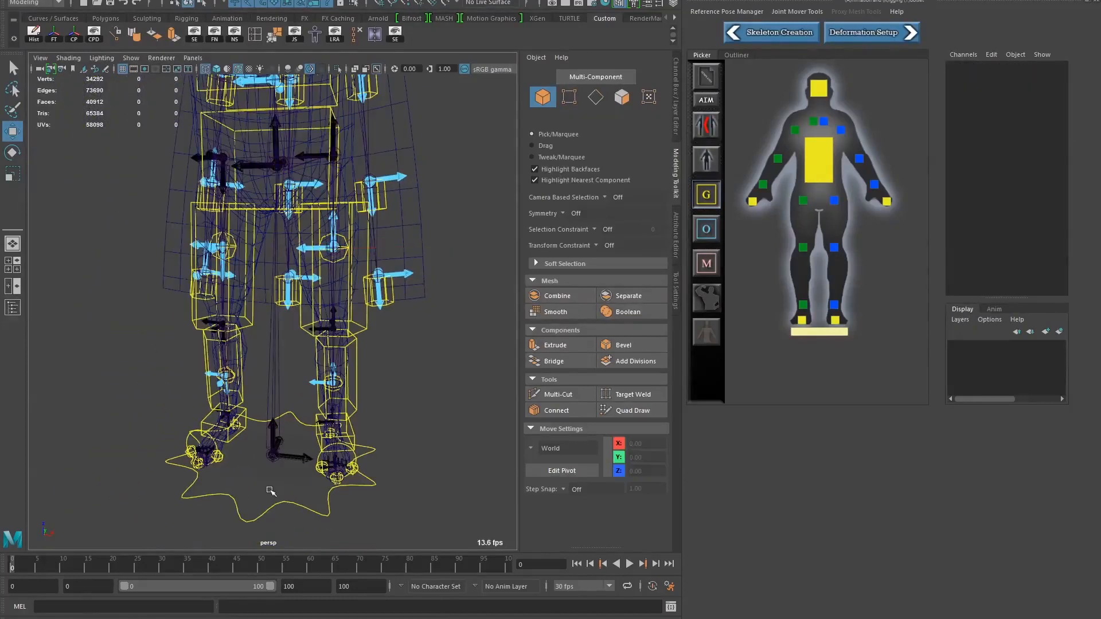
{"action": "left_click_drag", "start_coordinate": [296, 483], "coordinate": [149, 442], "text": "alt"}
{"action": "middle_click_drag", "start_coordinate": [149, 442], "coordinate": [197, 405], "text": "alt"}
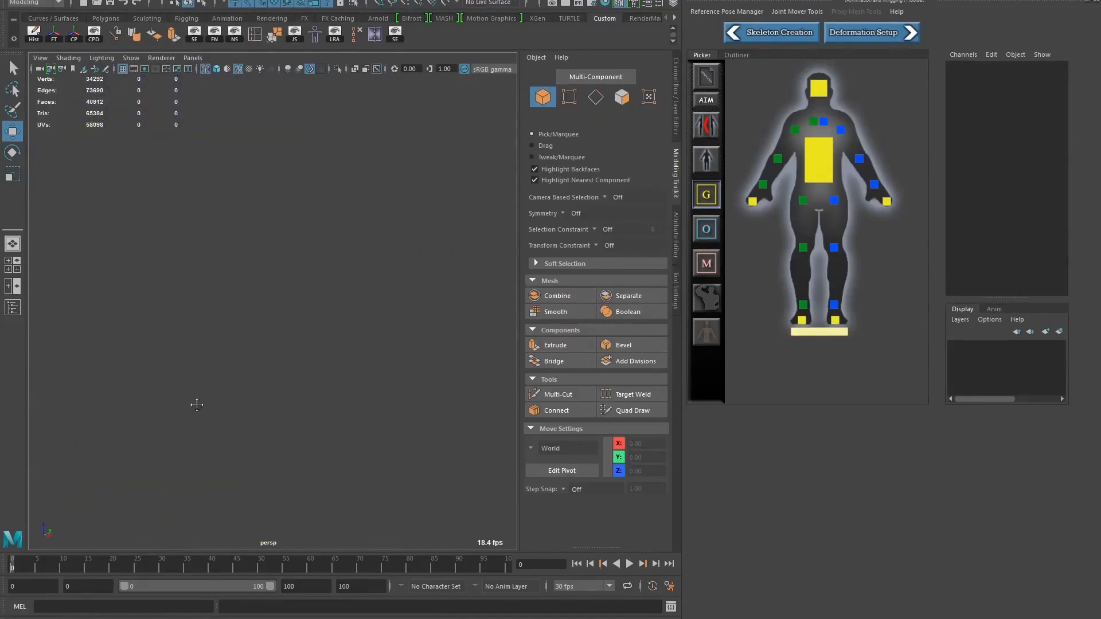
{"action": "key", "text": "a"}
{"action": "right_click_drag", "start_coordinate": [291, 334], "coordinate": [571, 381], "text": "alt"}
{"action": "middle_click_drag", "start_coordinate": [429, 408], "coordinate": [394, 395], "text": "alt"}
{"action": "right_click_drag", "start_coordinate": [394, 395], "coordinate": [426, 451], "text": "alt"}
{"action": "middle_click_drag", "start_coordinate": [427, 451], "coordinate": [416, 447], "text": "alt"}
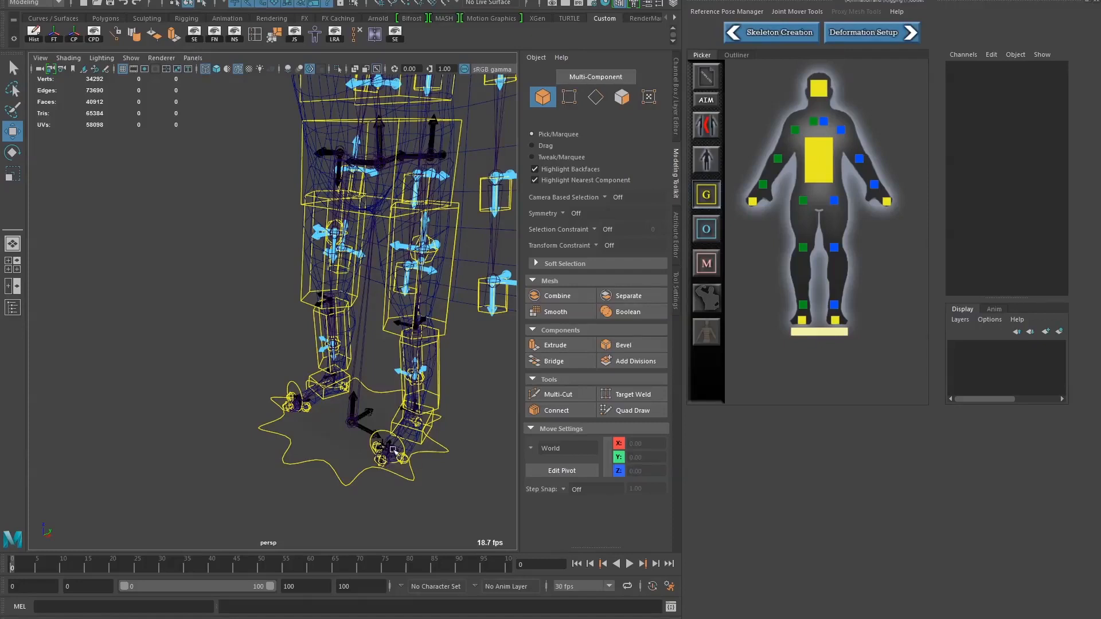
{"action": "left_click_drag", "start_coordinate": [374, 456], "coordinate": [286, 402], "text": "alt"}
{"action": "left_click", "coordinate": [248, 486]}
{"action": "left_click", "coordinate": [290, 508]}
Examine the placement of the cape, torso and arm movers around the wireframe character
{"action": "middle_click_drag", "start_coordinate": [286, 344], "coordinate": [349, 391], "text": "alt"}
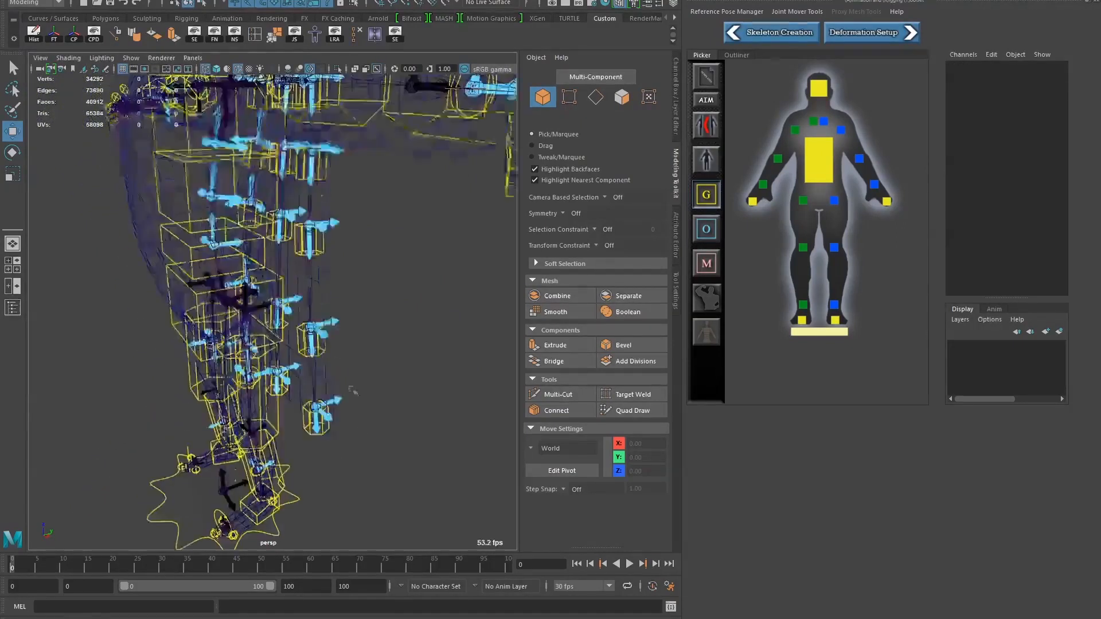
{"action": "right_click_drag", "start_coordinate": [348, 391], "coordinate": [296, 323], "text": "alt"}
{"action": "left_click_drag", "start_coordinate": [296, 322], "coordinate": [165, 361], "text": "alt"}
{"action": "right_click_drag", "start_coordinate": [164, 361], "coordinate": [309, 359], "text": "alt"}
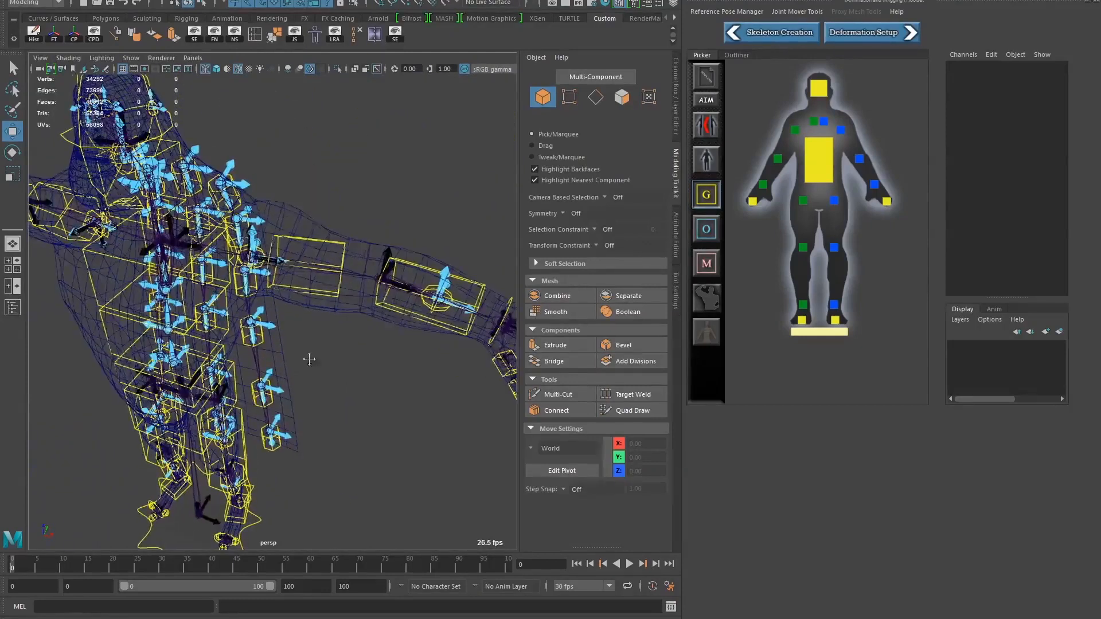
{"action": "middle_click_drag", "start_coordinate": [310, 359], "coordinate": [277, 367], "text": "alt"}
{"action": "right_click_drag", "start_coordinate": [276, 367], "coordinate": [343, 336], "text": "alt"}
{"action": "left_click_drag", "start_coordinate": [299, 339], "coordinate": [325, 310], "text": "alt"}
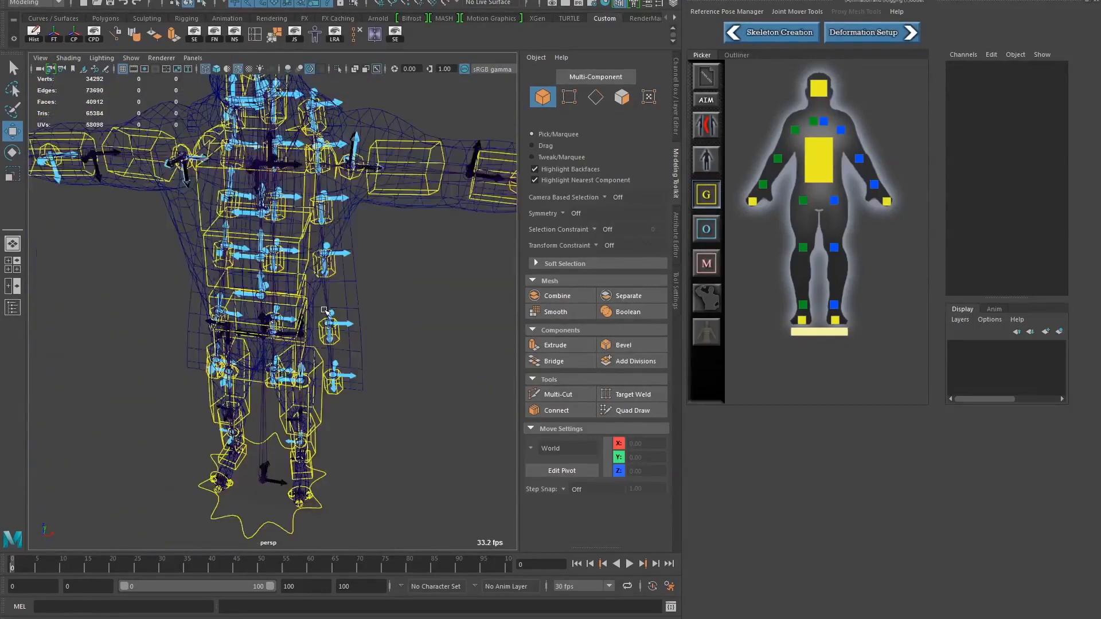
Switch to shaded display and examine the left shoulder's joint placement, selecting the upper arm preview joint and clearing the selection
{"action": "key", "text": "5"}
{"action": "scroll", "coordinate": [218, 354], "scroll_direction": "up", "scroll_amount": 3}
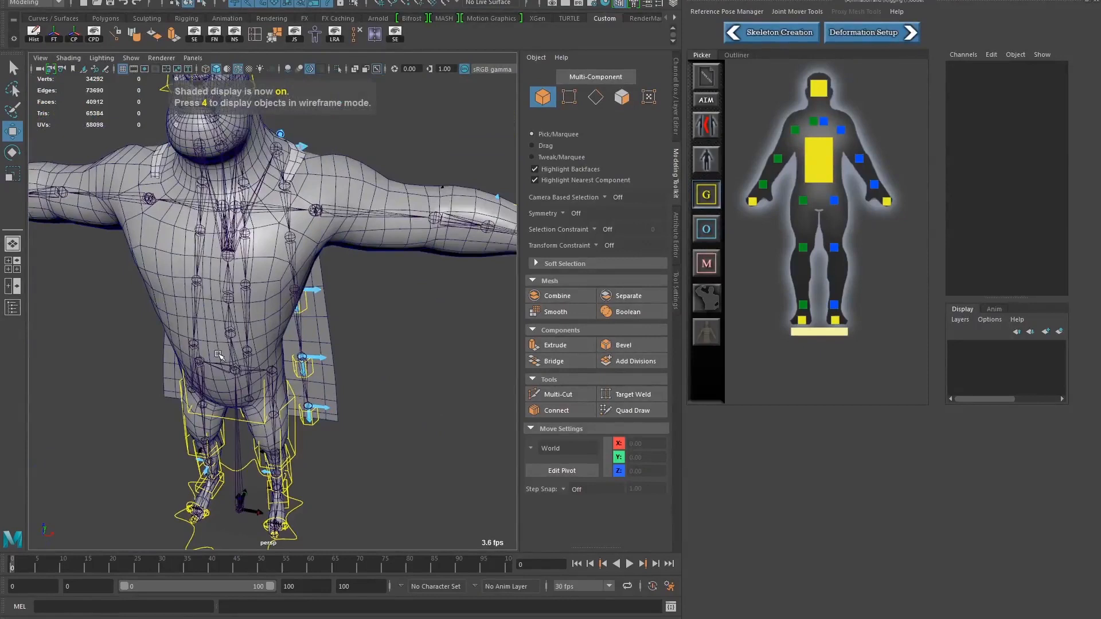
{"action": "left_click", "coordinate": [317, 211]}
{"action": "left_click", "coordinate": [311, 225]}
{"action": "left_click", "coordinate": [310, 219]}
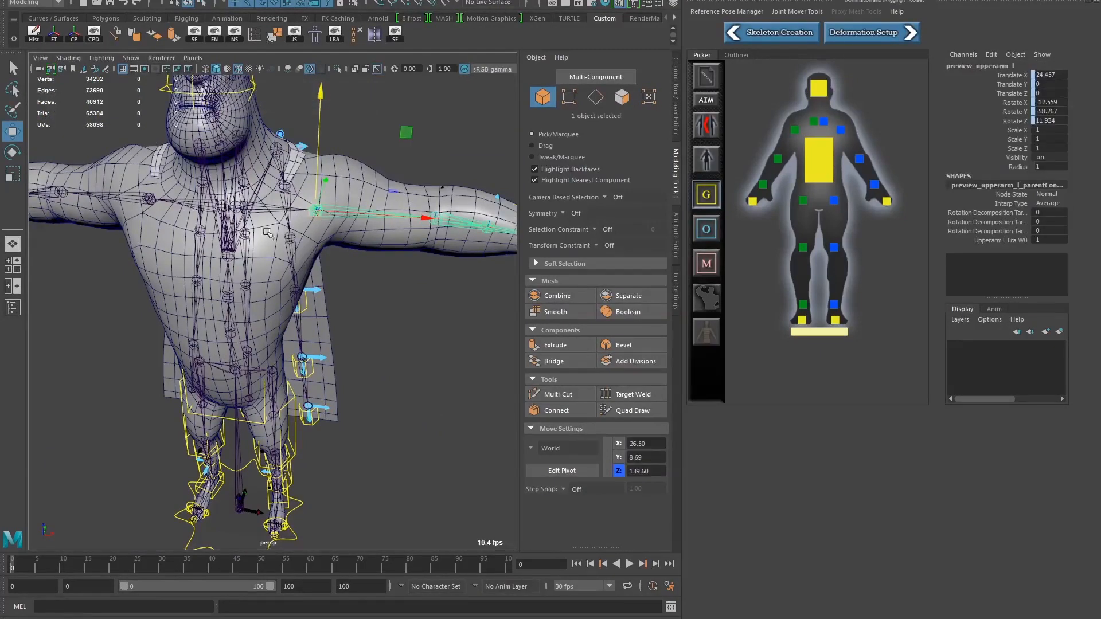
{"action": "scroll", "coordinate": [267, 232], "scroll_direction": "up", "scroll_amount": 5}
{"action": "left_click", "coordinate": [328, 201]}
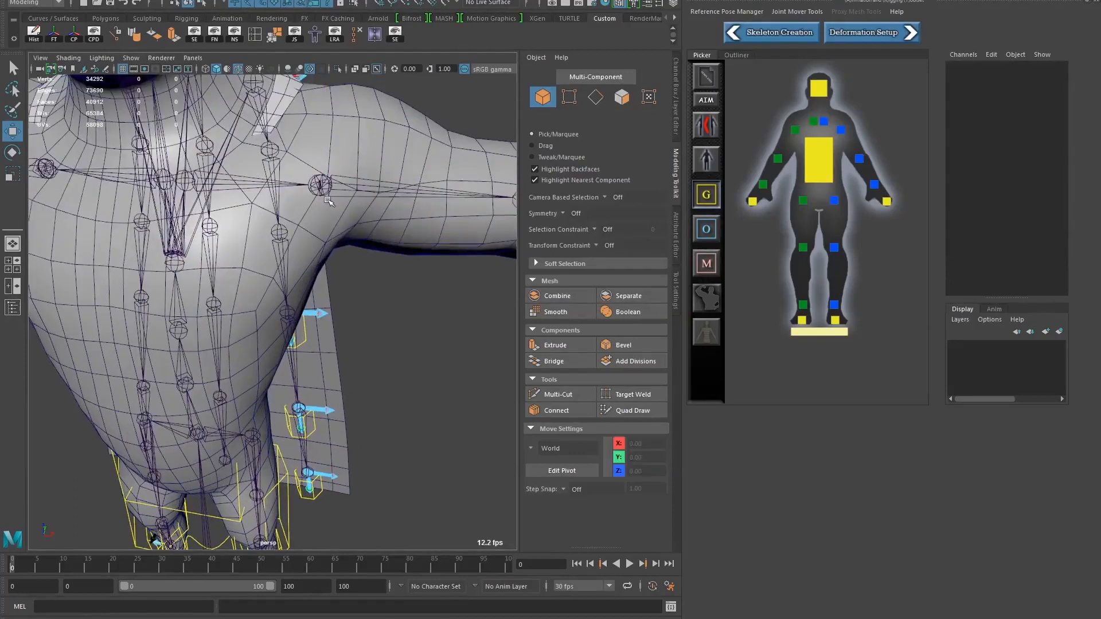
Examine the preview joints along the left arm out to the hand, selecting the lower arm twist joint
{"action": "middle_click_drag", "start_coordinate": [343, 281], "coordinate": [174, 338], "text": "alt"}
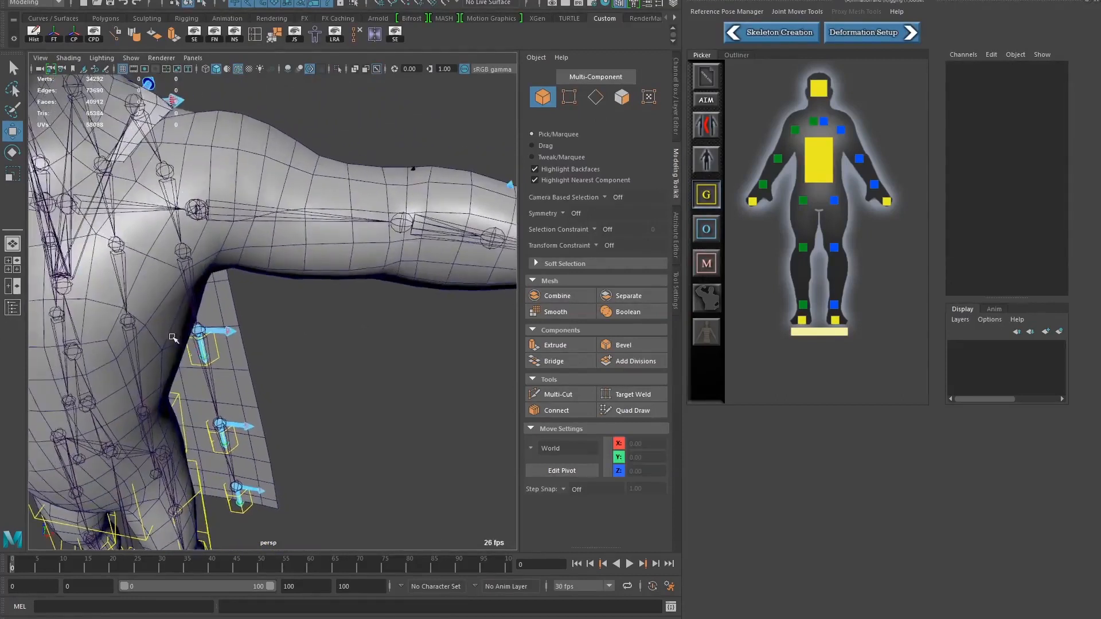
{"action": "middle_click_drag", "start_coordinate": [373, 304], "coordinate": [268, 325], "text": "alt"}
{"action": "left_click", "coordinate": [454, 237]}
{"action": "left_click_drag", "start_coordinate": [440, 342], "coordinate": [248, 339], "text": "alt"}
{"action": "middle_click_drag", "start_coordinate": [249, 339], "coordinate": [269, 359], "text": "alt"}
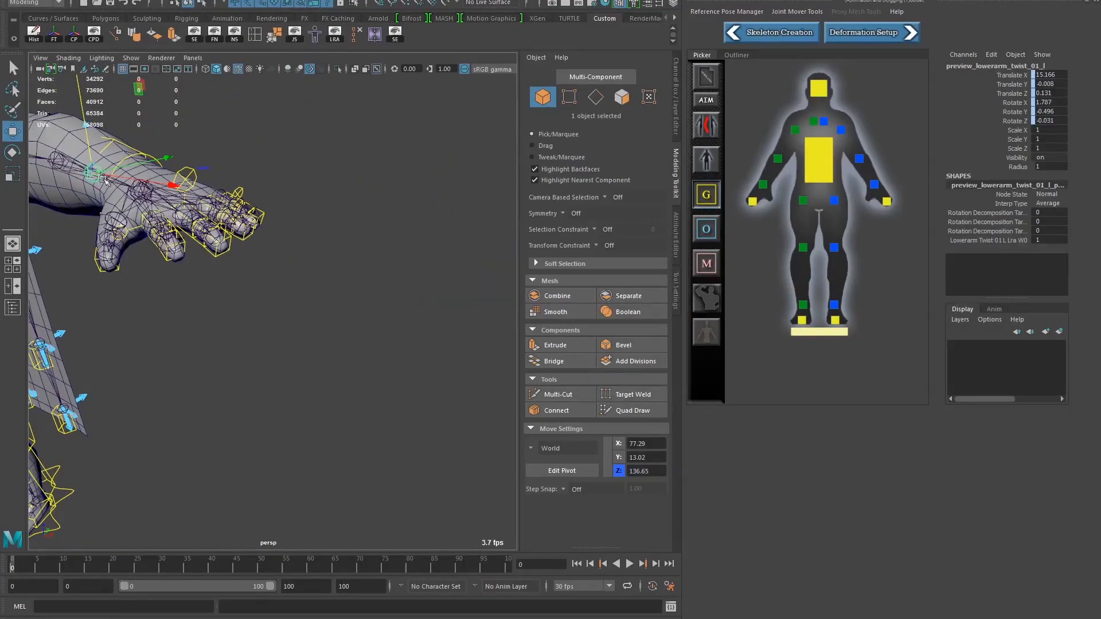
Inspect the left hand's rig placement, selecting the thumb pivot mover, the hand preview joint and the pinky pivot mover
{"action": "left_click_drag", "start_coordinate": [233, 274], "coordinate": [337, 230], "text": "alt"}
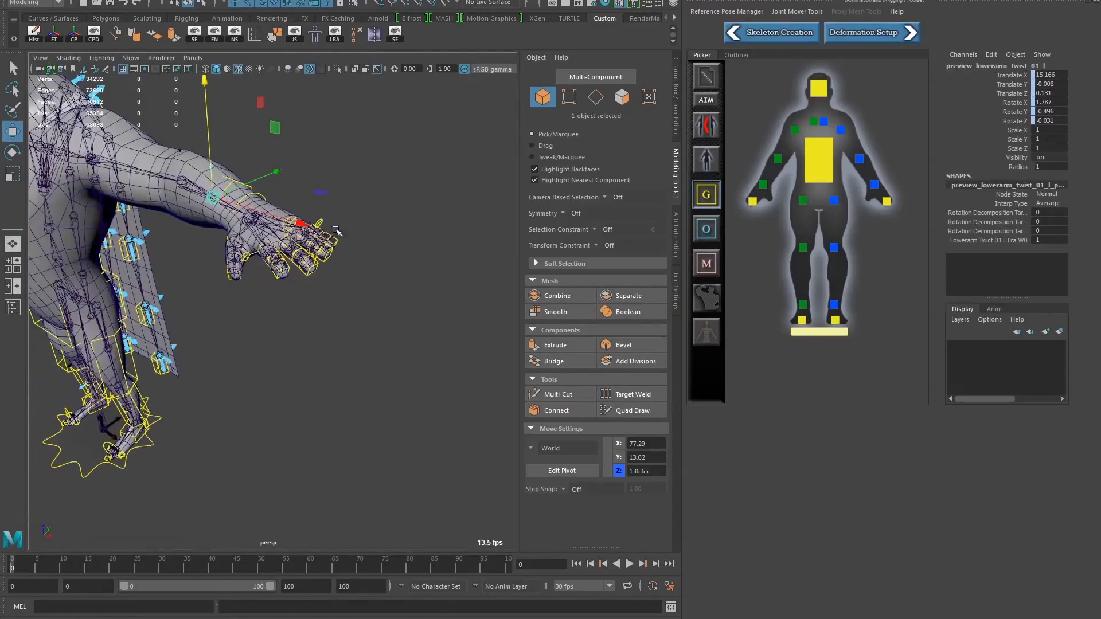
{"action": "left_click", "coordinate": [336, 251]}
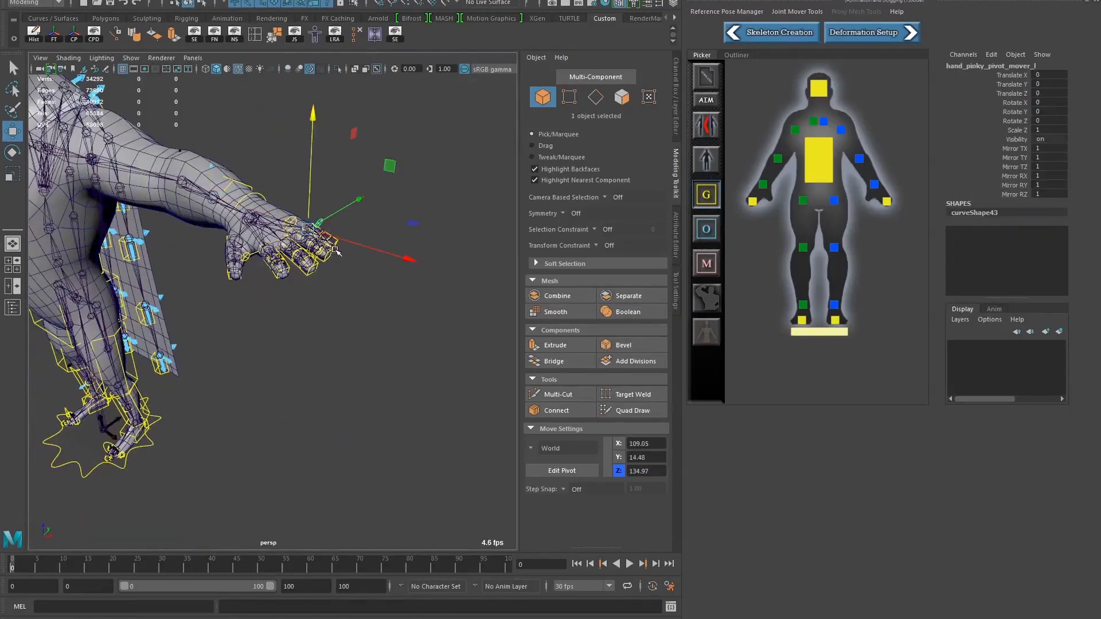
{"action": "left_click", "coordinate": [252, 261]}
{"action": "left_click", "coordinate": [323, 219]}
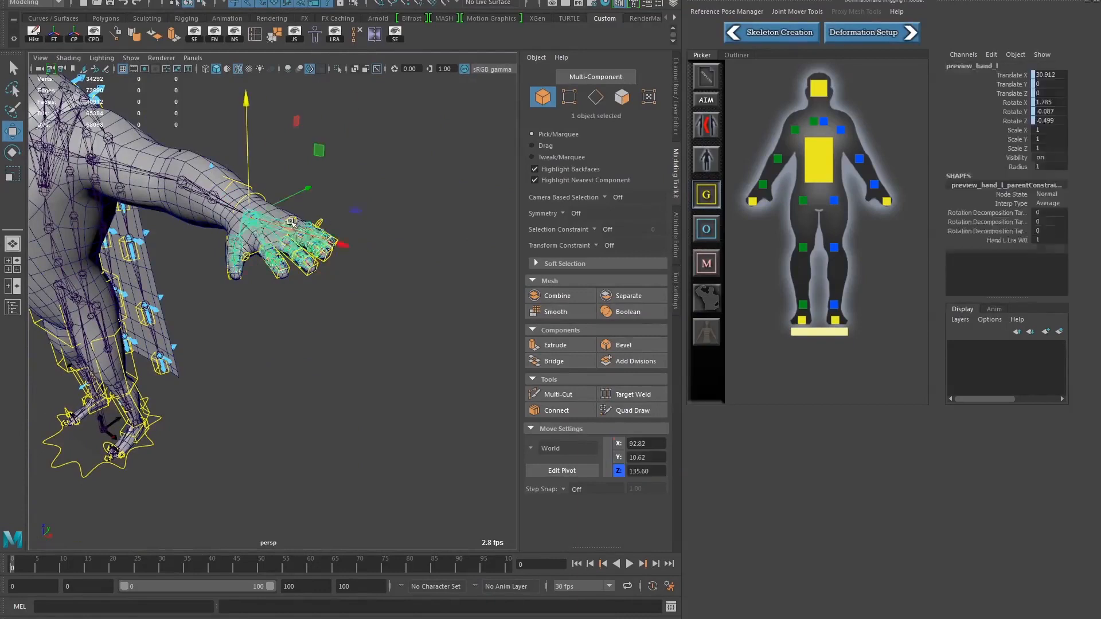
{"action": "left_click_drag", "start_coordinate": [323, 218], "coordinate": [328, 235], "text": "alt"}
{"action": "right_click_drag", "start_coordinate": [327, 235], "coordinate": [393, 270], "text": "alt"}
{"action": "left_click_drag", "start_coordinate": [375, 312], "coordinate": [349, 290], "text": "alt"}
{"action": "middle_click_drag", "start_coordinate": [337, 283], "coordinate": [340, 297], "text": "alt"}
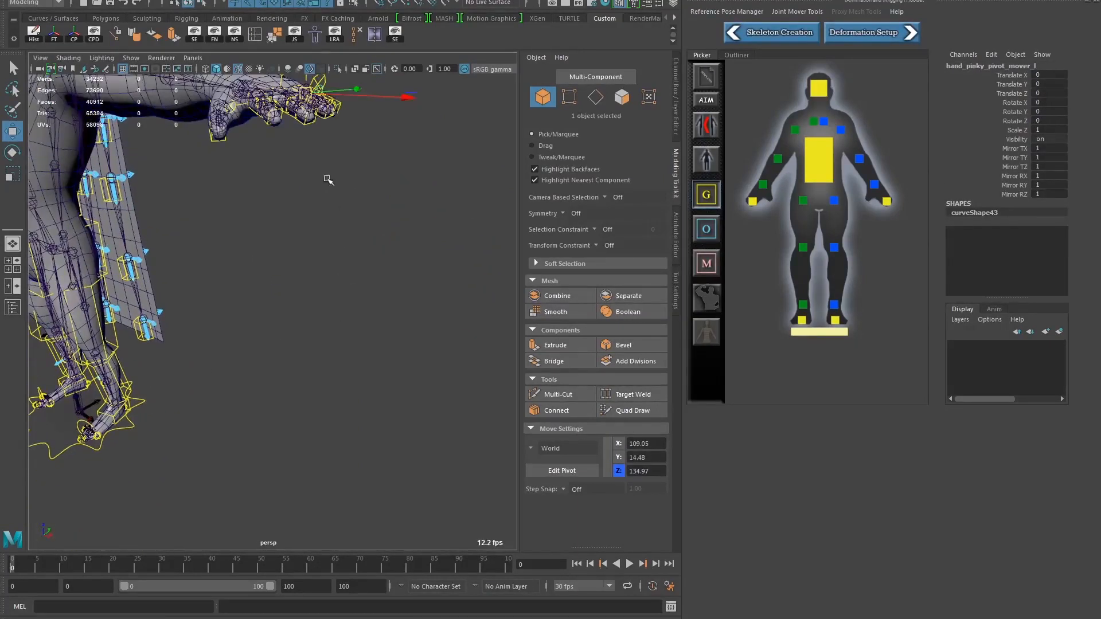
{"action": "left_click_drag", "start_coordinate": [287, 358], "coordinate": [270, 374], "text": "alt"}
{"action": "mouse_move", "coordinate": [299, 369]}
{"action": "middle_mouse_down", "text": "alt"}
{"action": "mouse_move", "coordinate": [252, 356]}
{"action": "mouse_move", "coordinate": [288, 356]}
{"action": "middle_mouse_up", "text": "alt"}
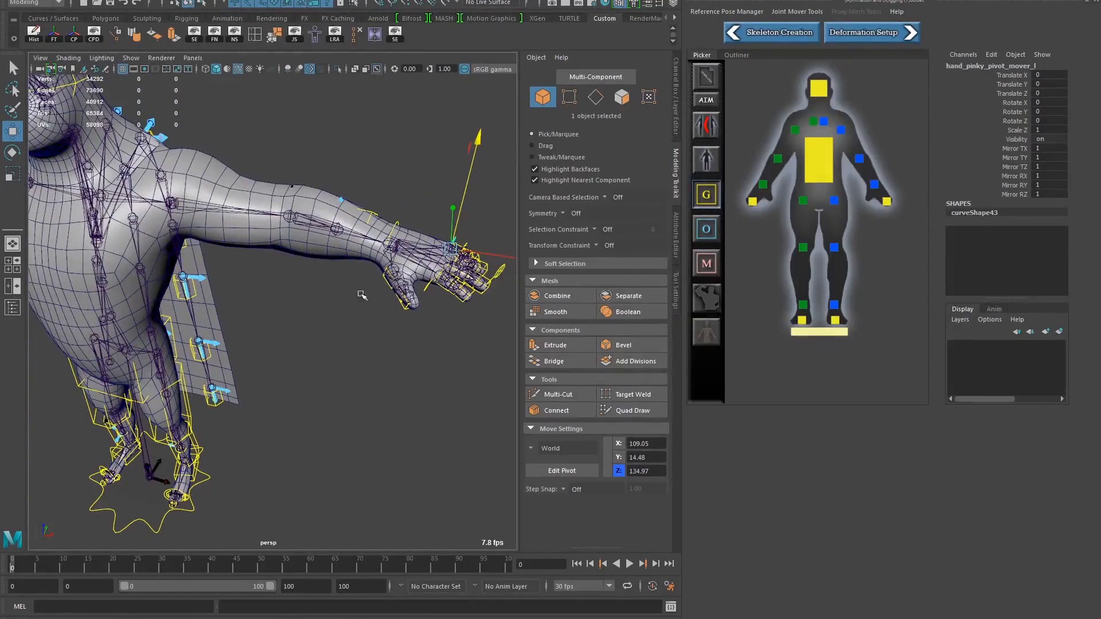
Examine the fit of the whole preview skeleton inside the shaded character and cape from the front, sides and above
{"action": "right_click_drag", "start_coordinate": [375, 321], "coordinate": [330, 312], "text": "alt"}
{"action": "left_click_drag", "start_coordinate": [330, 313], "coordinate": [367, 310], "text": "alt"}
{"action": "right_click_drag", "start_coordinate": [349, 313], "coordinate": [372, 325], "text": "alt"}
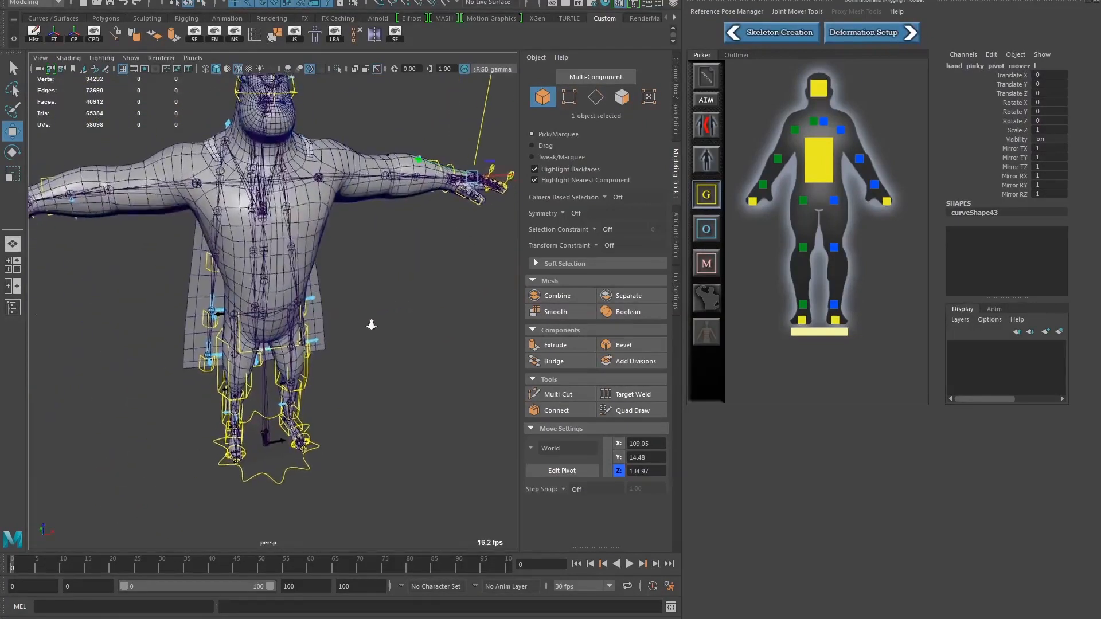
{"action": "left_click_drag", "start_coordinate": [371, 324], "coordinate": [347, 325], "text": "alt"}
{"action": "right_click_drag", "start_coordinate": [347, 325], "coordinate": [318, 318], "text": "alt"}
{"action": "left_click_drag", "start_coordinate": [319, 319], "coordinate": [350, 318], "text": "alt"}
{"action": "right_click_drag", "start_coordinate": [349, 319], "coordinate": [417, 328], "text": "alt"}
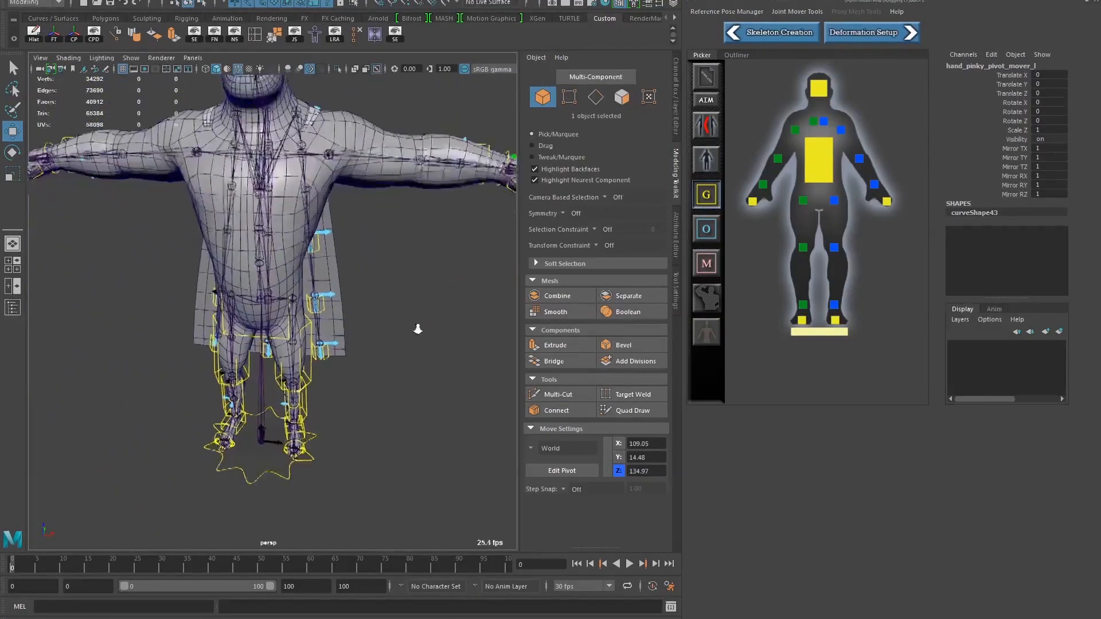
{"action": "left_click_drag", "start_coordinate": [418, 329], "coordinate": [302, 320], "text": "alt"}
{"action": "middle_click_drag", "start_coordinate": [302, 319], "coordinate": [328, 344], "text": "alt"}
{"action": "left_click_drag", "start_coordinate": [328, 344], "coordinate": [275, 349], "text": "alt"}
{"action": "middle_click_drag", "start_coordinate": [275, 350], "coordinate": [209, 346], "text": "alt"}
{"action": "left_click_drag", "start_coordinate": [209, 346], "coordinate": [330, 343], "text": "alt"}
{"action": "left_click_drag", "start_coordinate": [313, 226], "coordinate": [221, 351], "text": "alt"}
{"action": "middle_click_drag", "start_coordinate": [220, 351], "coordinate": [218, 383], "text": "alt"}
{"action": "right_click_drag", "start_coordinate": [217, 383], "coordinate": [380, 344], "text": "alt"}
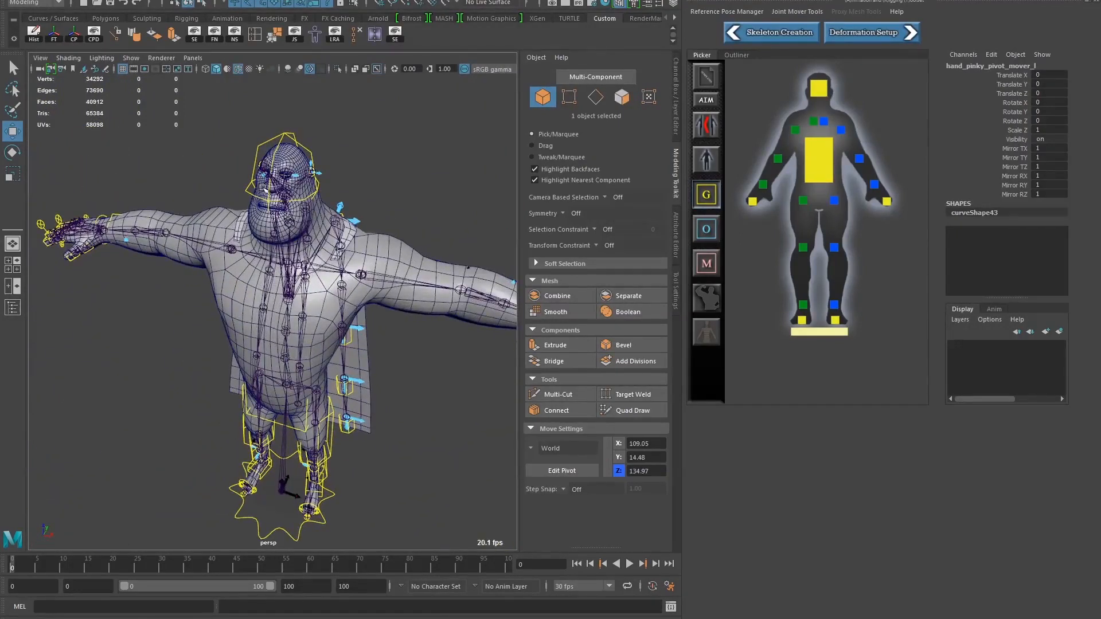
{"action": "left_click_drag", "start_coordinate": [196, 281], "coordinate": [156, 219], "text": "alt"}
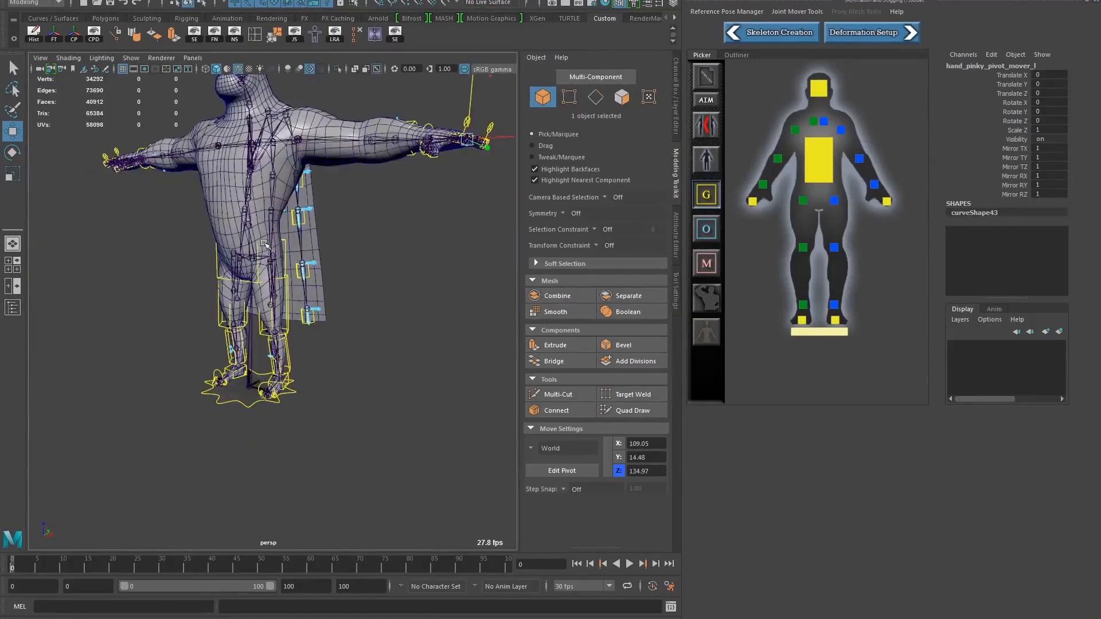
{"action": "left_click_drag", "start_coordinate": [264, 244], "coordinate": [249, 307], "text": "alt"}
Select the left clavicle preview joint and examine its chain through the arm from several angles
{"action": "left_click", "coordinate": [265, 296]}
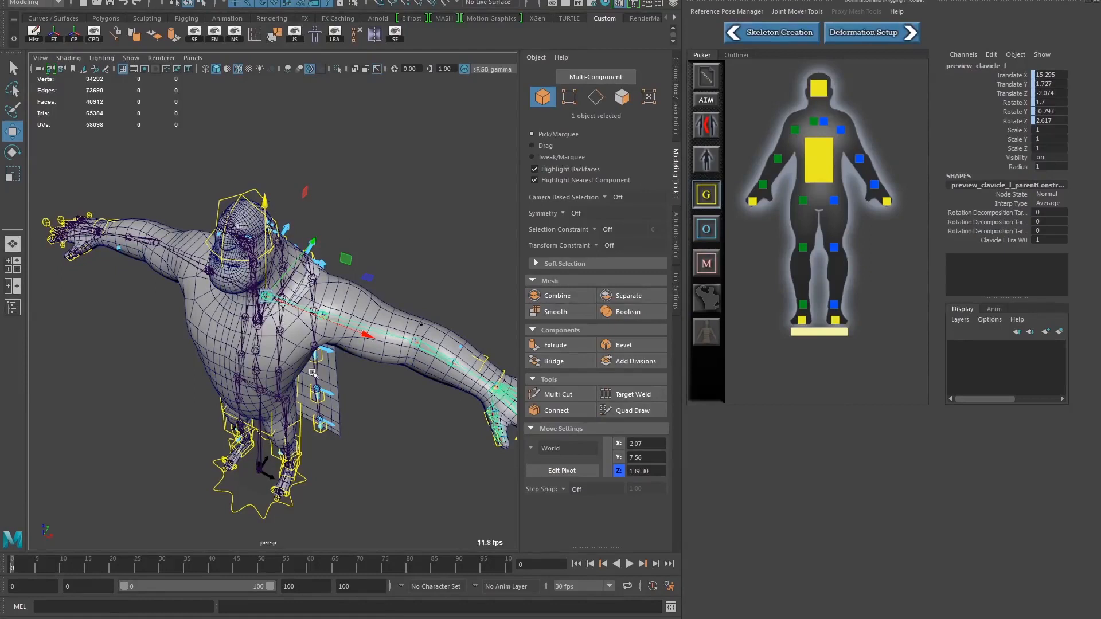
{"action": "left_click_drag", "start_coordinate": [313, 373], "coordinate": [379, 344], "text": "alt"}
{"action": "right_click_drag", "start_coordinate": [344, 338], "coordinate": [233, 329], "text": "alt"}
{"action": "left_click_drag", "start_coordinate": [233, 330], "coordinate": [289, 385], "text": "alt"}
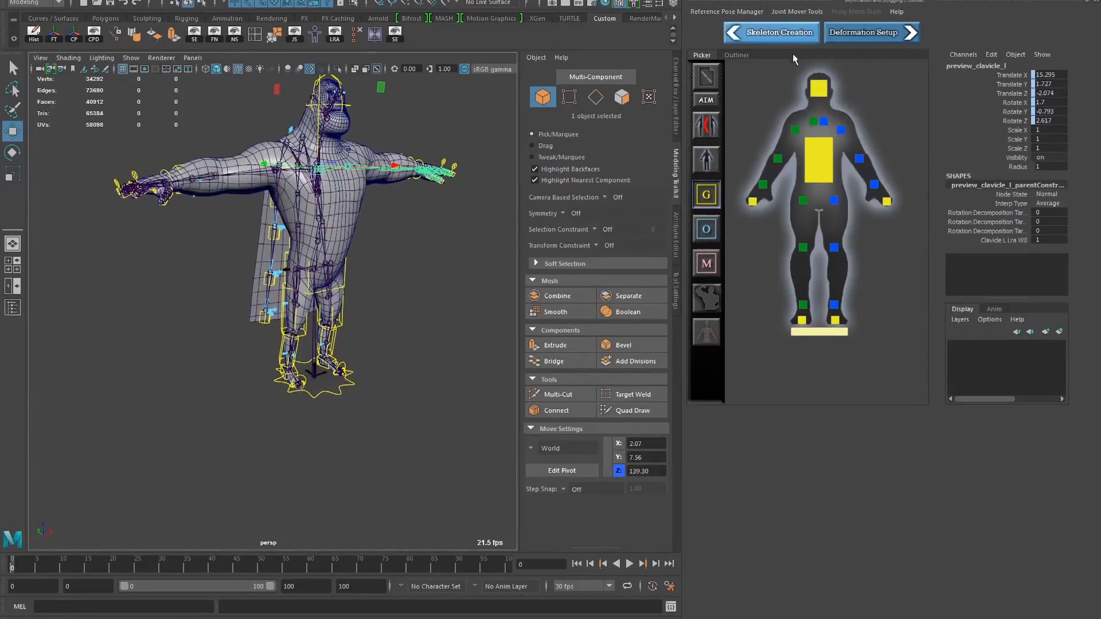
{"action": "left_click_drag", "start_coordinate": [313, 344], "coordinate": [181, 386], "text": "alt"}
{"action": "left_click_drag", "start_coordinate": [264, 236], "coordinate": [275, 247], "text": "alt"}
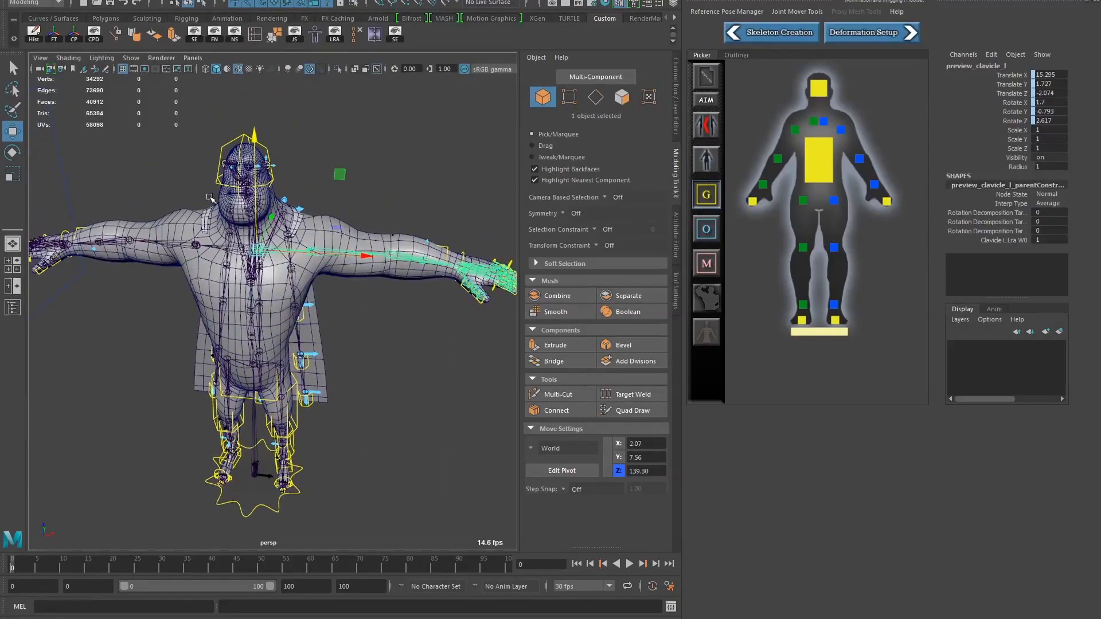
Select the character's skin mesh to view the joints against it, and clear the selection
{"action": "left_click_drag", "start_coordinate": [279, 197], "coordinate": [393, 287], "text": "alt"}
{"action": "left_click", "coordinate": [392, 287]}
{"action": "left_click", "coordinate": [393, 305]}
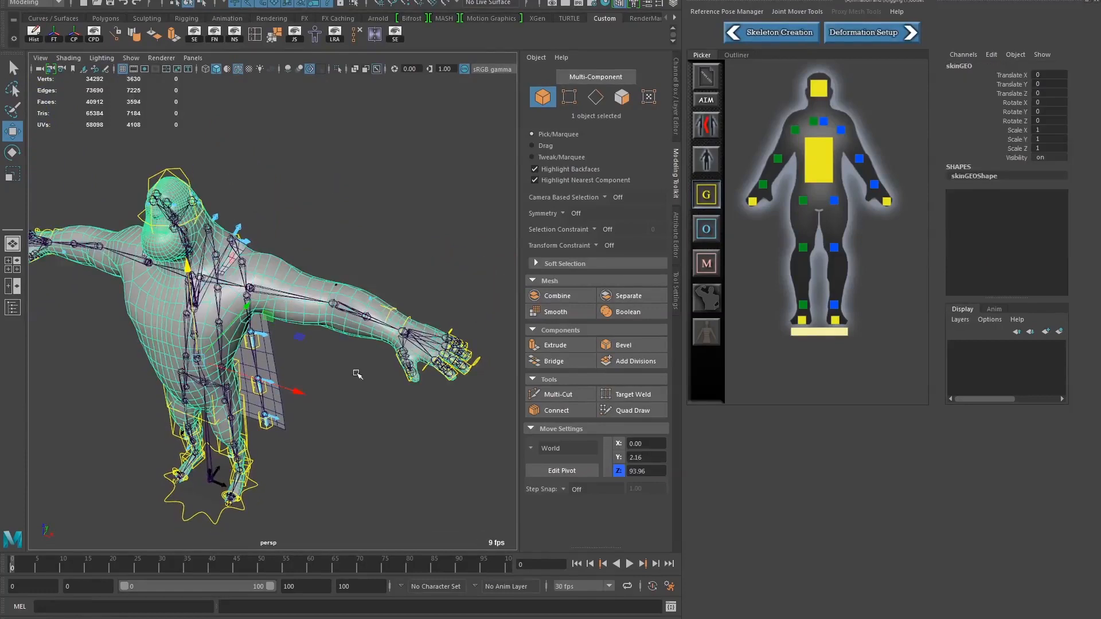
{"action": "left_click", "coordinate": [329, 383]}
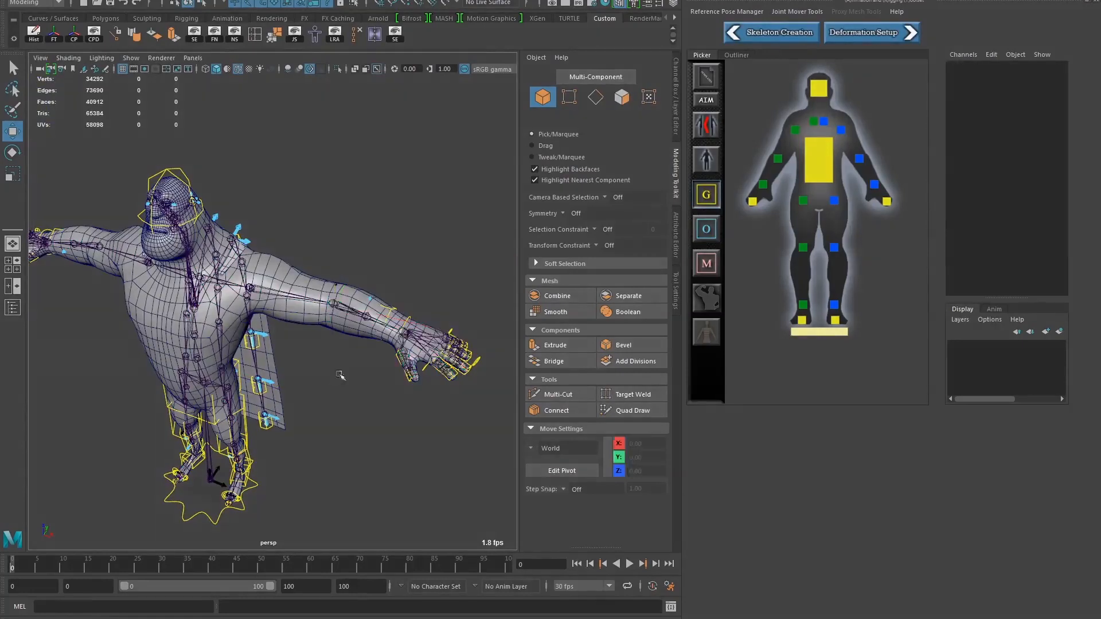
Select the left lower arm's global mover, and switch the displayed joint movers from global to offset
{"action": "left_click", "coordinate": [391, 308]}
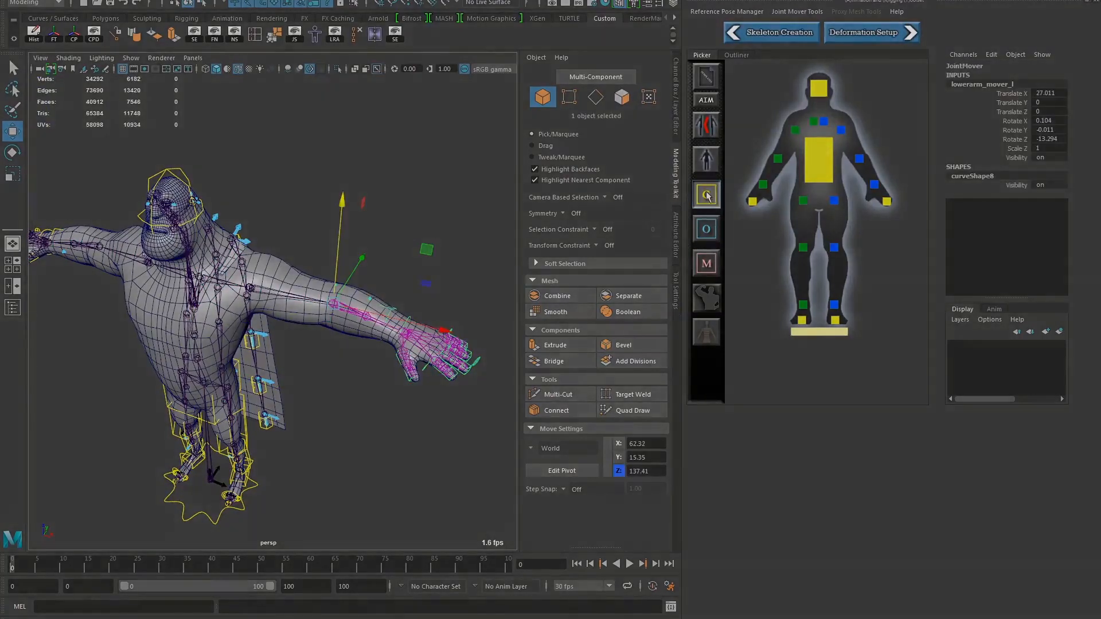
{"action": "left_click", "coordinate": [702, 235]}
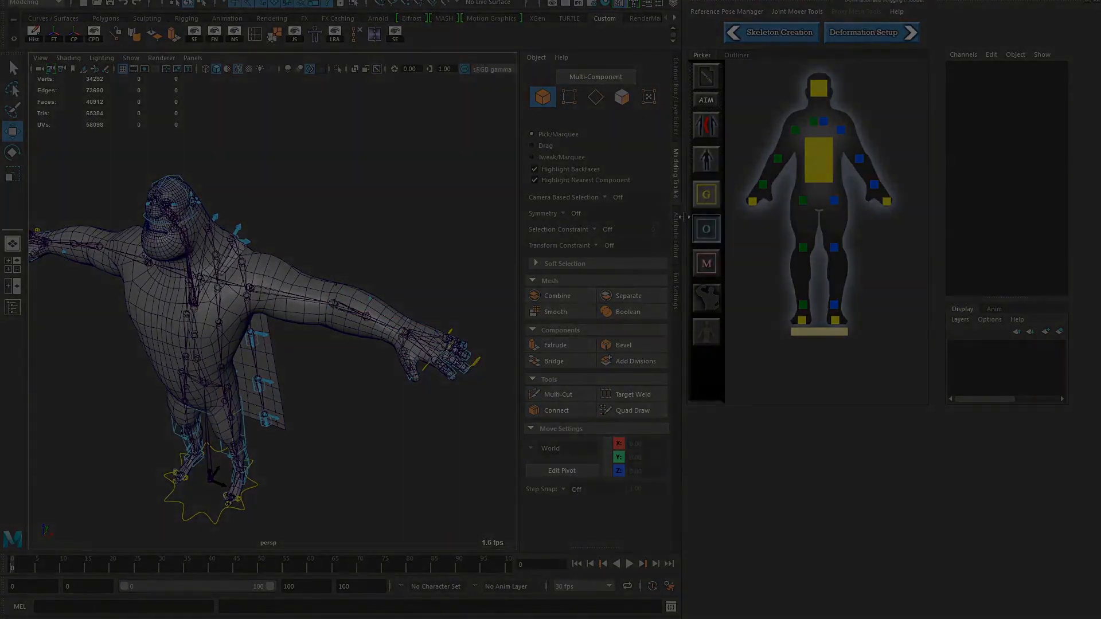
{"action": "left_click", "coordinate": [705, 228]}
{"action": "left_click", "coordinate": [704, 227]}
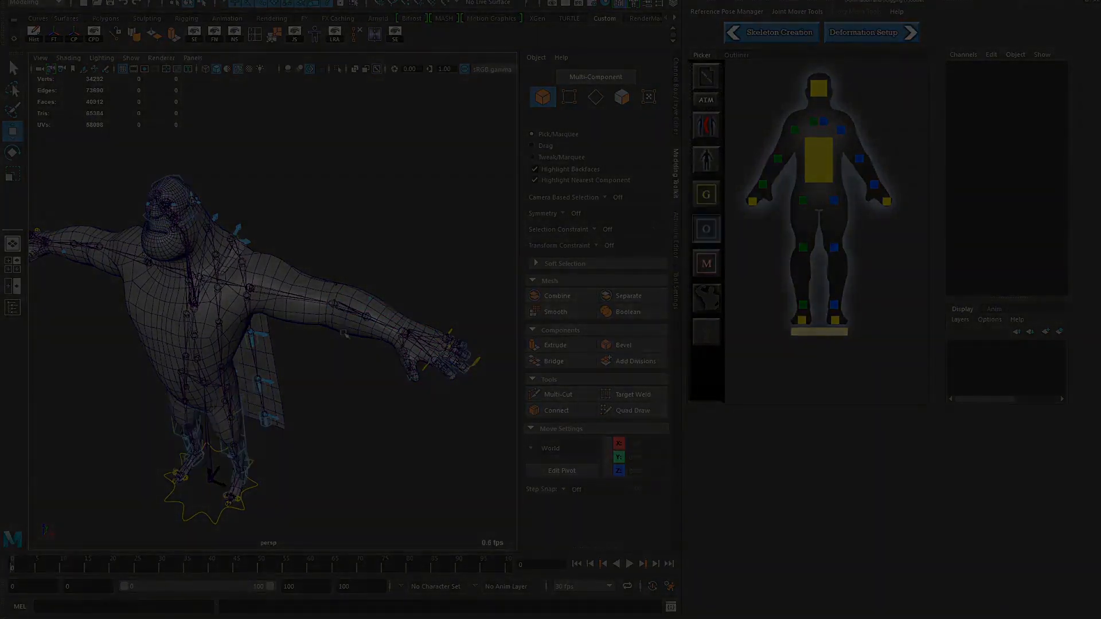